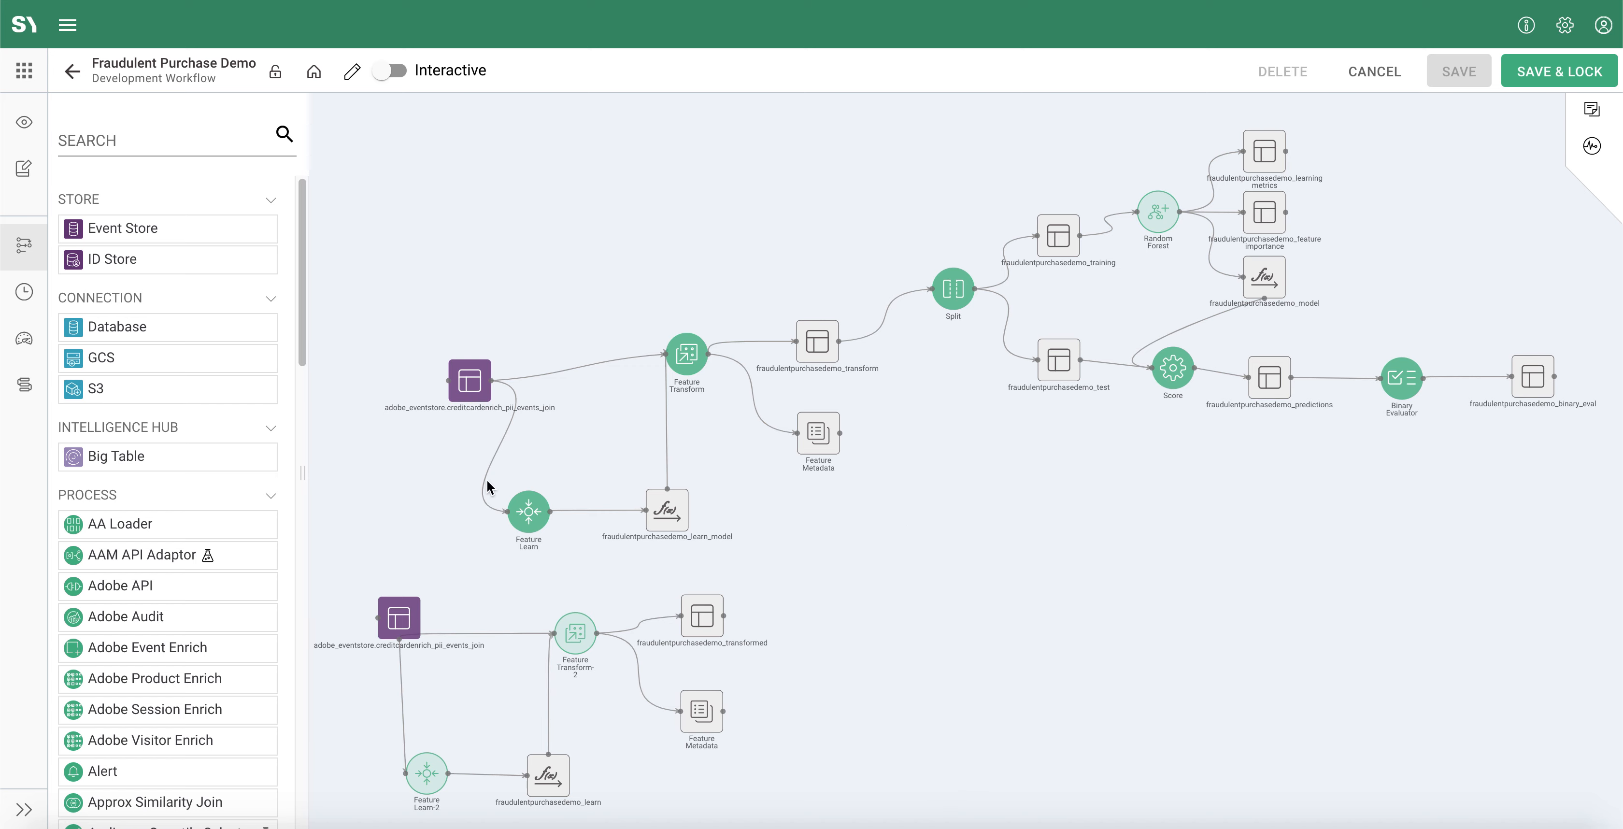
# Step: Add a Split process to the lower workflow and connect the fraudulentpurchasedemo_transformed dataset to its input
pyautogui.scroll(-15, 199, 495)
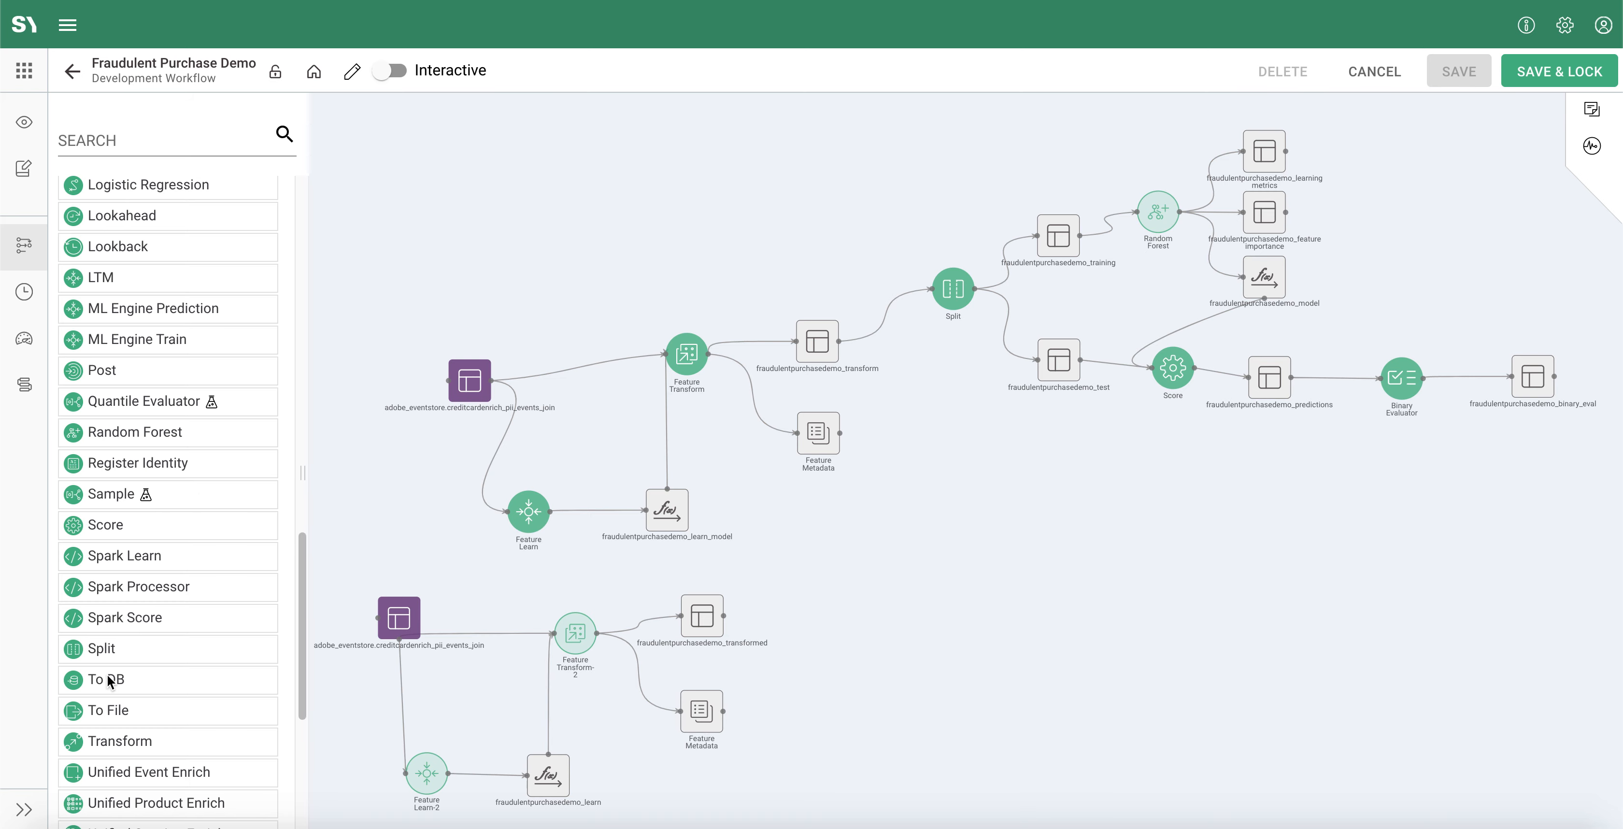
pyautogui.moveTo(93, 655); pyautogui.dragTo(881, 596)
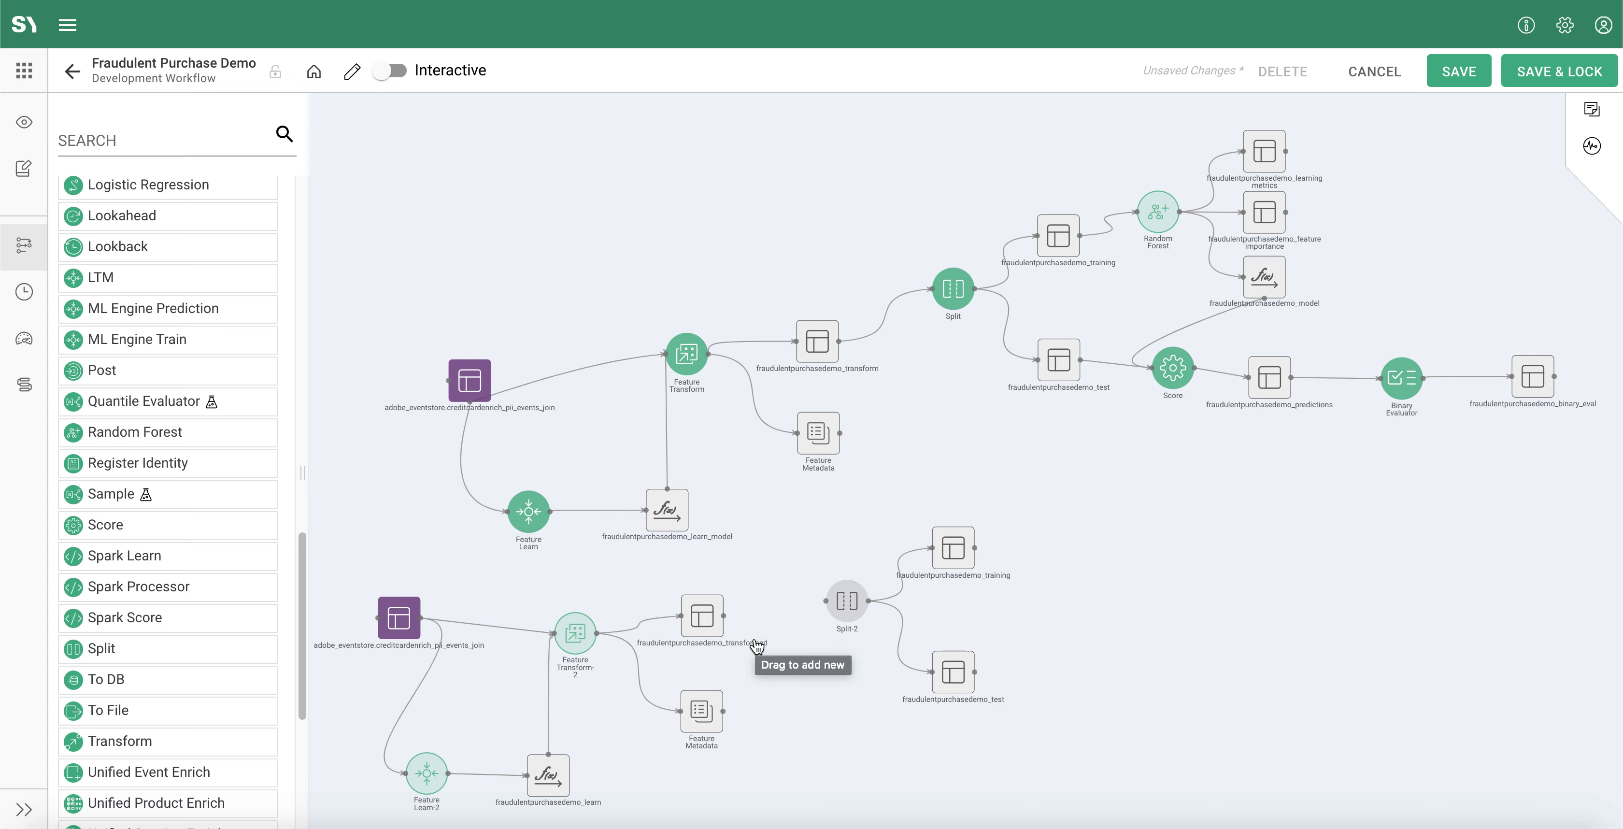
pyautogui.moveTo(722, 615); pyautogui.dragTo(826, 599)
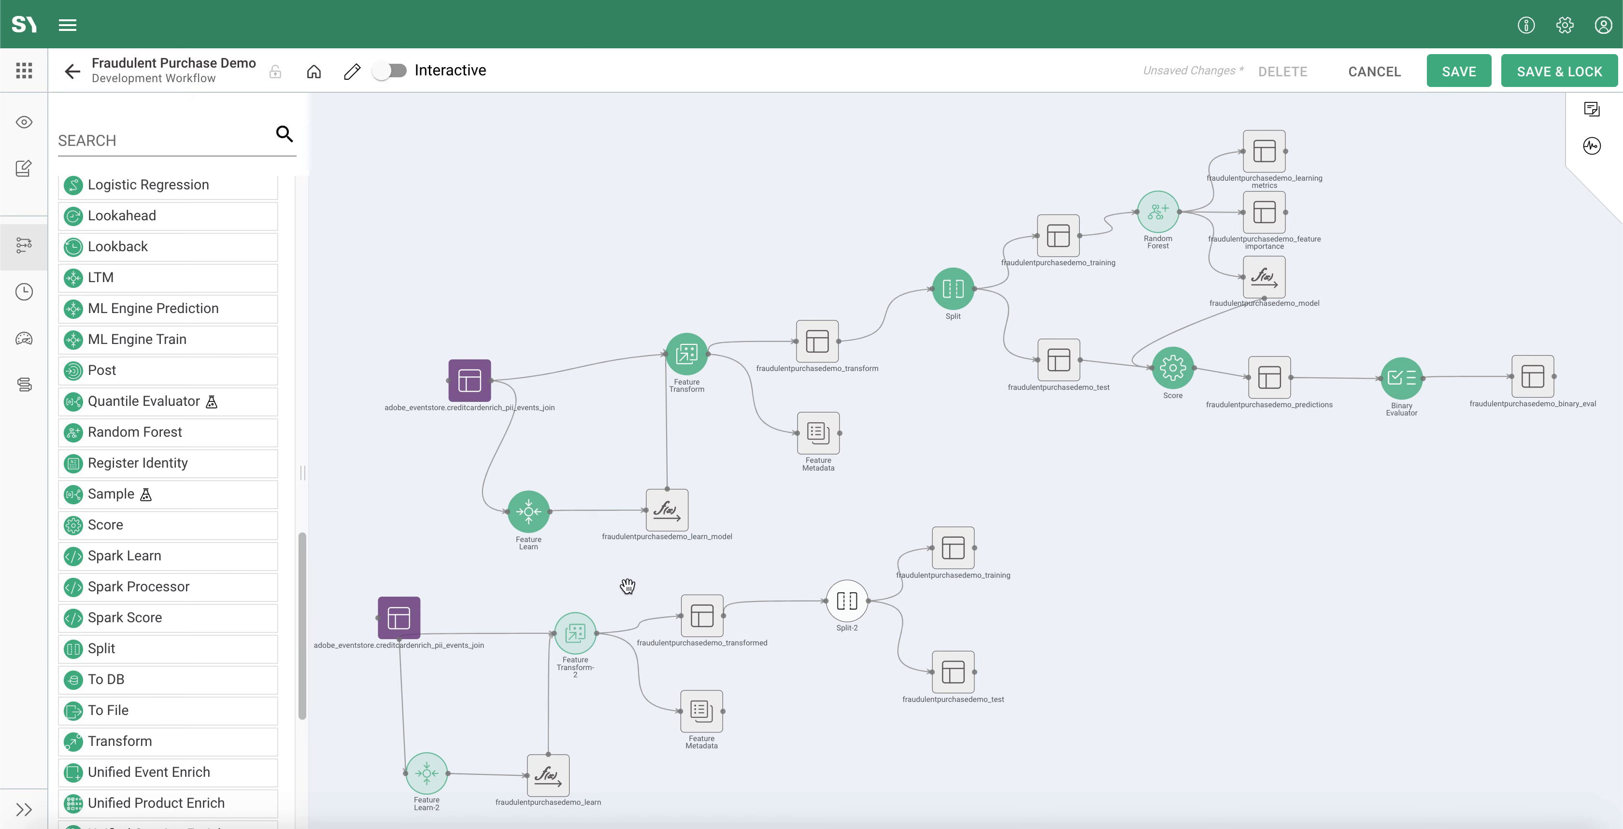
# Step: Enable Set Seed on the new Split process with a seed value of 1234, review its output tables and apply the configuration
pyautogui.doubleClick(847, 622)
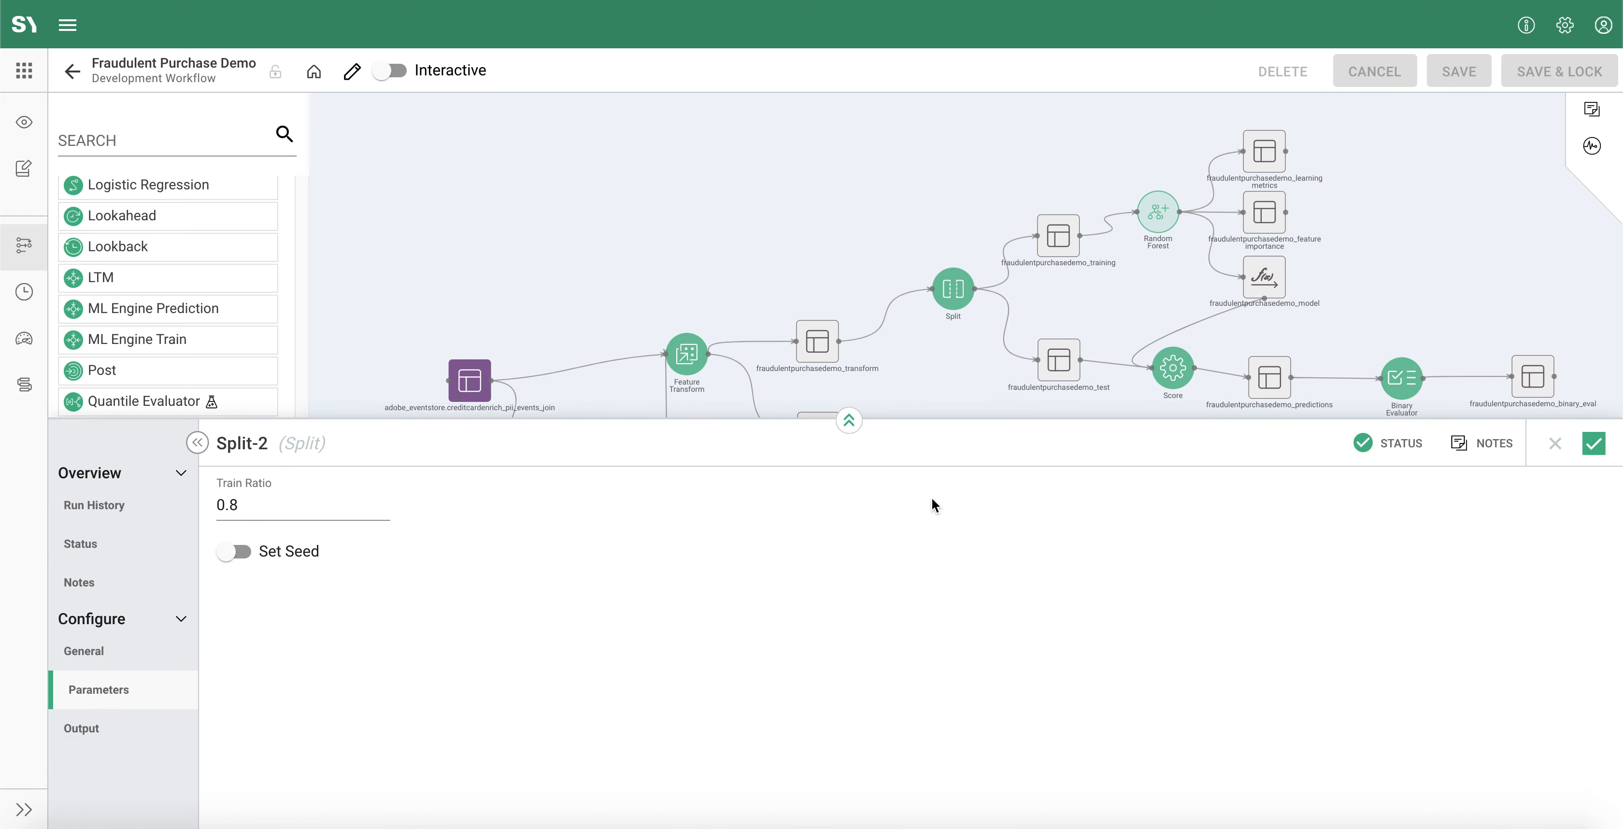
pyautogui.moveTo(934, 419); pyautogui.dragTo(880, 259)
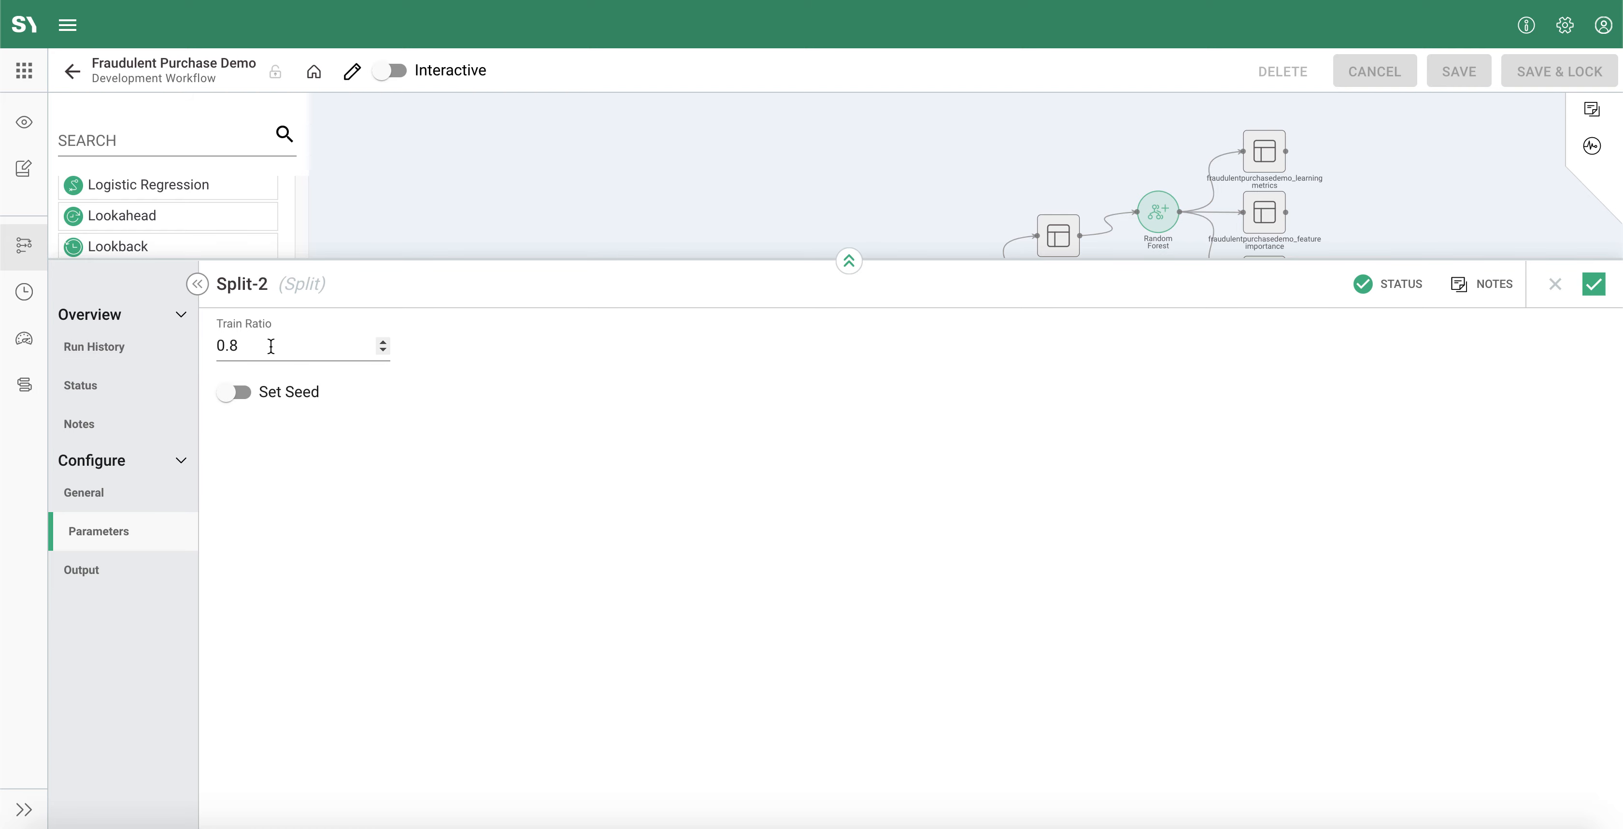
pyautogui.click(245, 394)
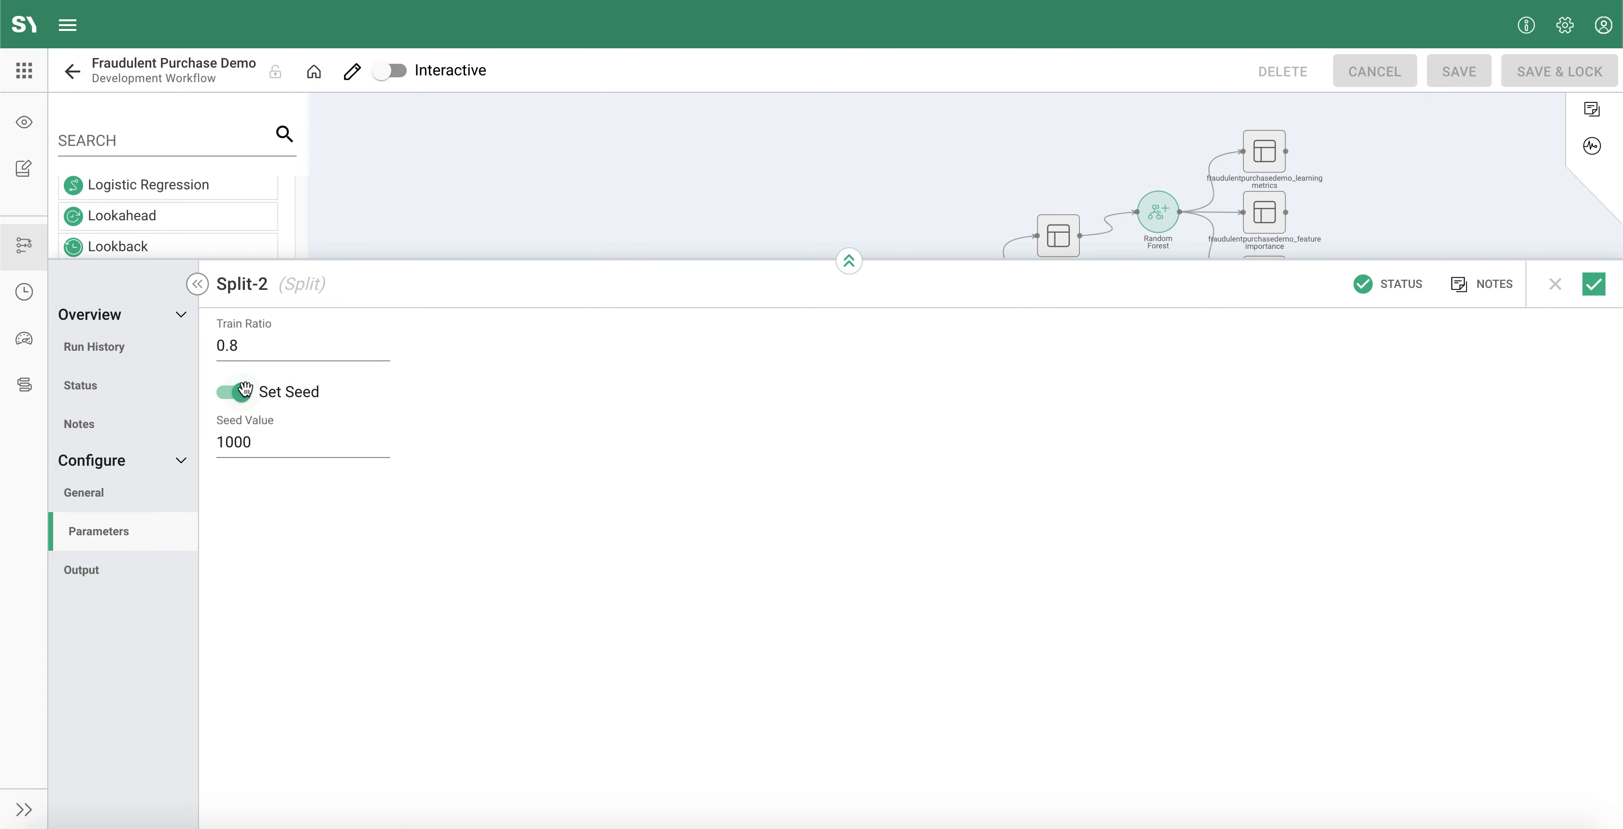
pyautogui.click(257, 443)
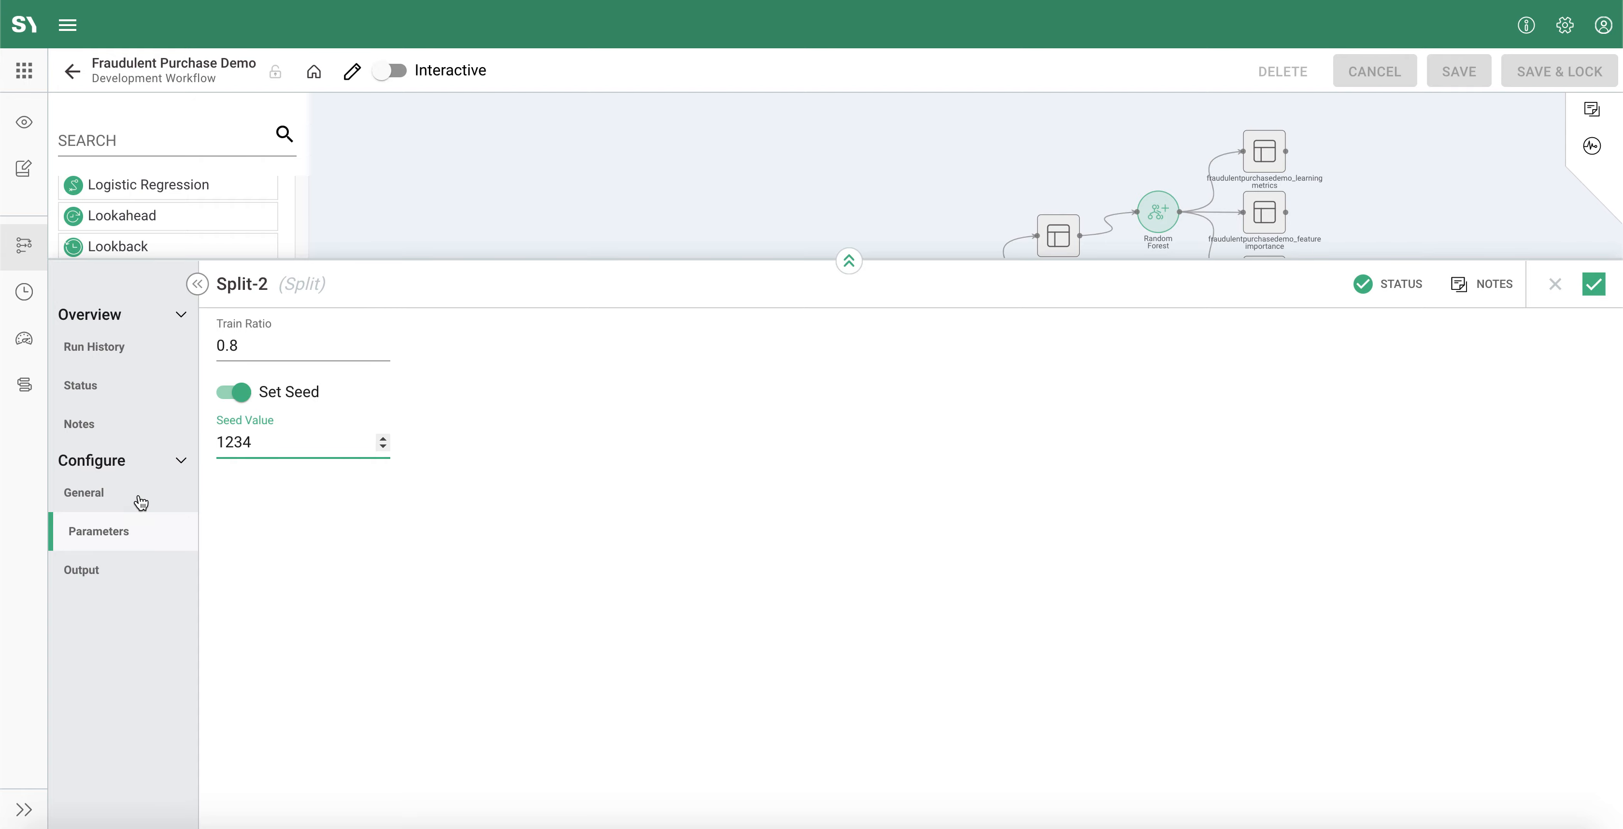
pyautogui.click(192, 573)
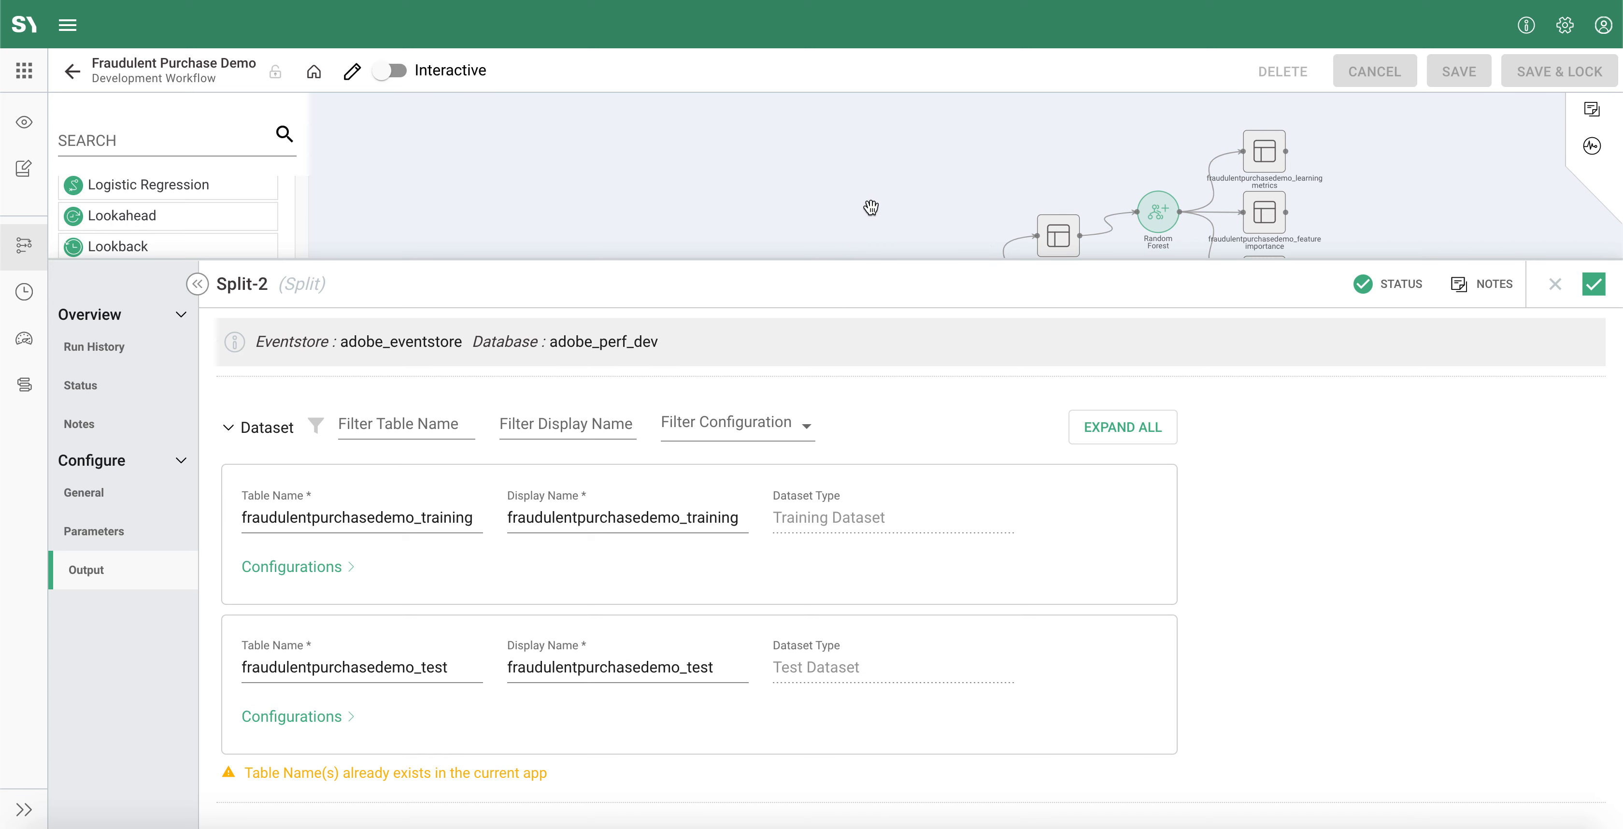
pyautogui.moveTo(872, 207); pyautogui.dragTo(862, 183)
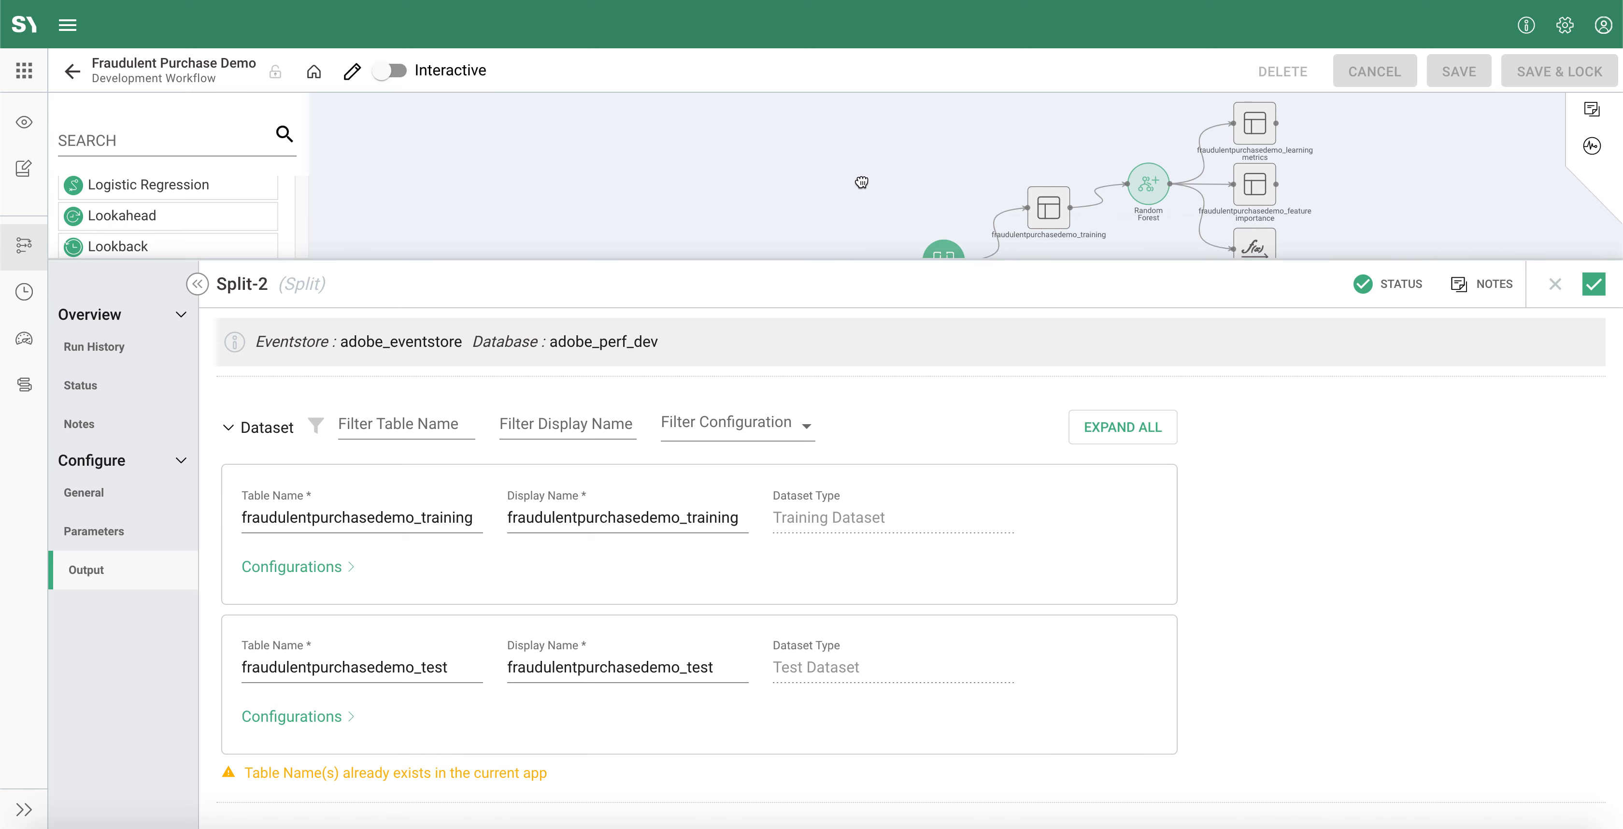
pyautogui.click(1593, 284)
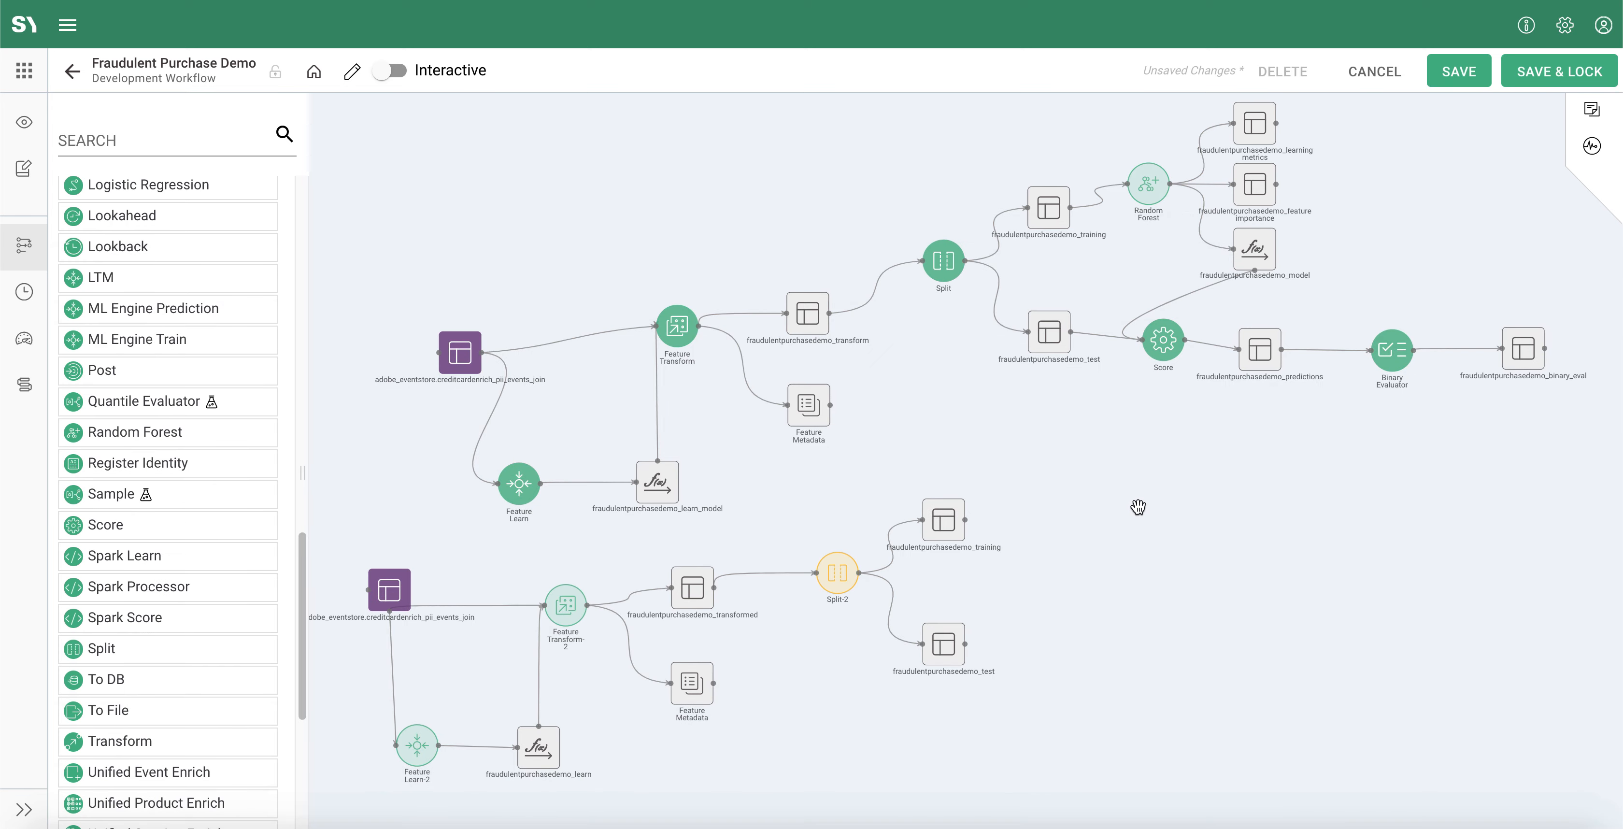
# Step: Preview the rows of the training and test datasets produced by the upper workflow's Split
pyautogui.click(1047, 214)
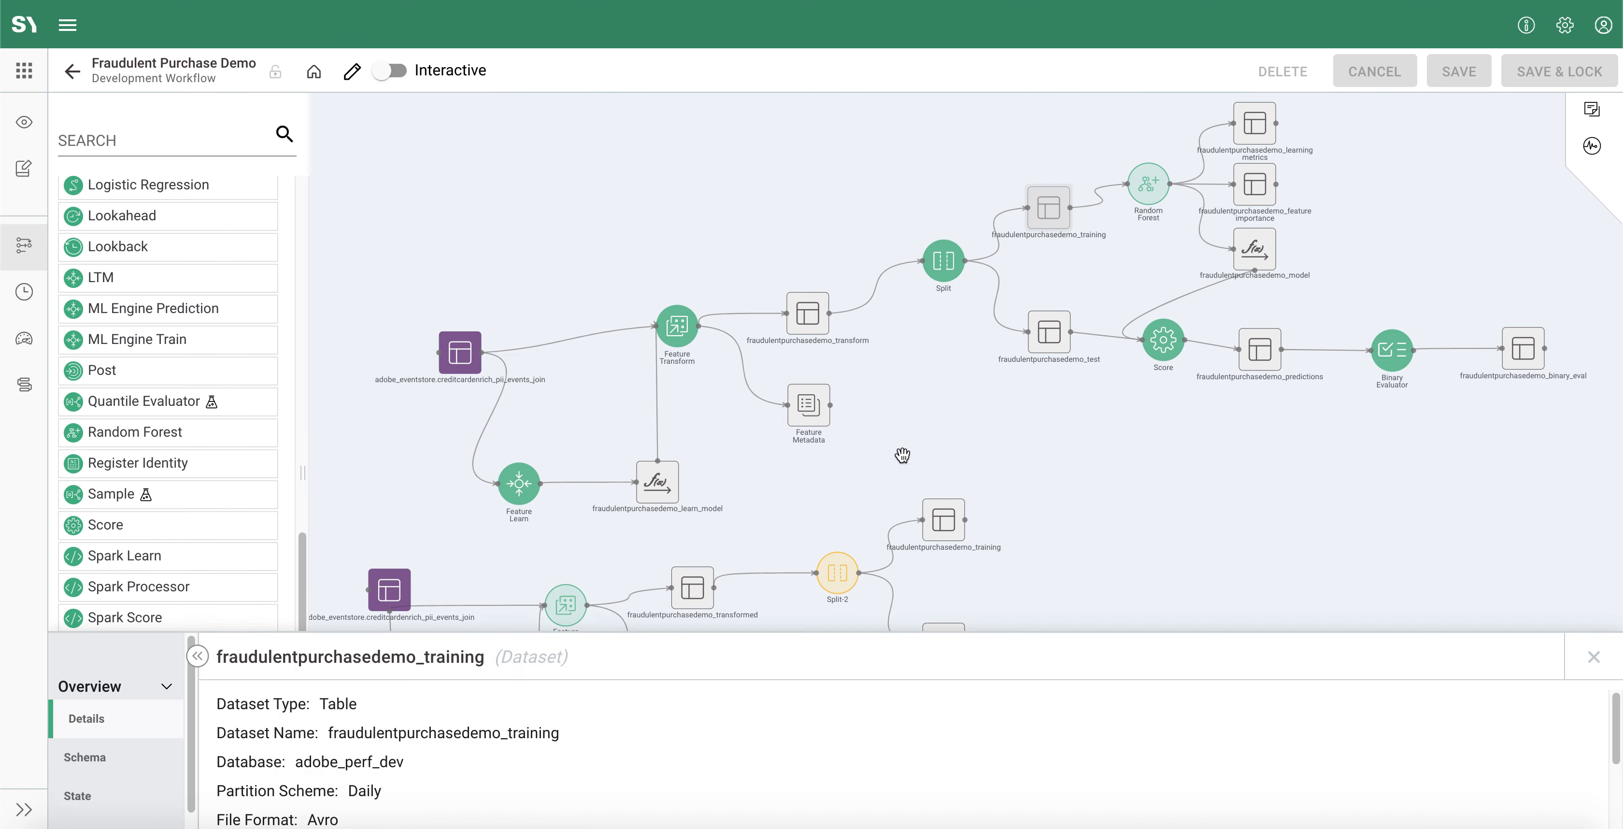
pyautogui.click(130, 619)
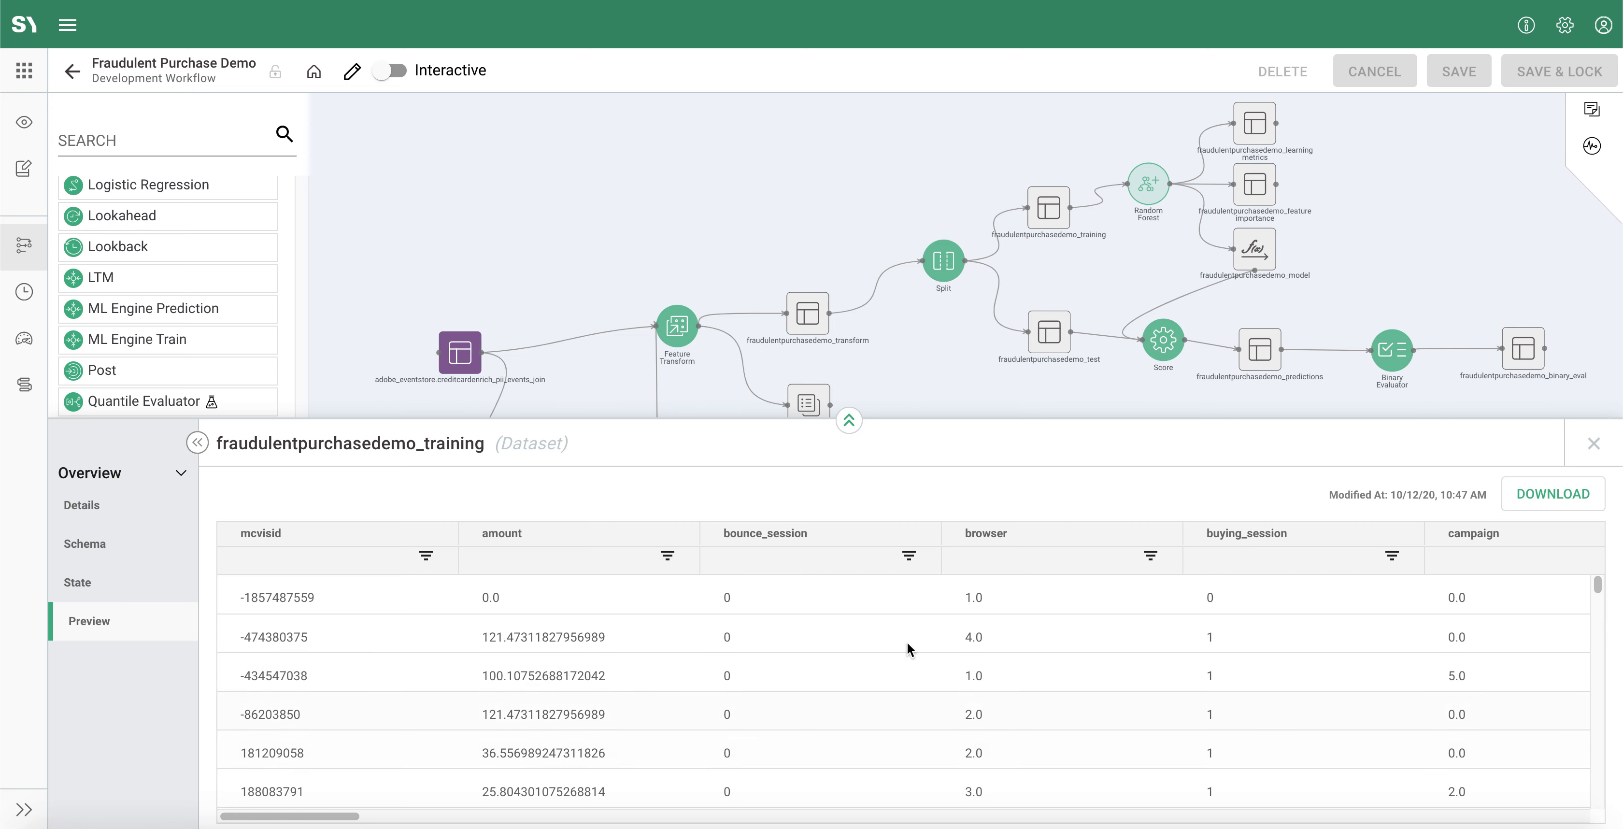
pyautogui.click(1048, 331)
pyautogui.click(119, 628)
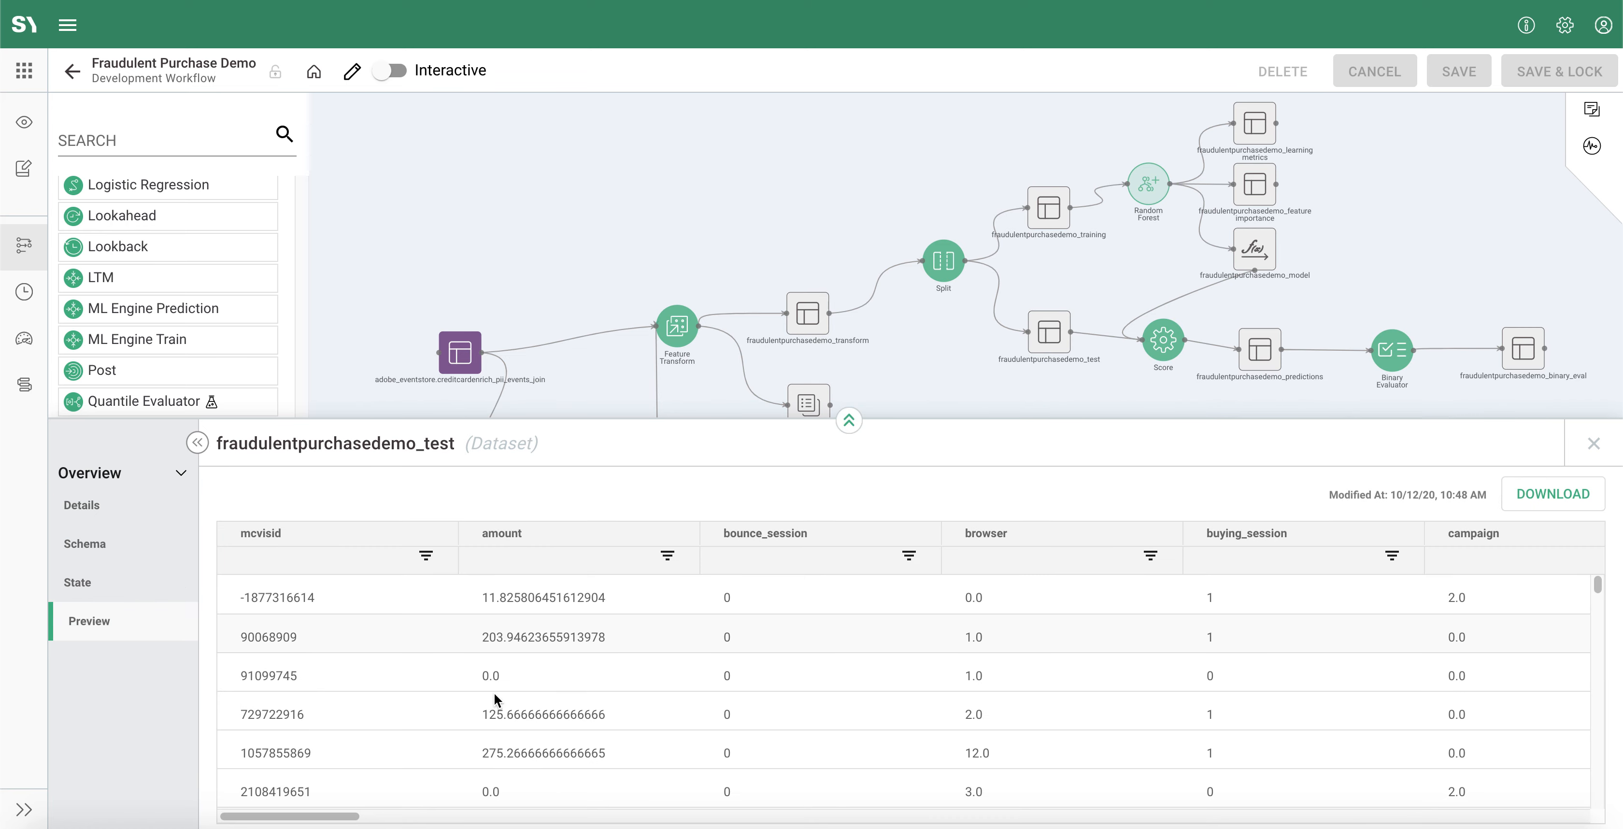
pyautogui.click(1593, 443)
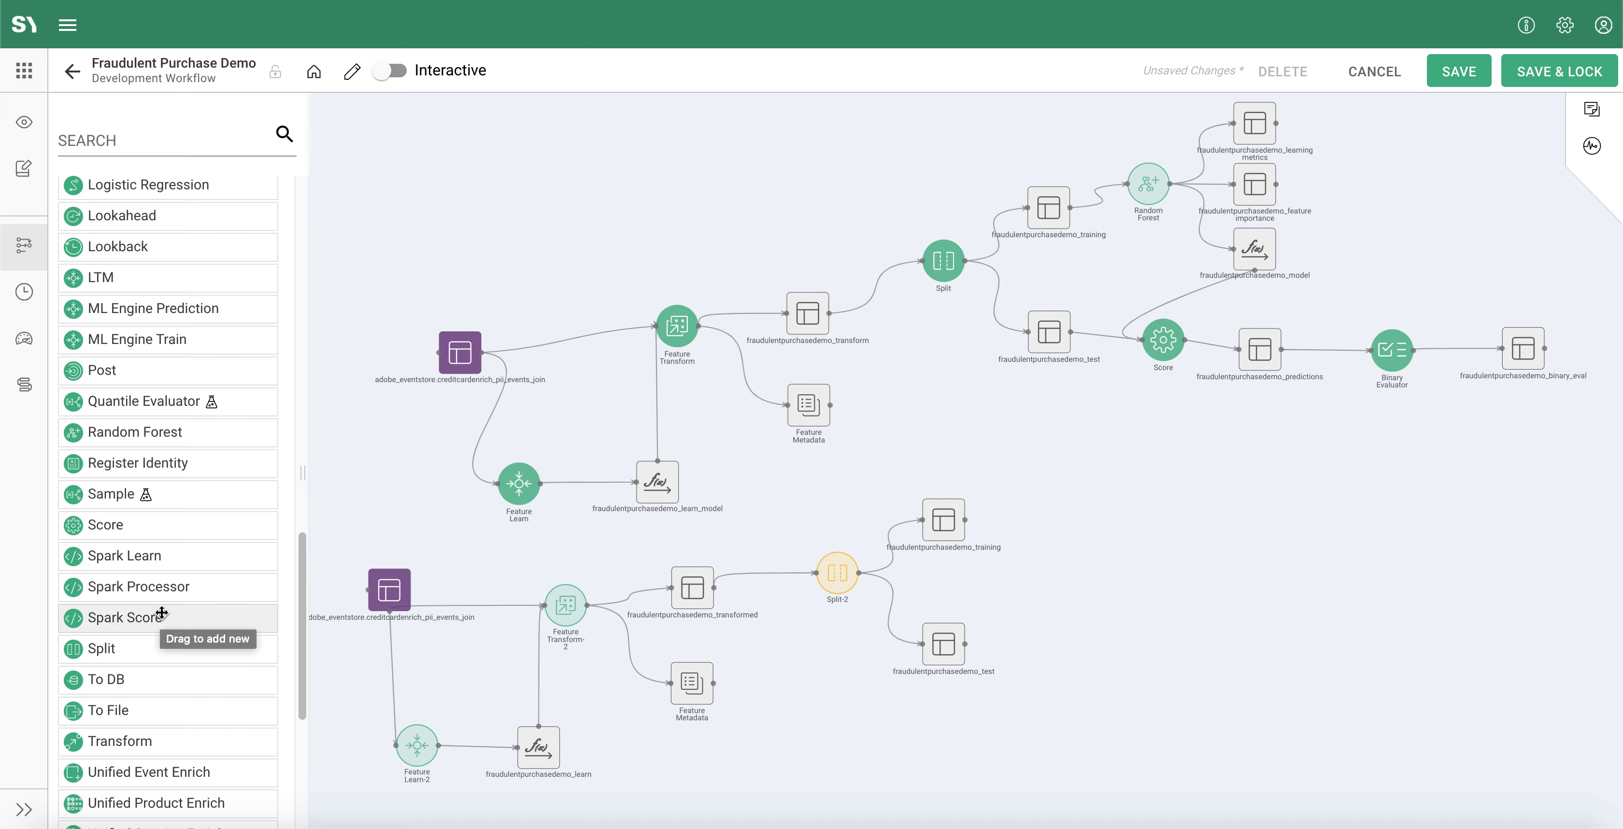
# Step: Preview the data of the training dataset attached to the new Split process in the lower workflow
pyautogui.scroll(1, 176, 611)
pyautogui.scroll(1, 175, 612)
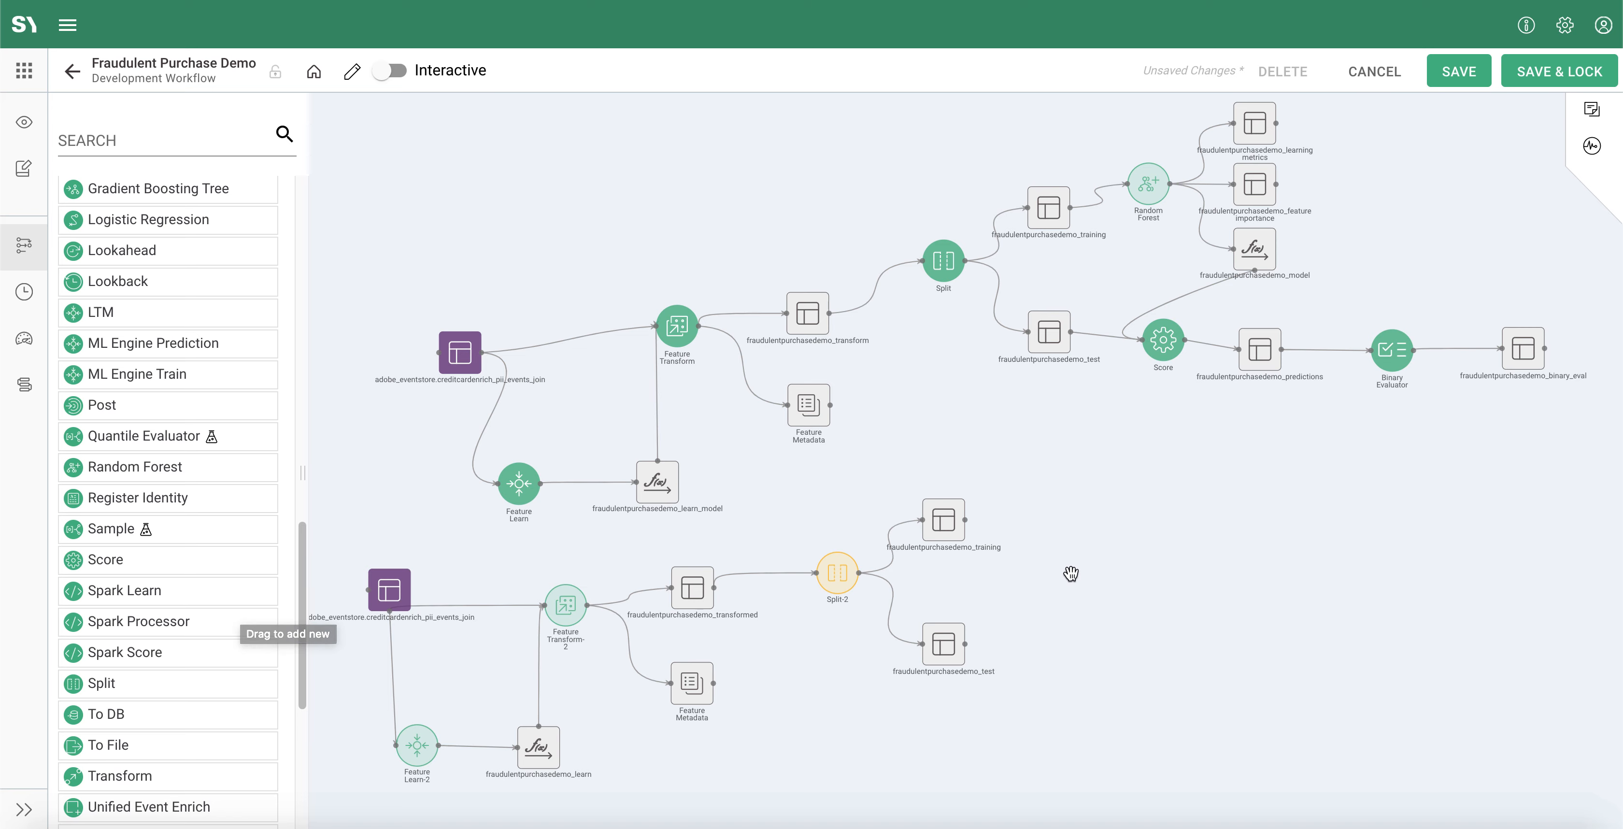
pyautogui.click(964, 537)
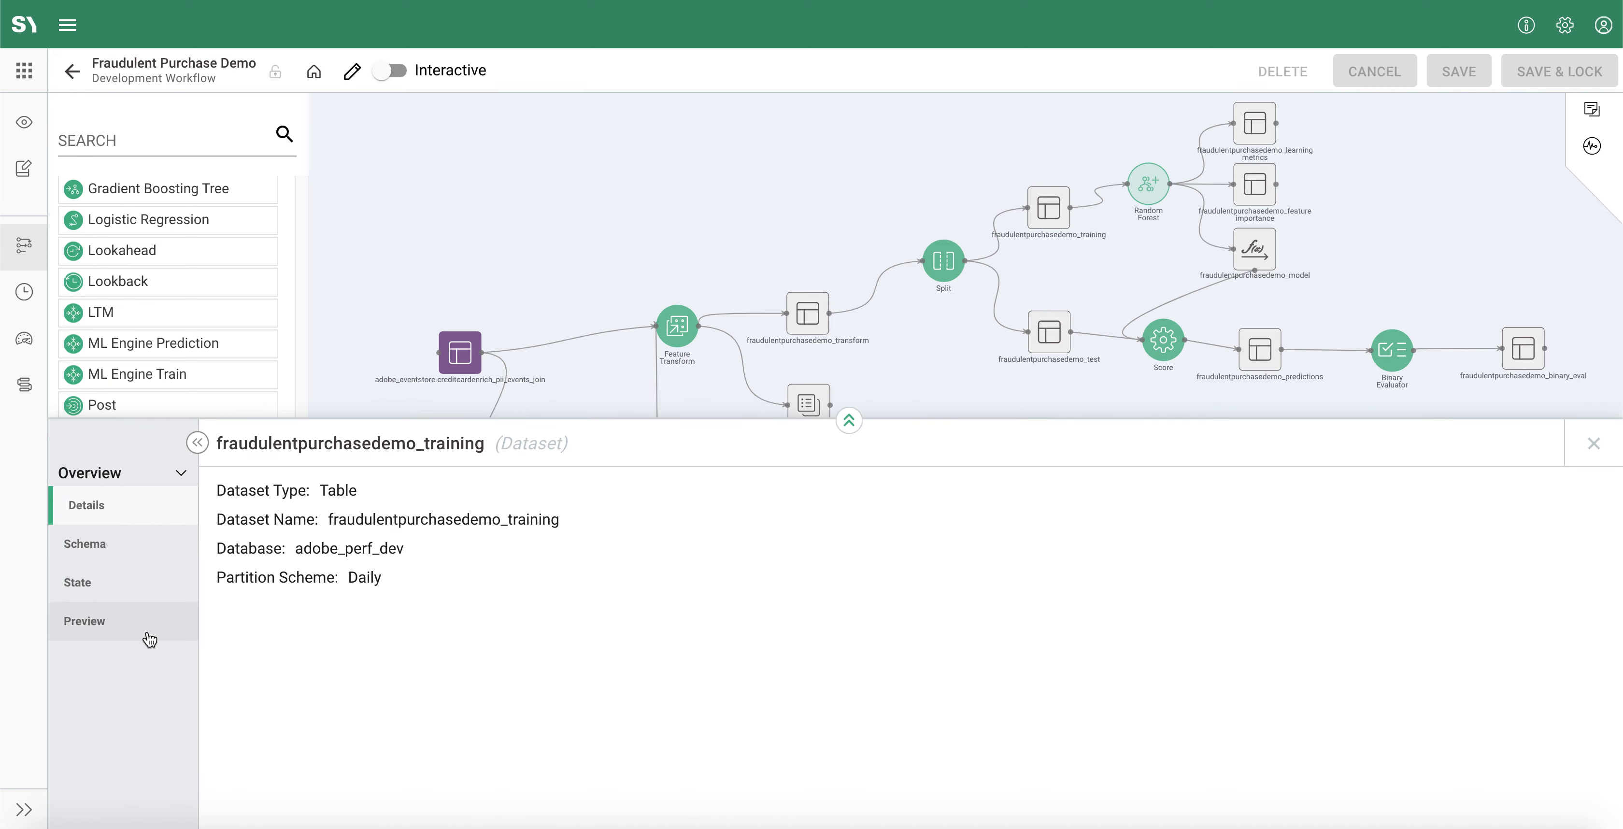
pyautogui.click(149, 626)
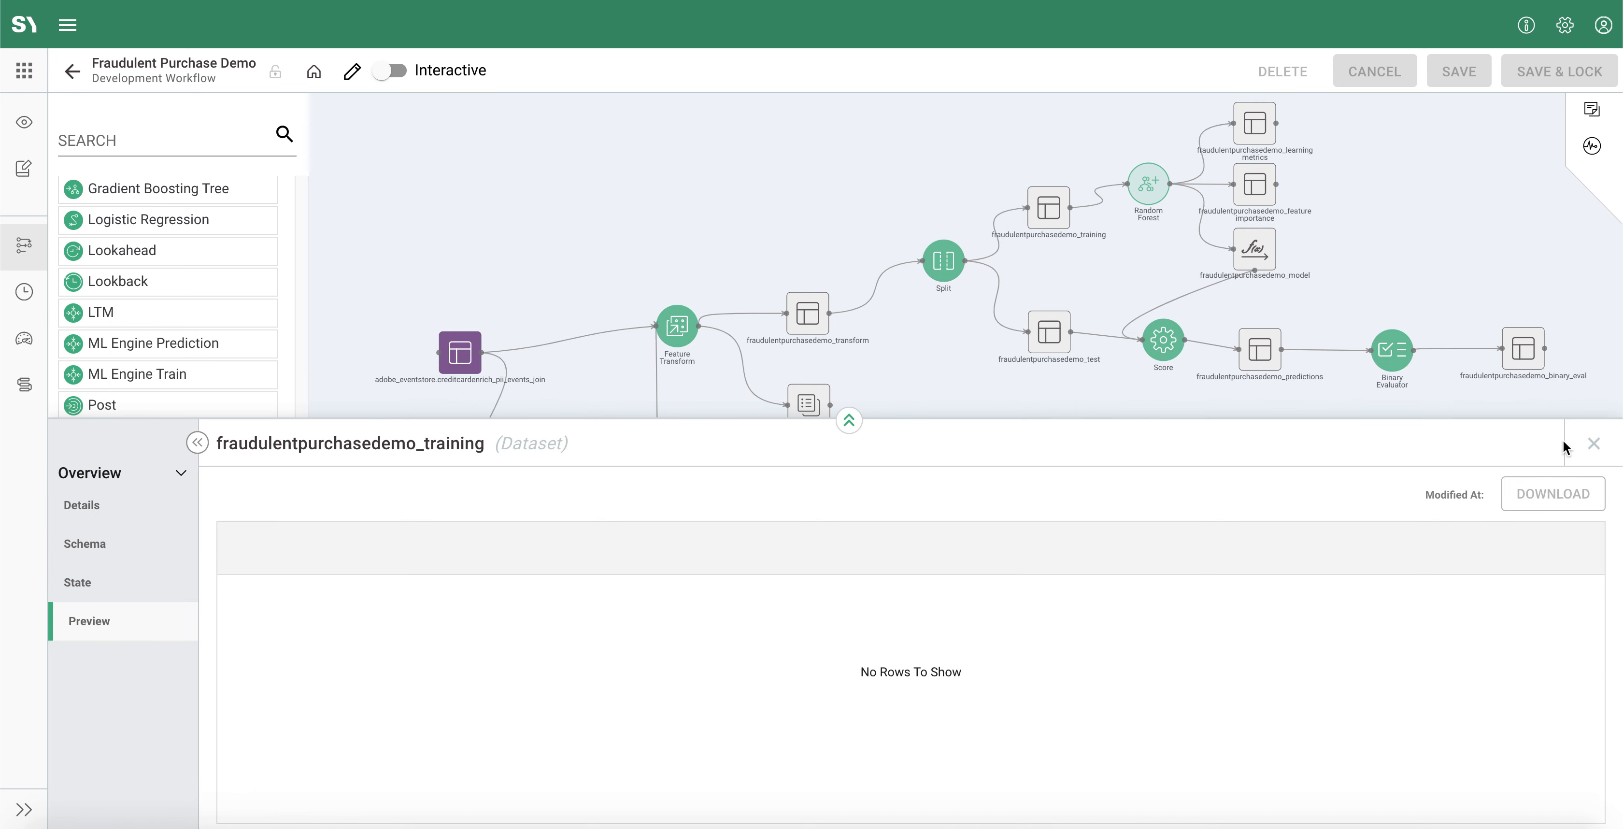
# Step: Preview the upper workflow's training dataset across to its last columns, including target and event_partition, and close the preview
pyautogui.click(1048, 208)
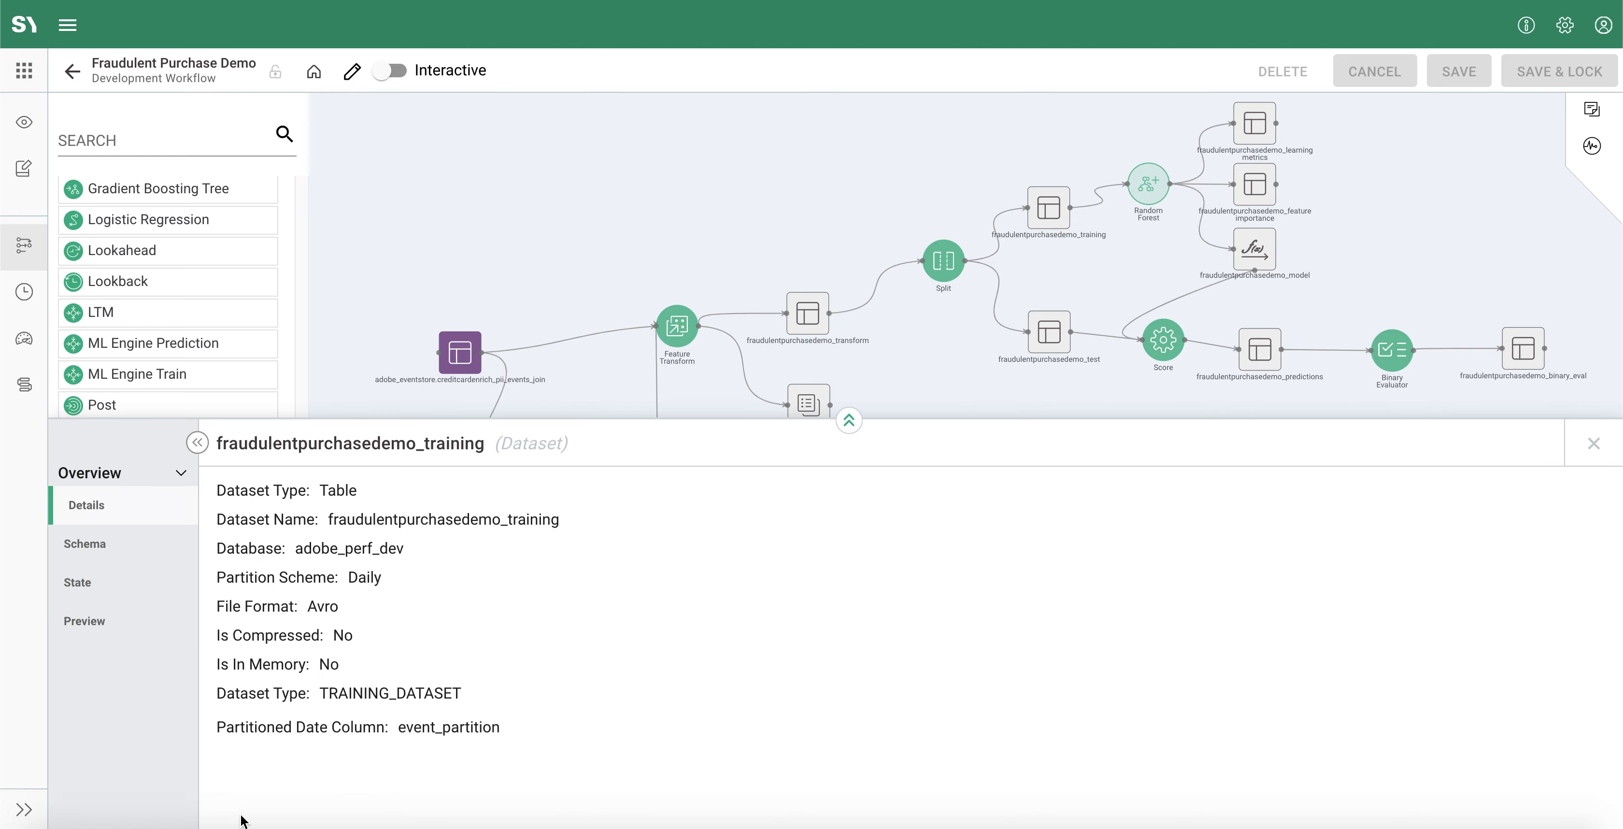
pyautogui.click(137, 620)
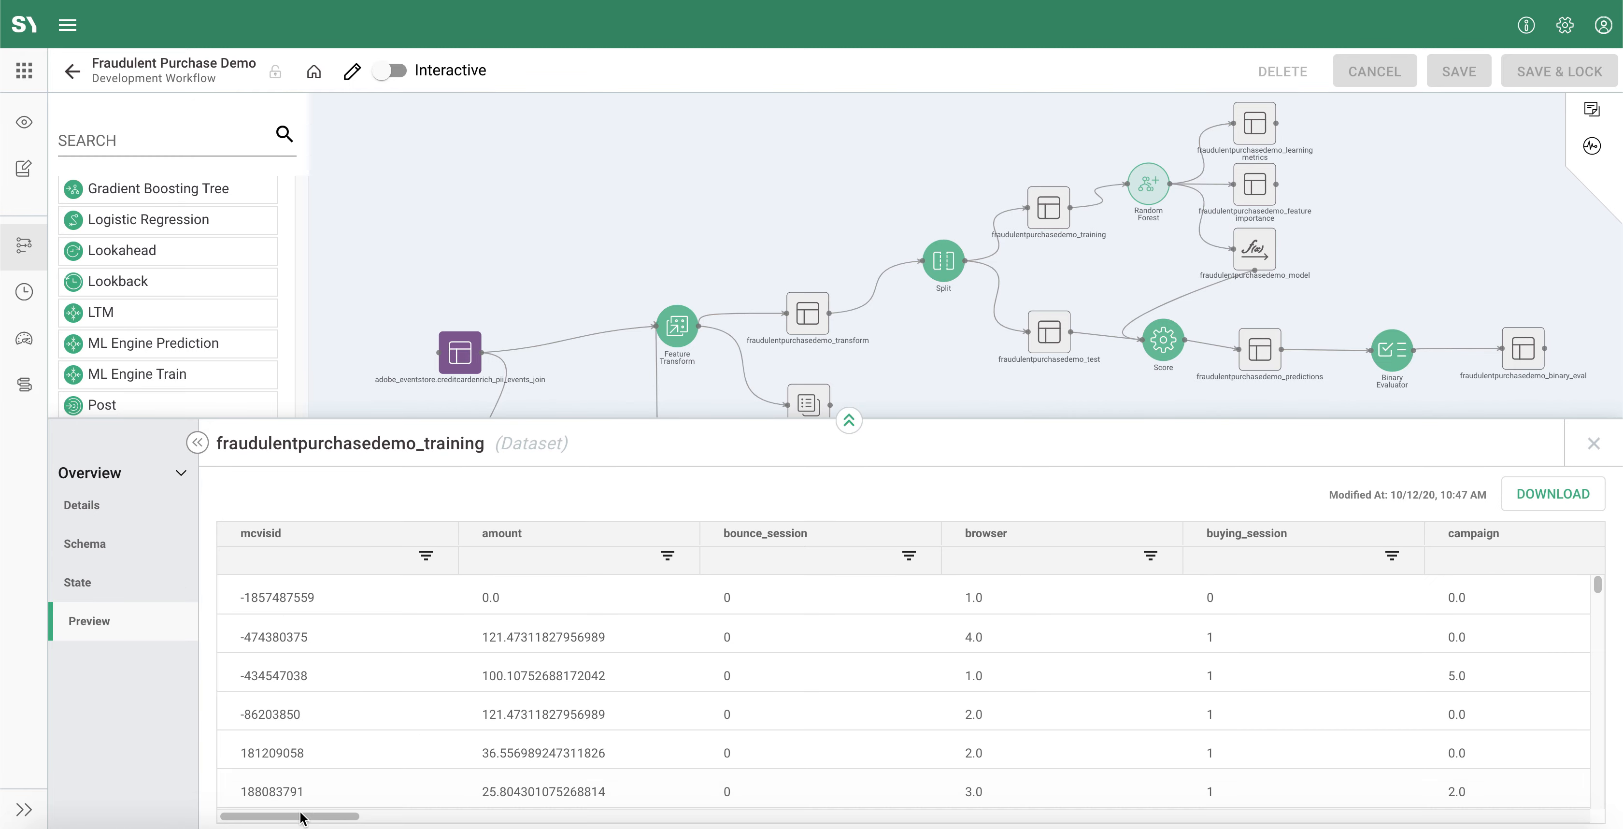
pyautogui.moveTo(299, 815); pyautogui.dragTo(1582, 815)
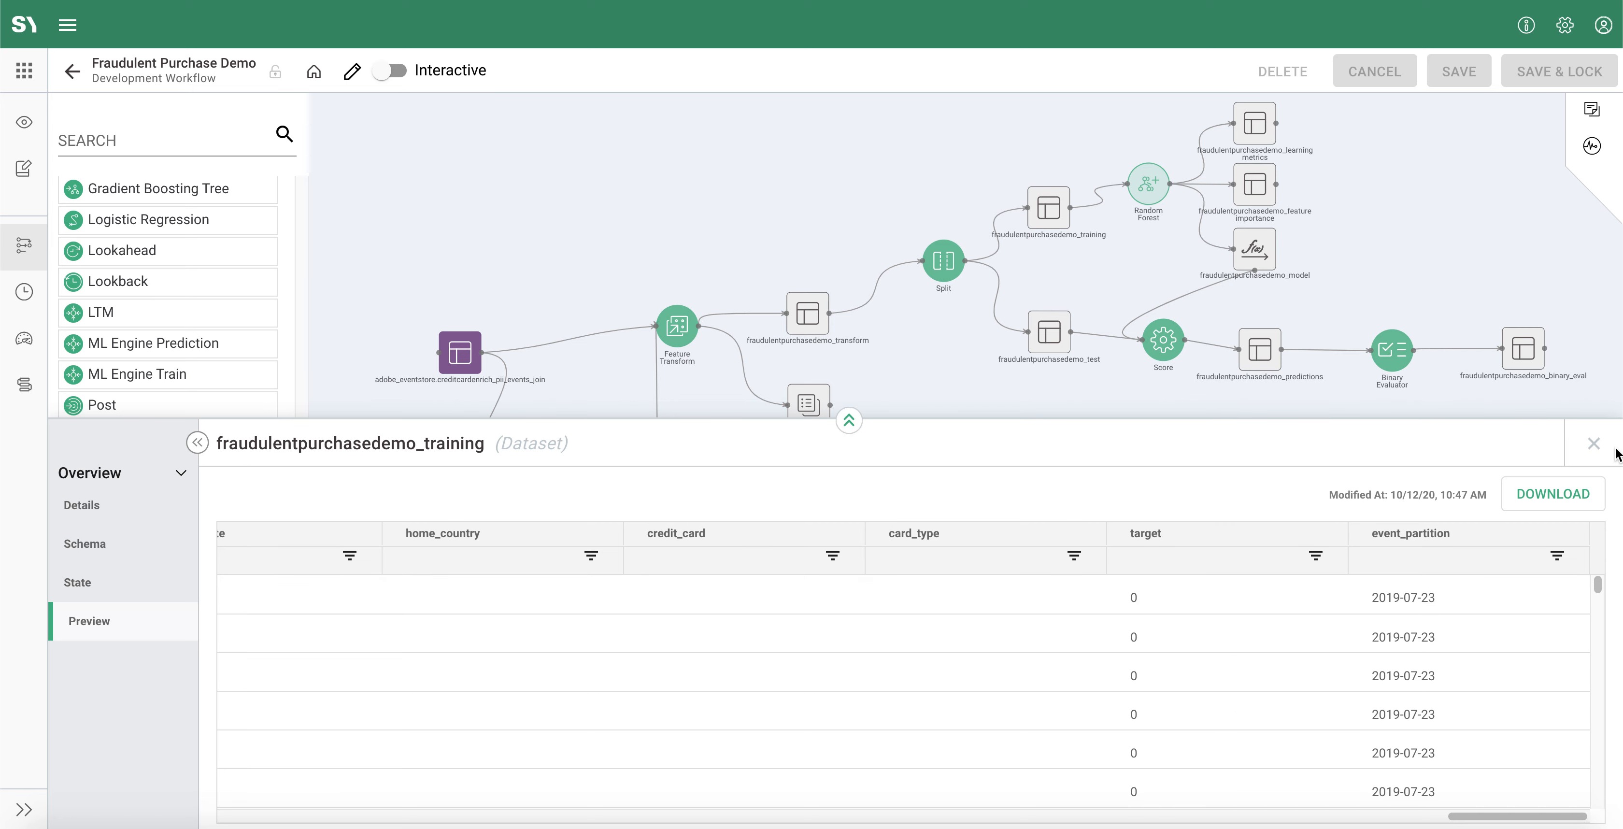
pyautogui.click(1593, 444)
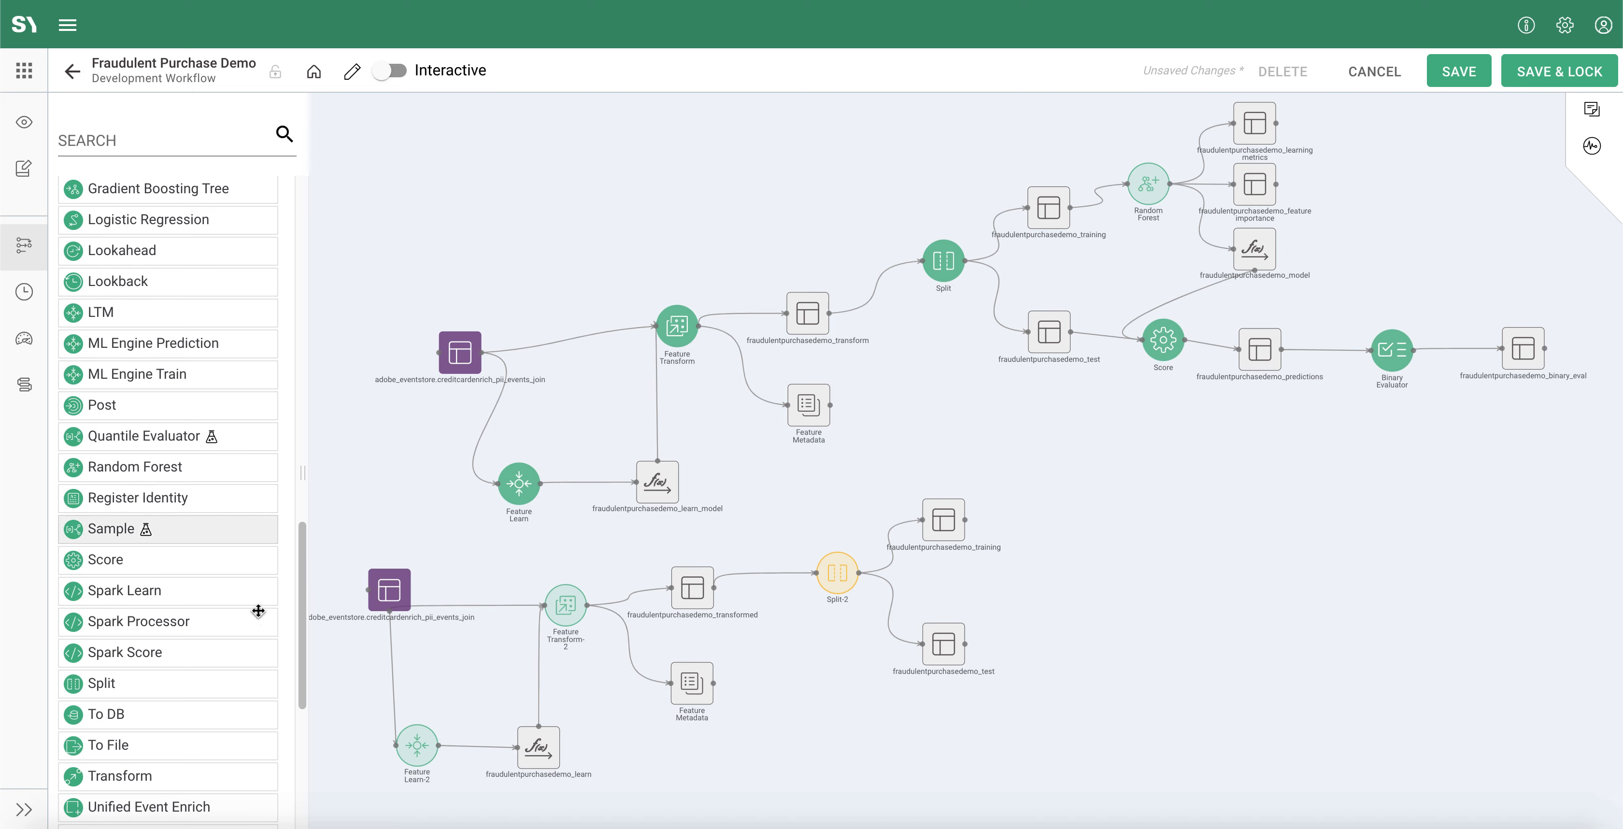
# Step: Add a Random Forest process to the lower workflow and connect the new Split's training dataset to its input
pyautogui.scroll(3, 242, 617)
pyautogui.scroll(5, 233, 480)
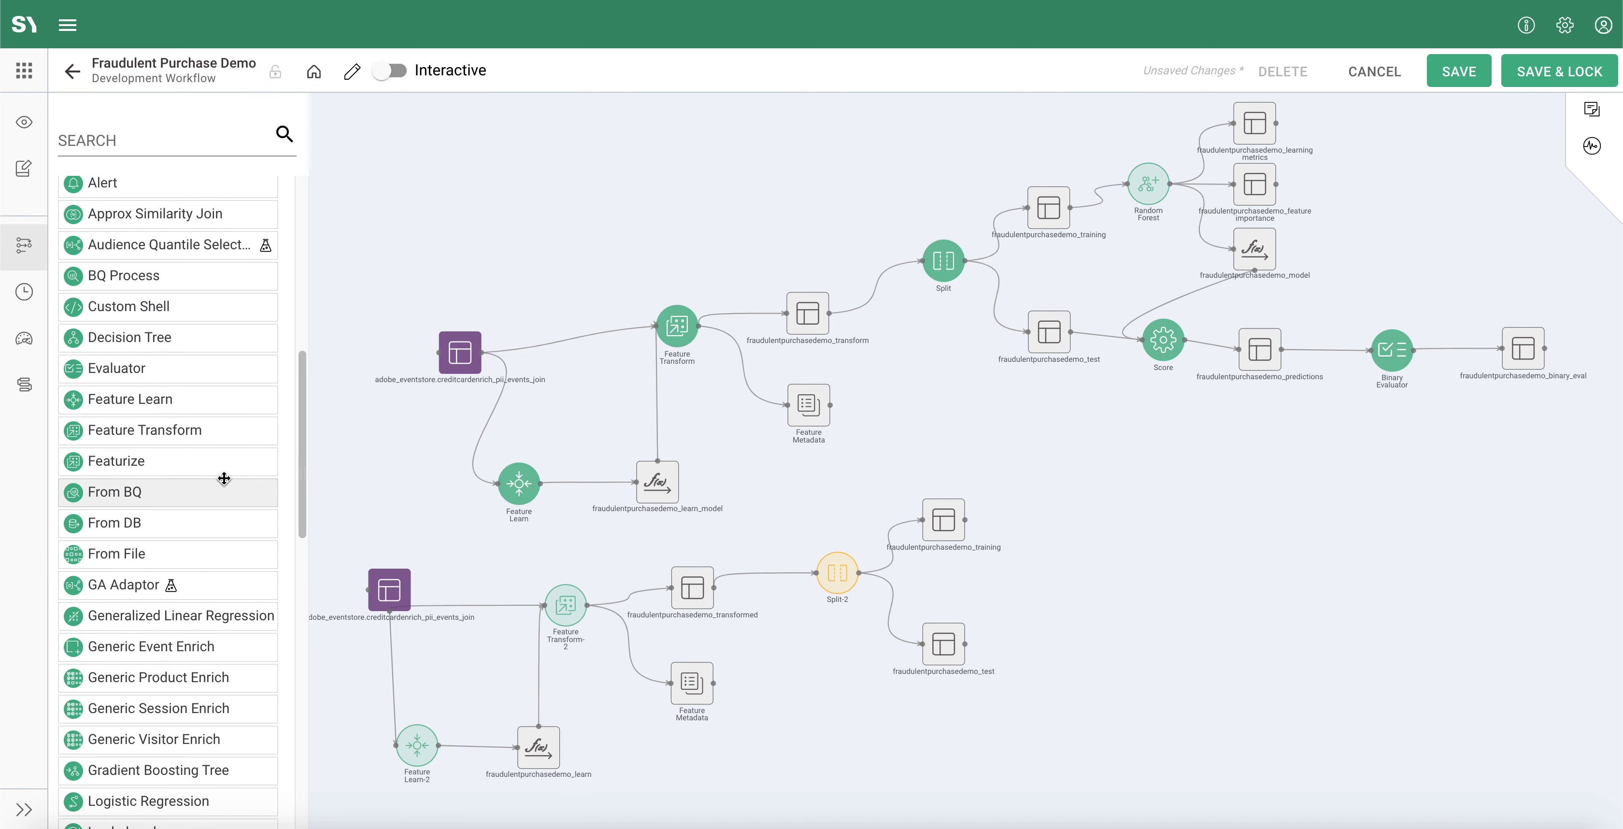
pyautogui.scroll(-7, 164, 441)
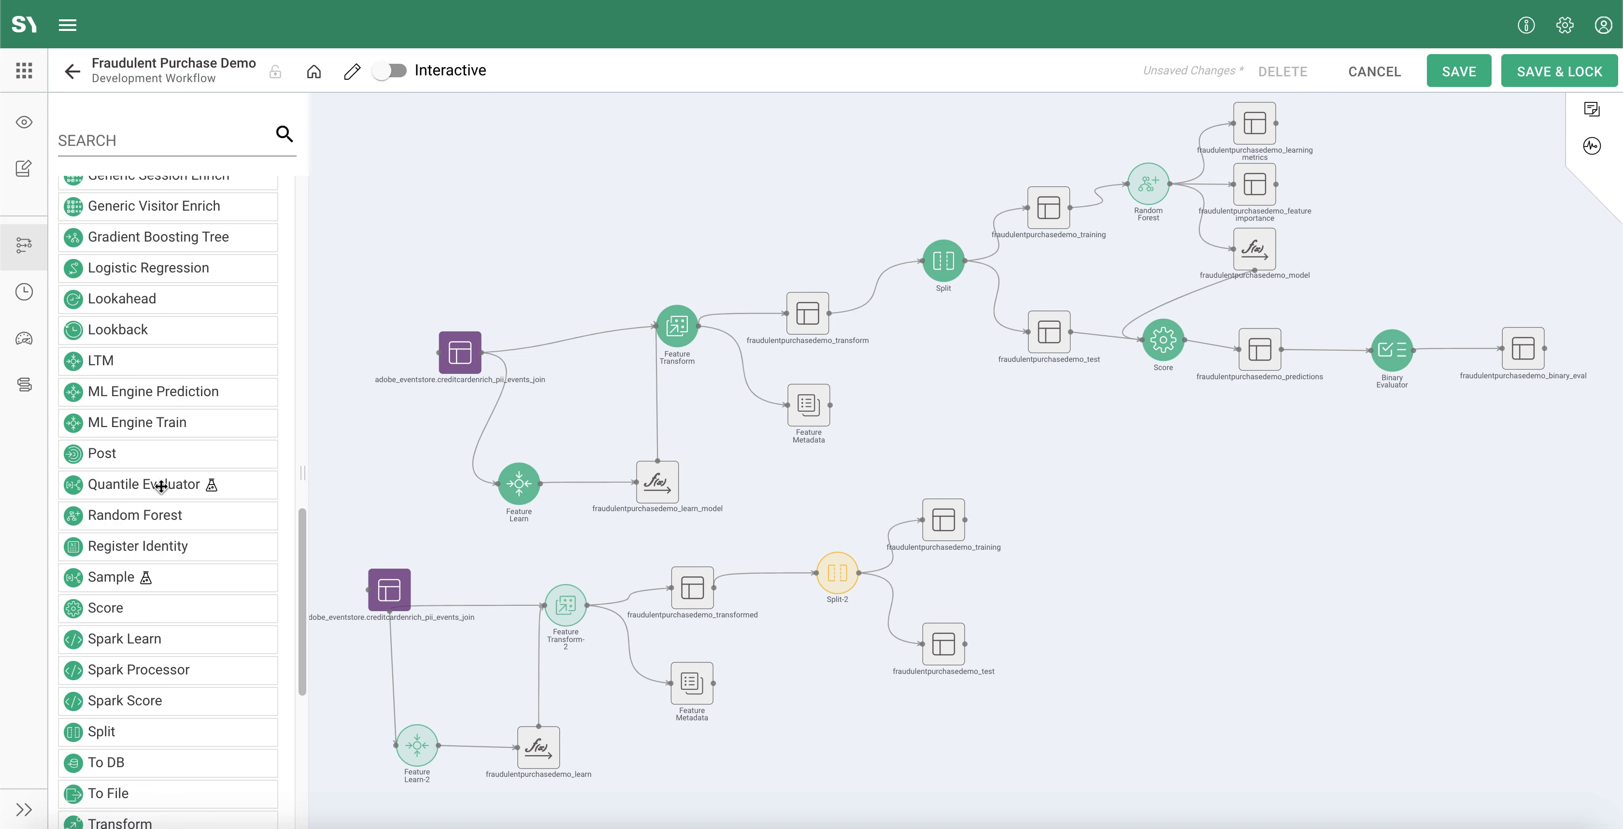
pyautogui.moveTo(139, 507); pyautogui.dragTo(1114, 498)
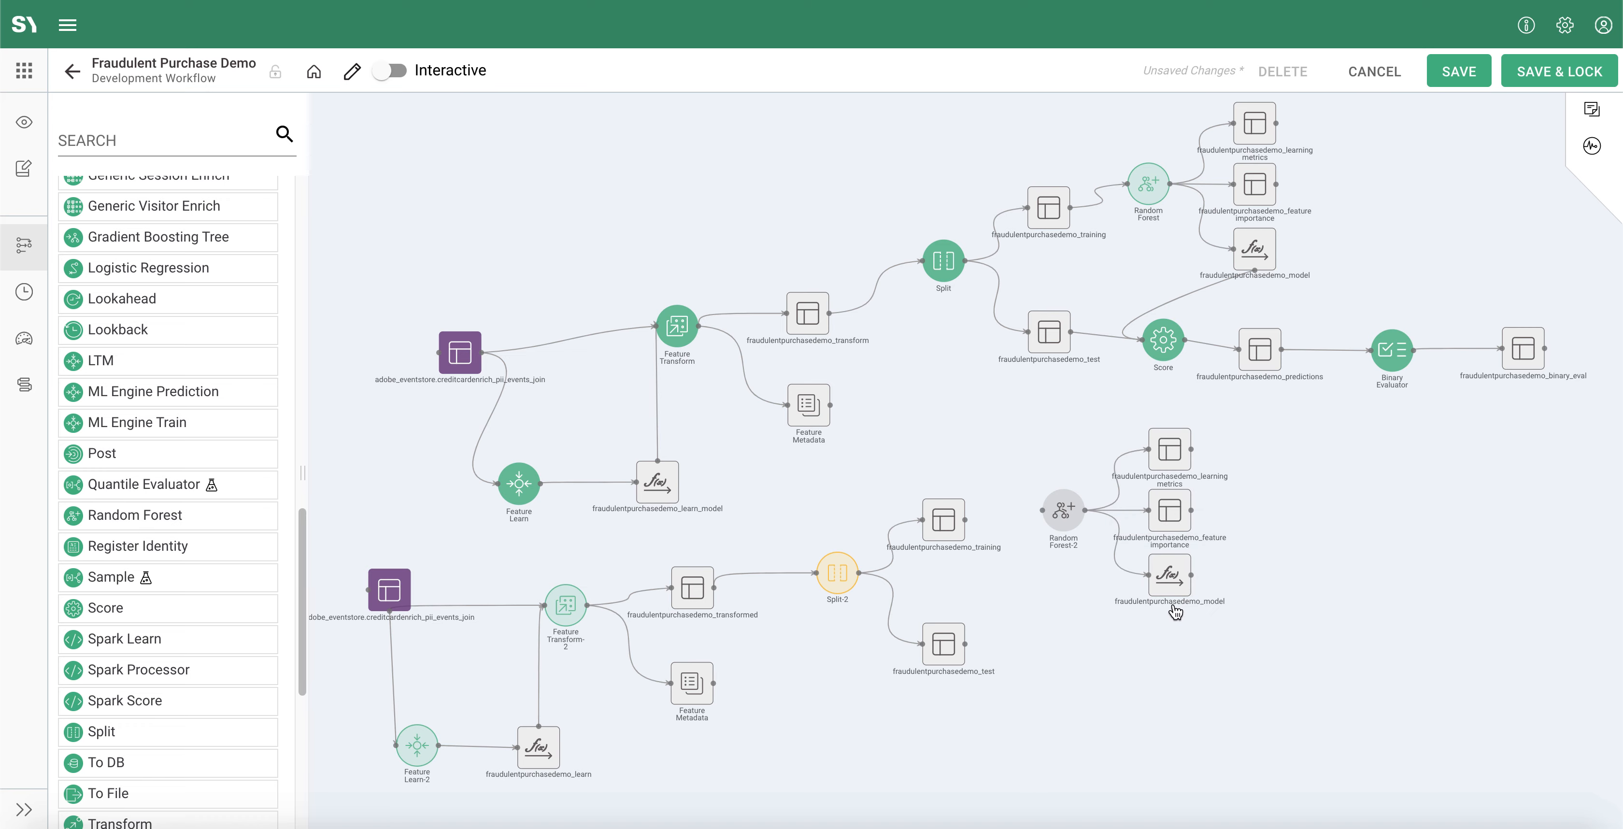
pyautogui.scroll(5, 1118, 599)
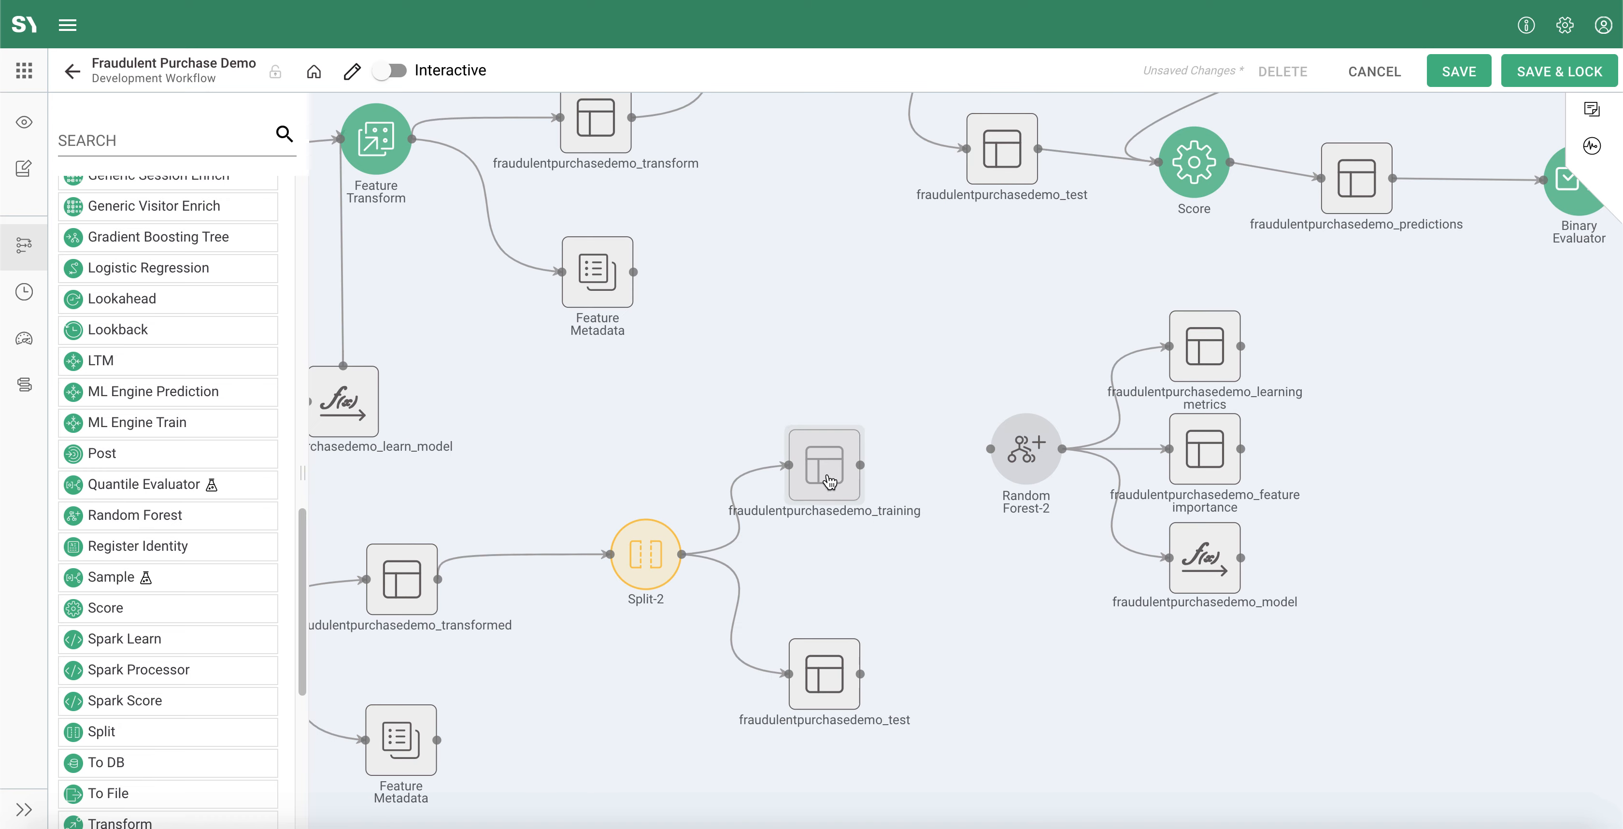
pyautogui.moveTo(860, 464); pyautogui.dragTo(989, 446)
# Step: Open the new Random Forest's algorithm settings and set Impurity to Entropy
pyautogui.doubleClick(1022, 470)
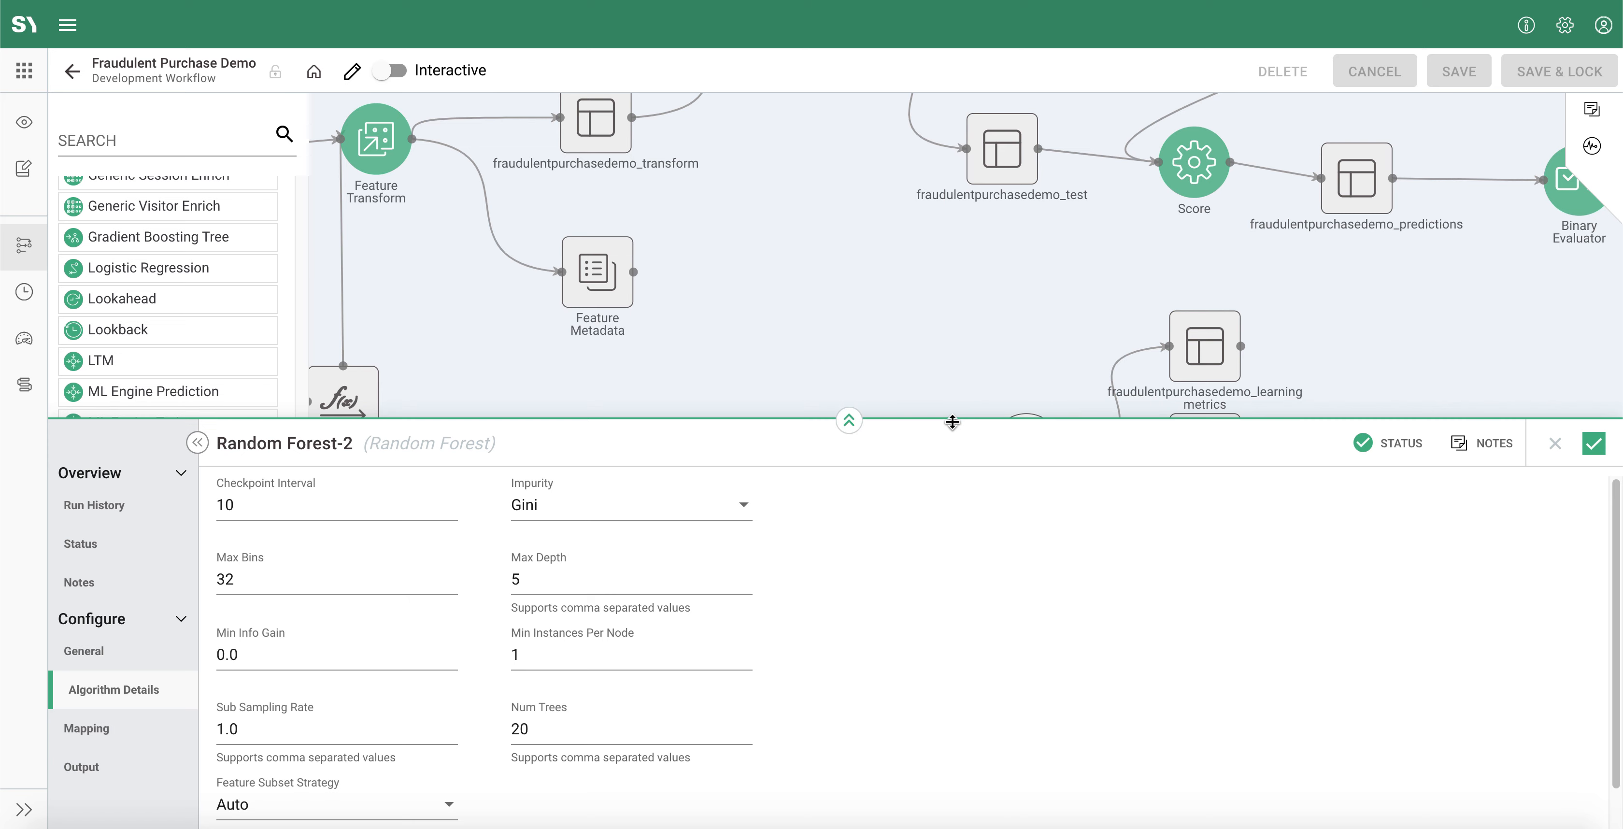
pyautogui.moveTo(952, 422); pyautogui.dragTo(946, 224)
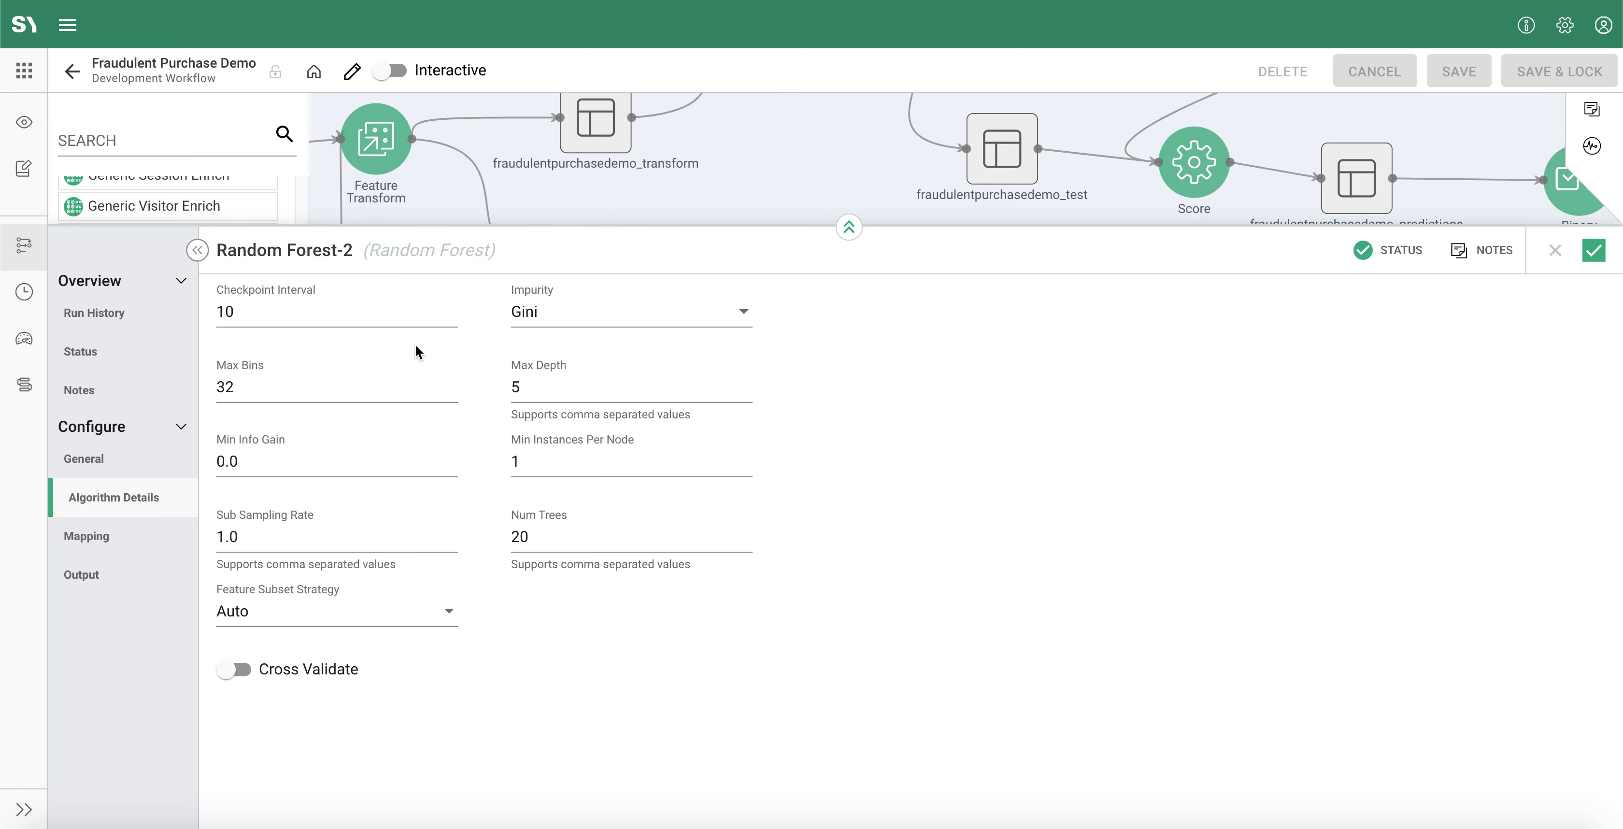
pyautogui.click(573, 314)
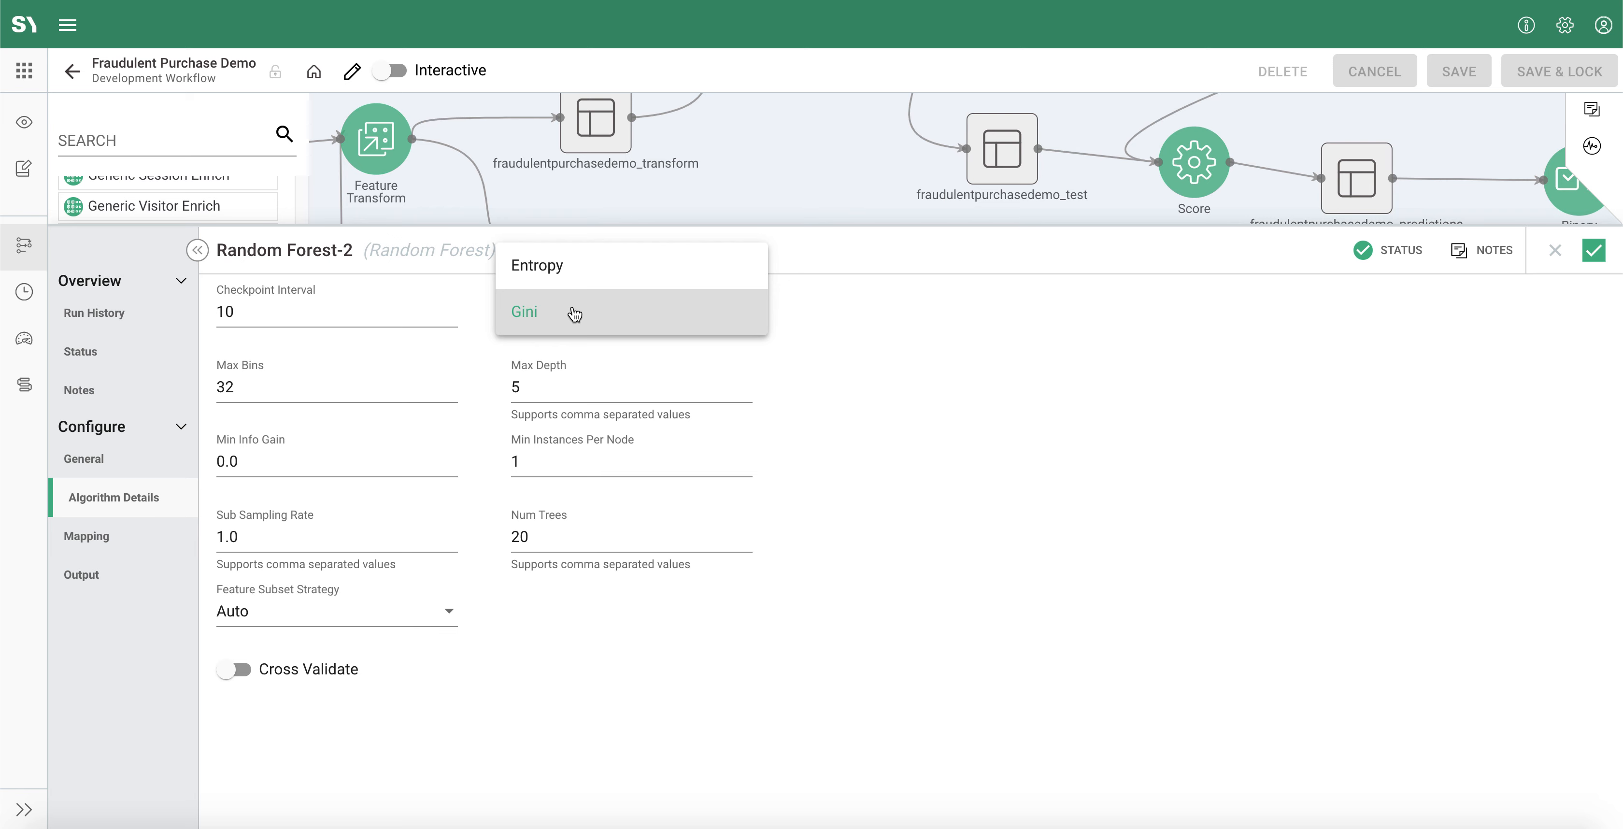
pyautogui.click(565, 276)
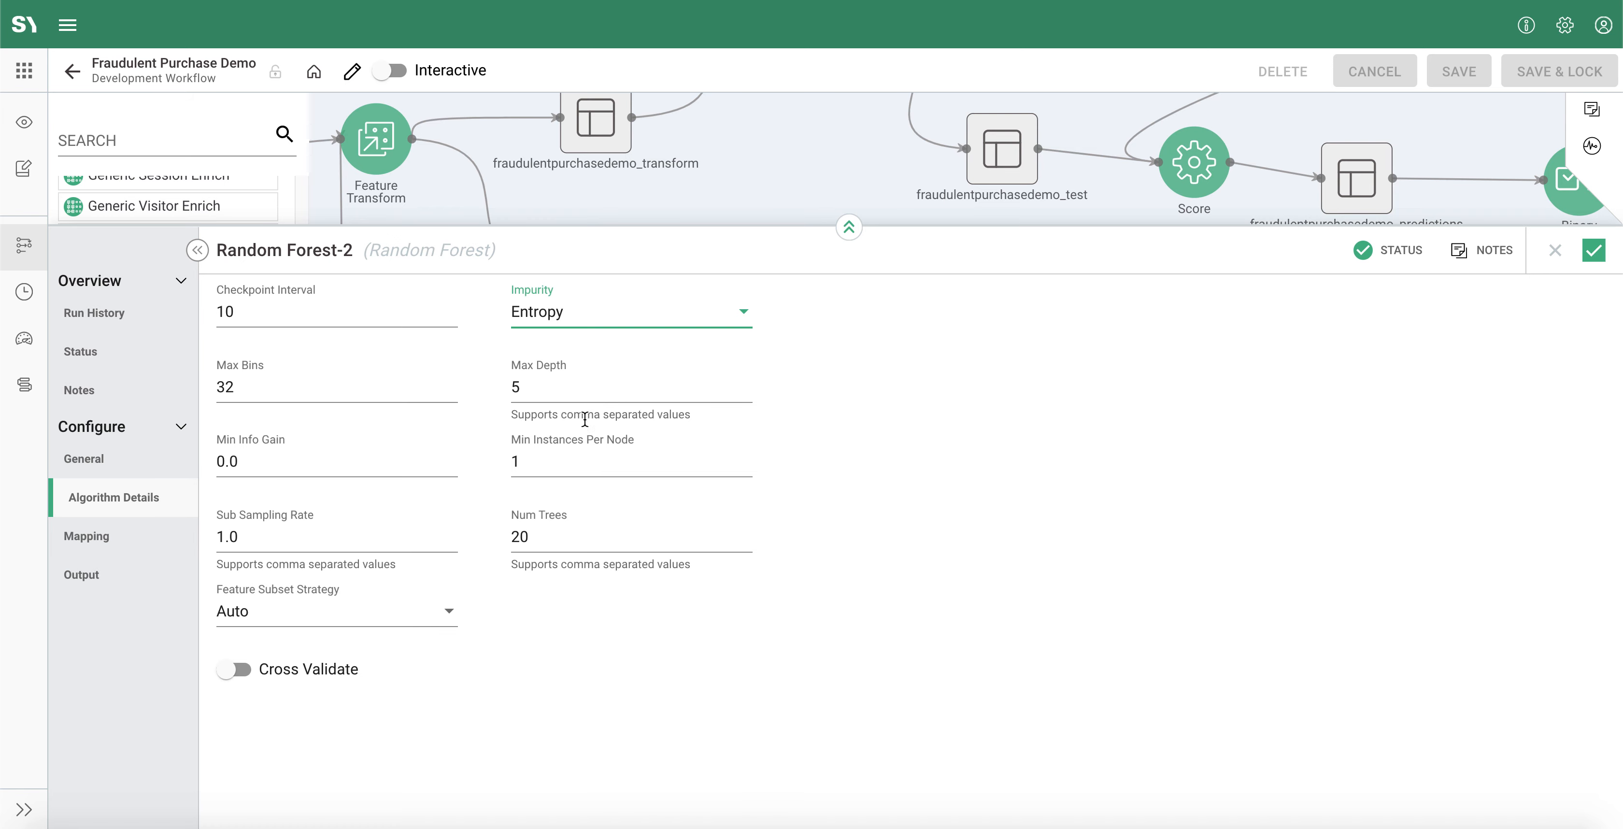
# Step: Set the Random Forest's Max Depth to the comma-separated values 5,10,15,20
pyautogui.click(565, 389)
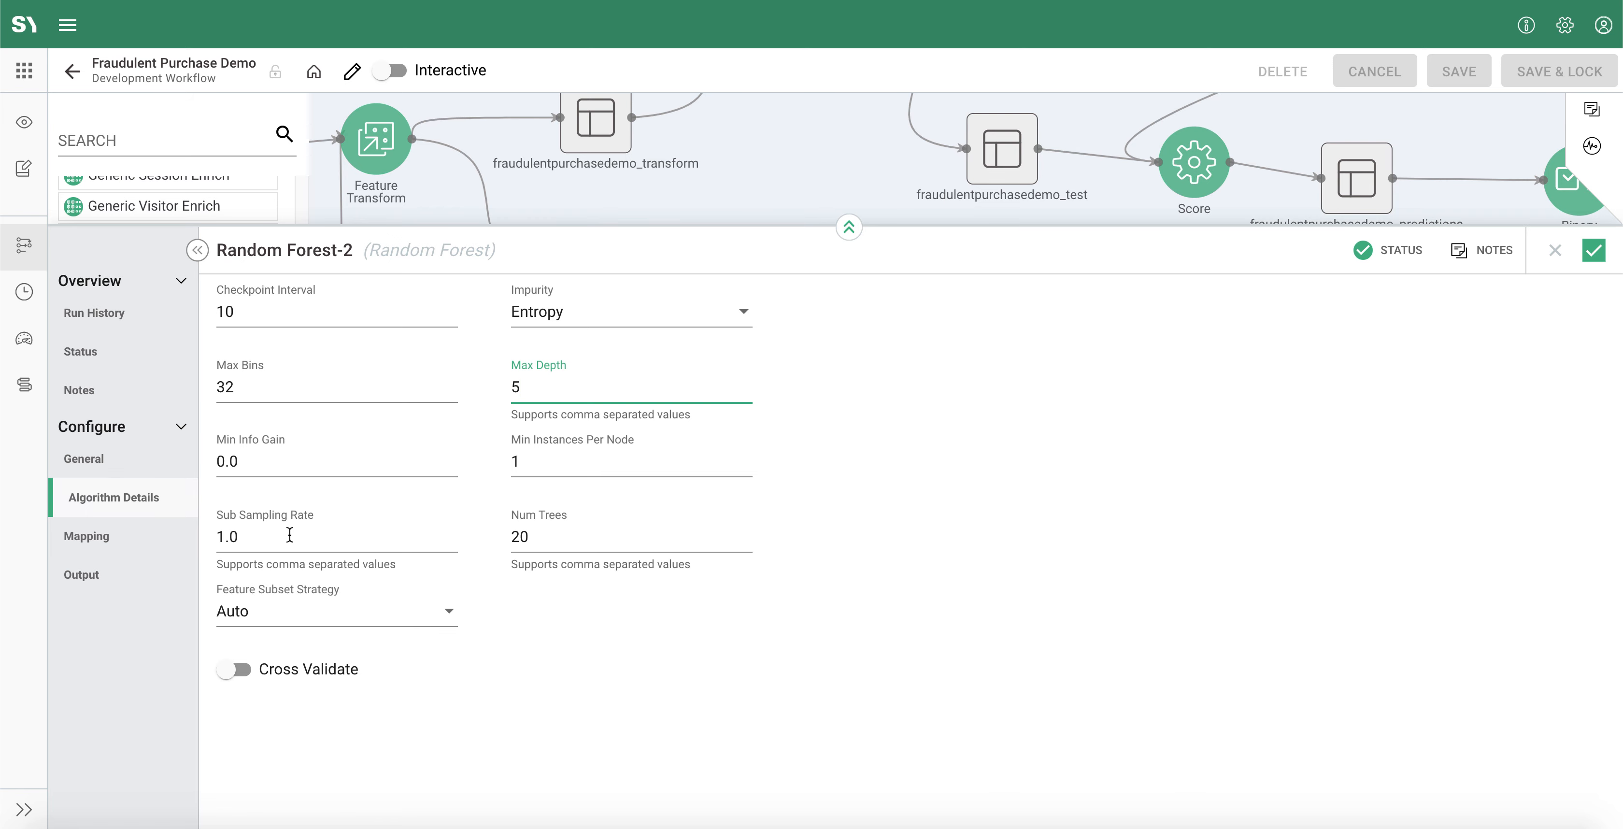
pyautogui.moveTo(259, 562); pyautogui.dragTo(411, 569)
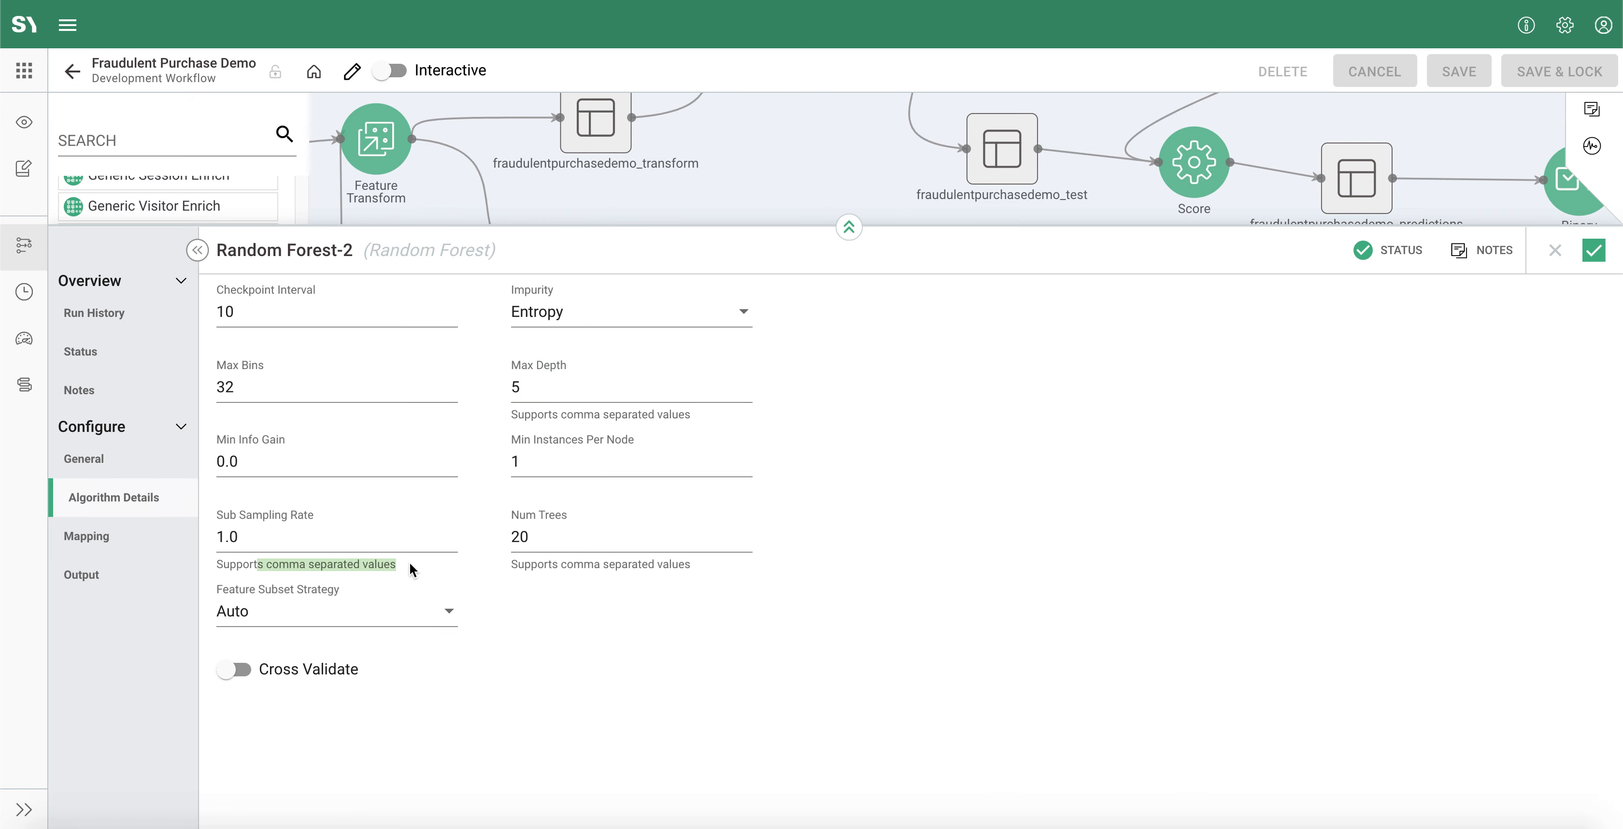
pyautogui.click(571, 390)
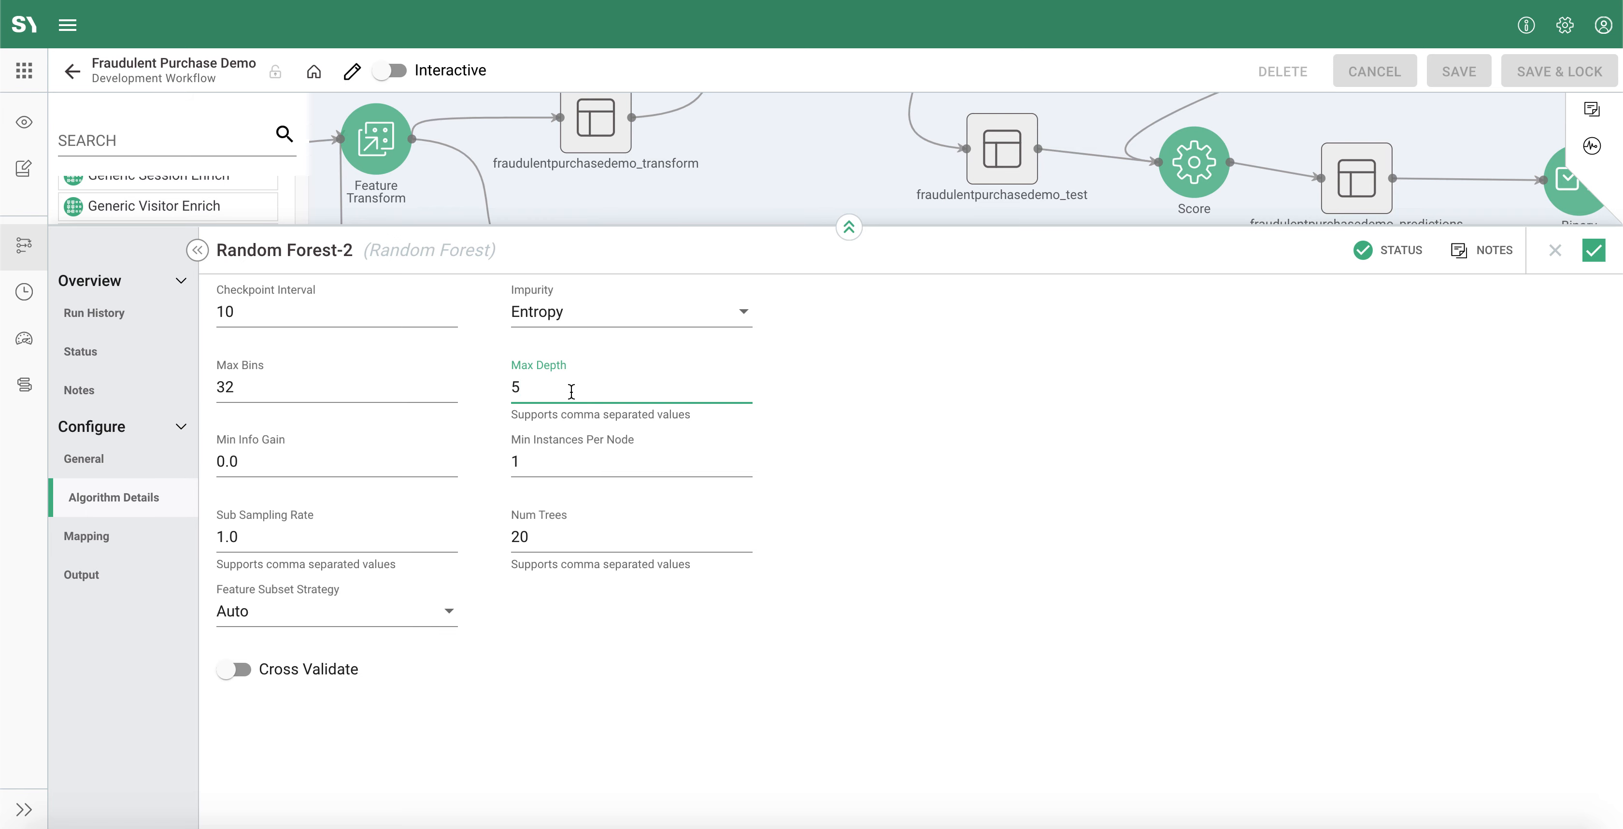
pyautogui.write(',10,')
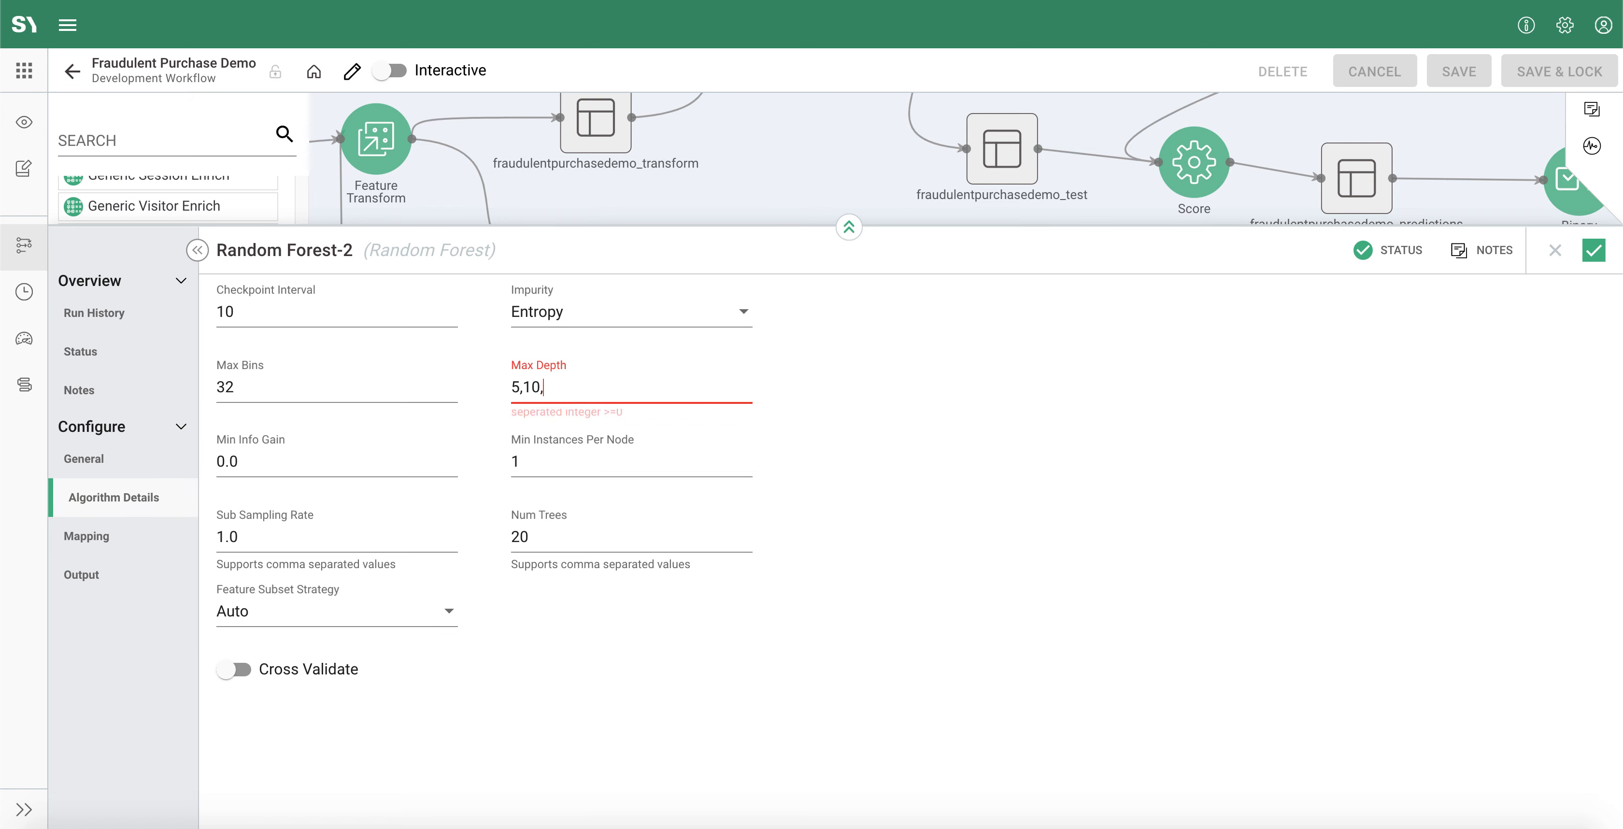
pyautogui.write('15,20')
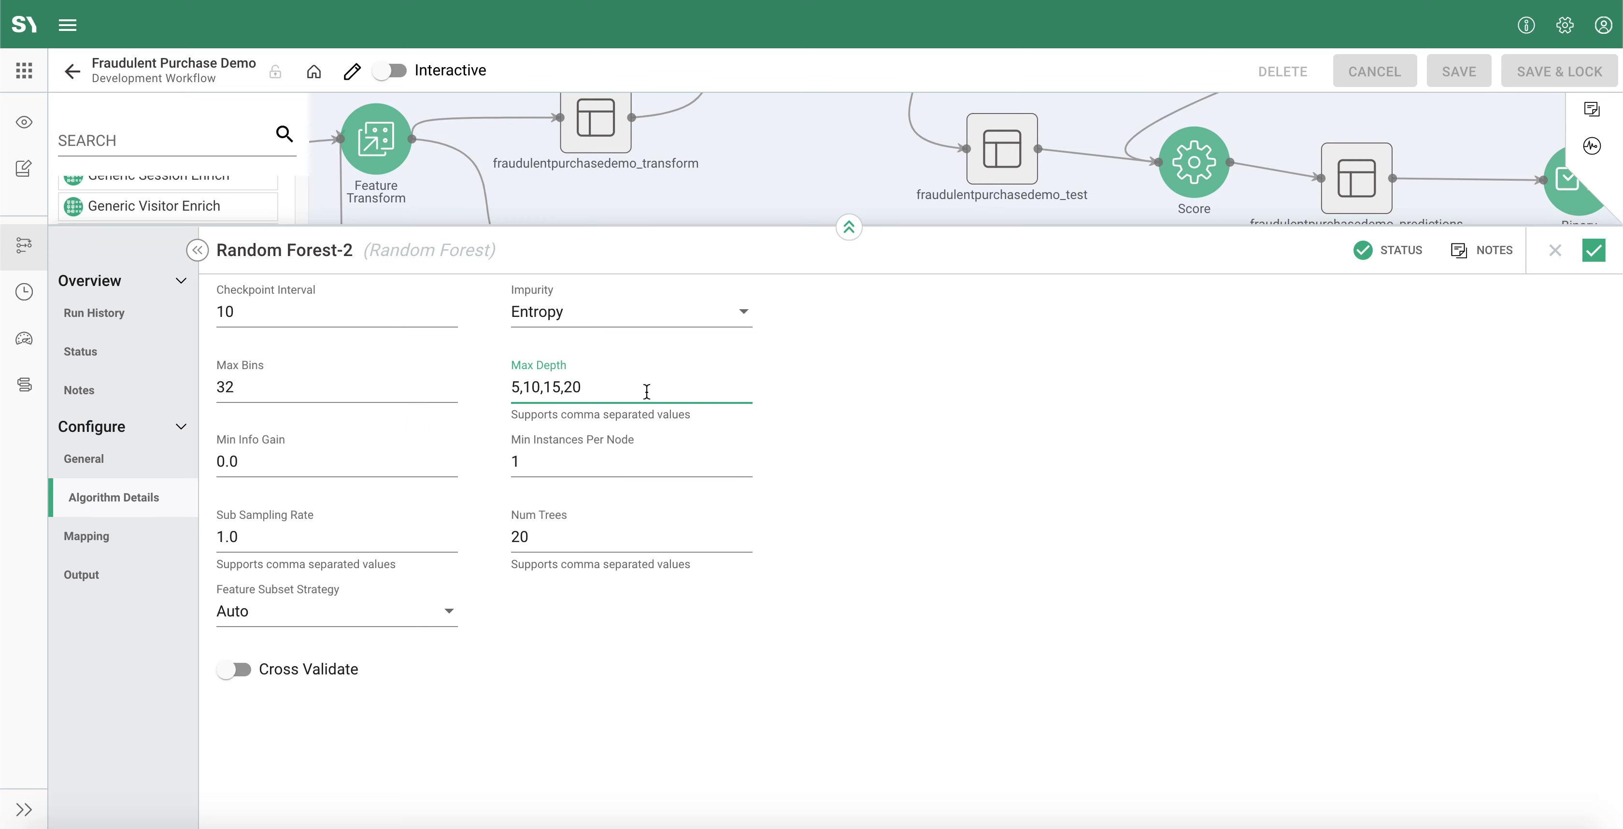
# Step: Add all input columns to the new Random Forest's mapping and enlarge the mapping view
pyautogui.click(94, 536)
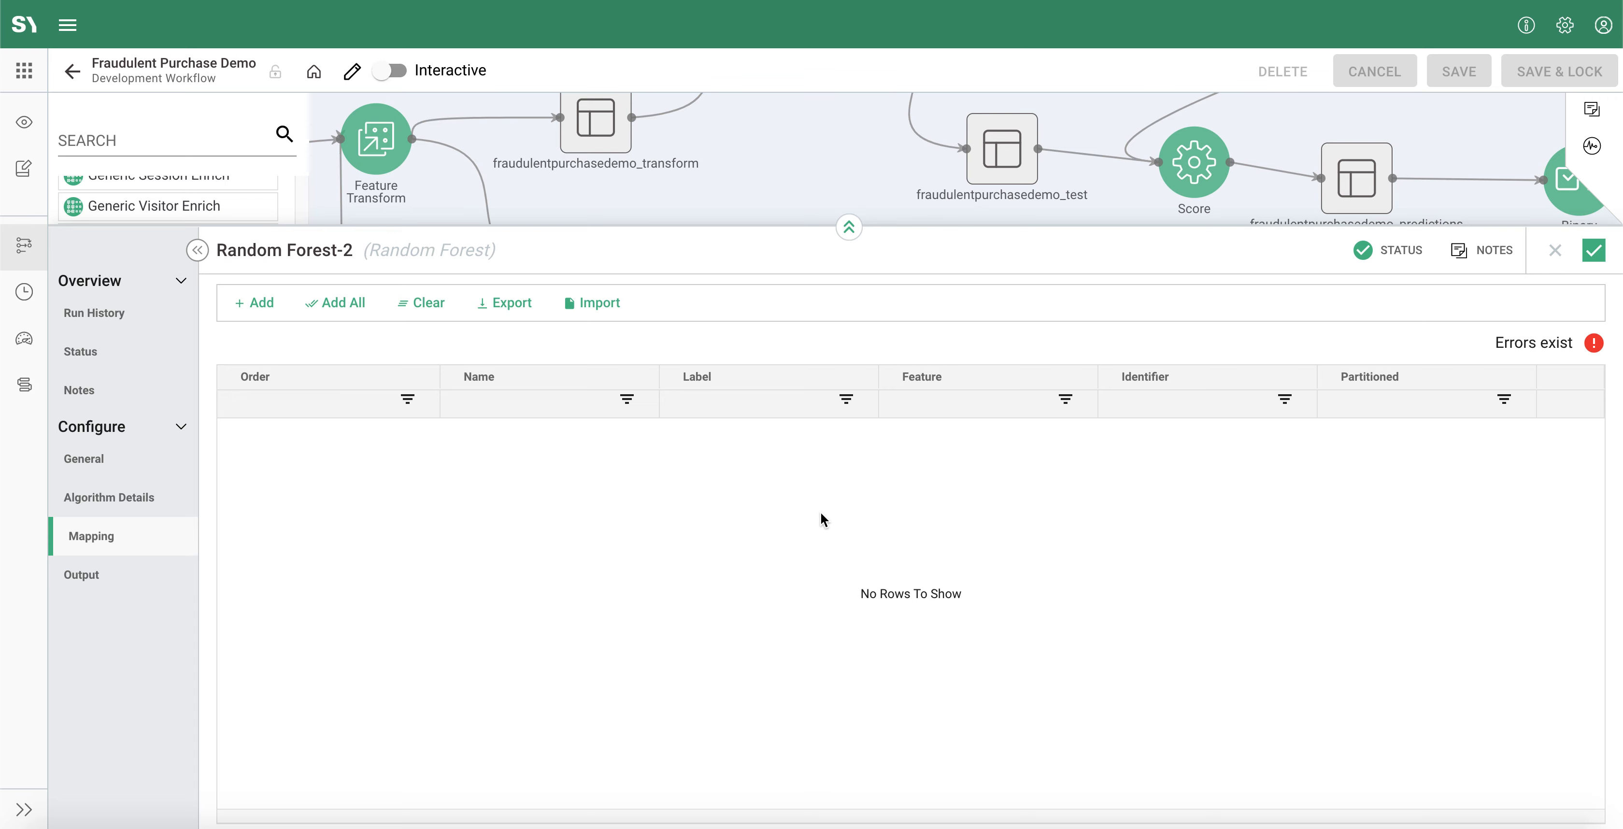
pyautogui.click(325, 301)
pyautogui.moveTo(480, 226); pyautogui.dragTo(492, 56)
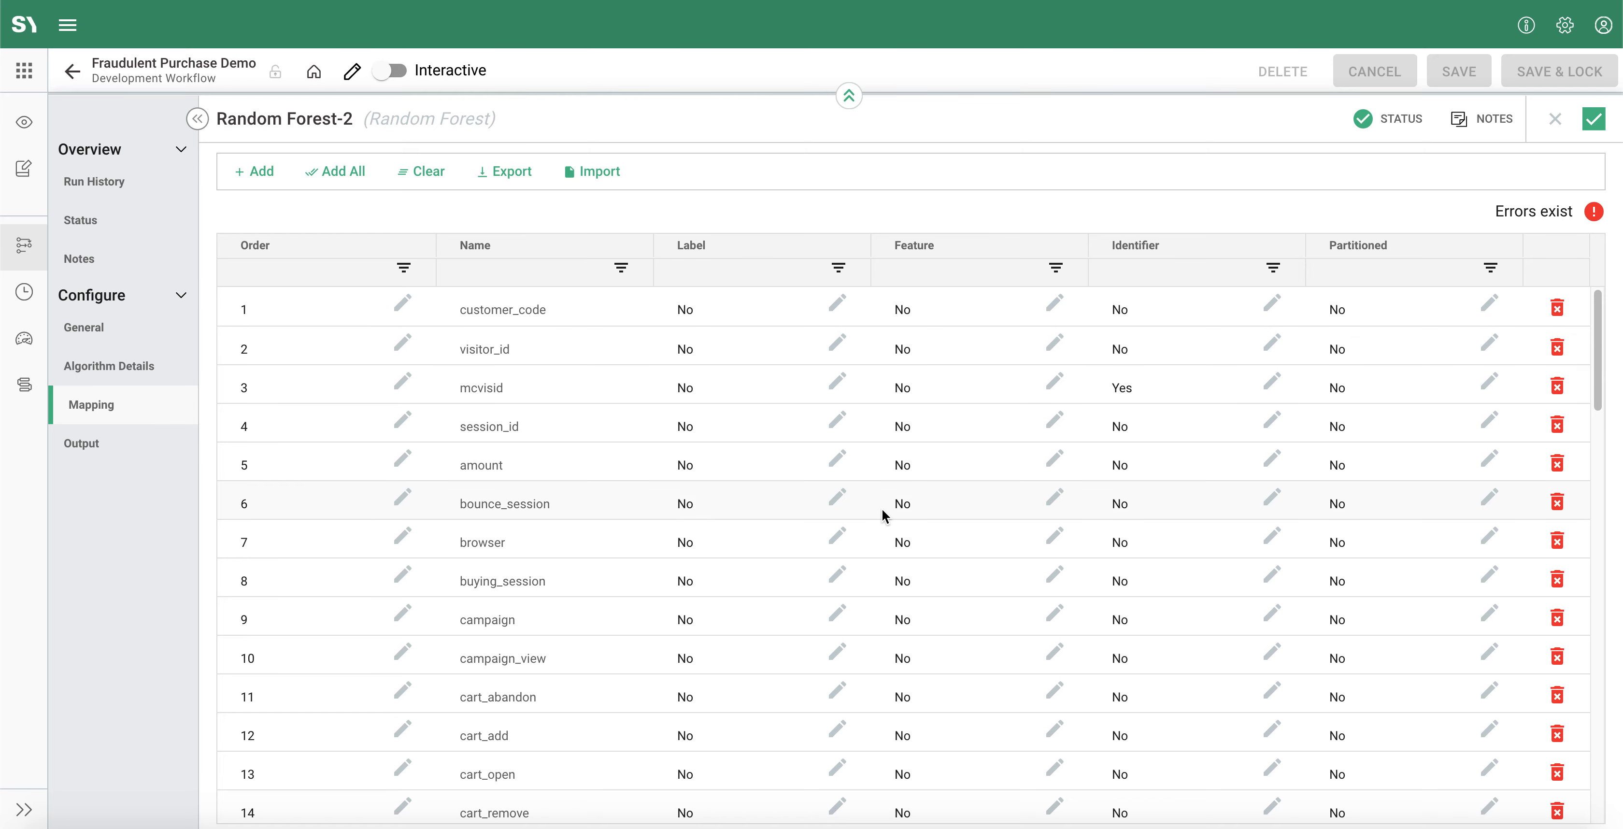
# Step: Set Label to Yes for the target column in the Random Forest's mapping
pyautogui.scroll(-1, 881, 507)
pyautogui.scroll(-10, 886, 509)
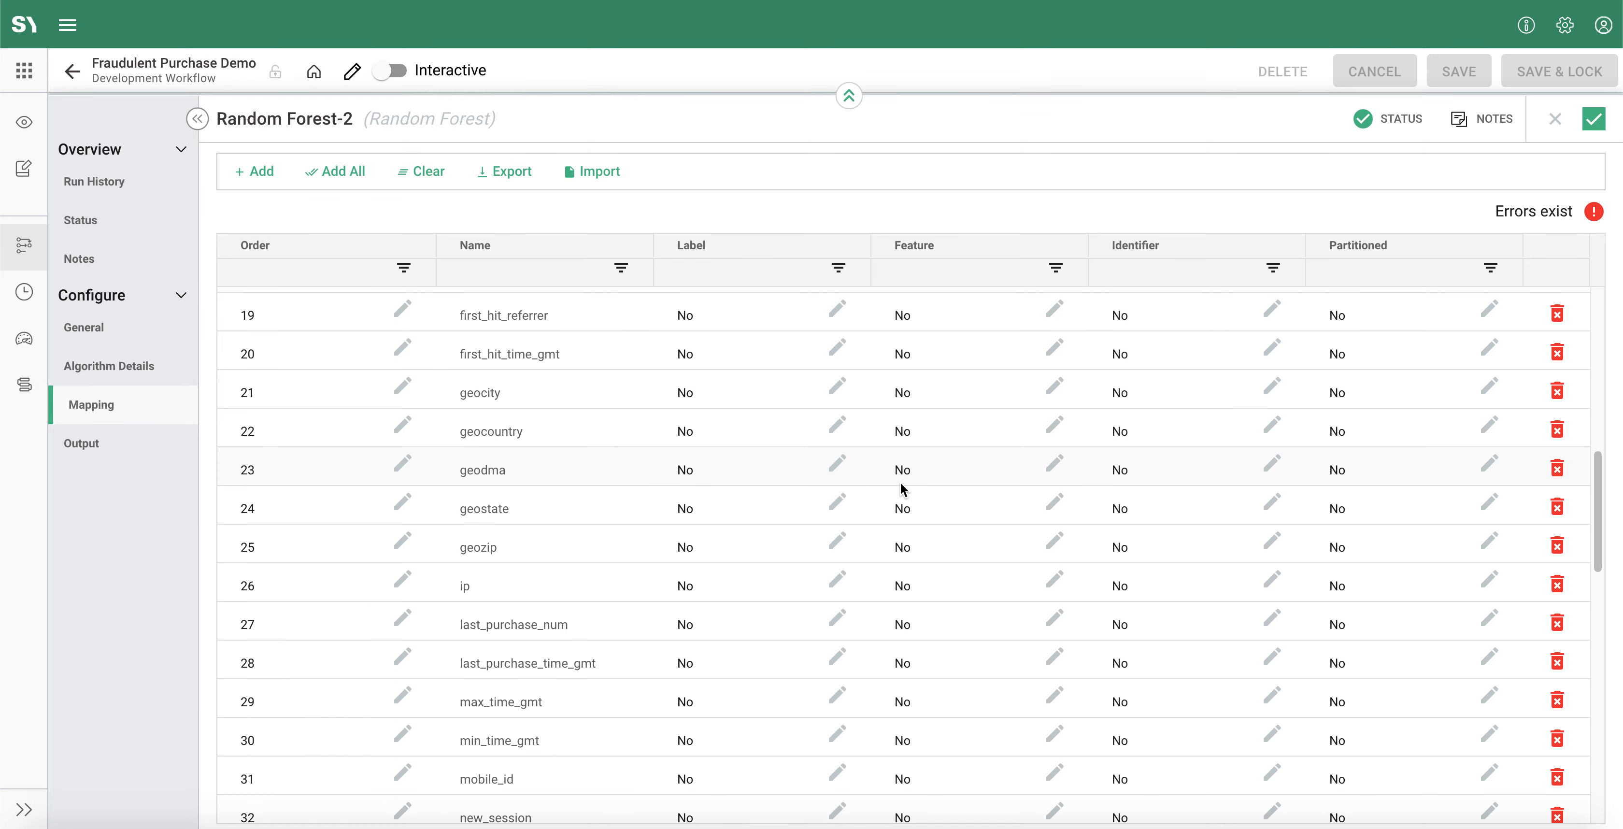
pyautogui.scroll(-2, 819, 469)
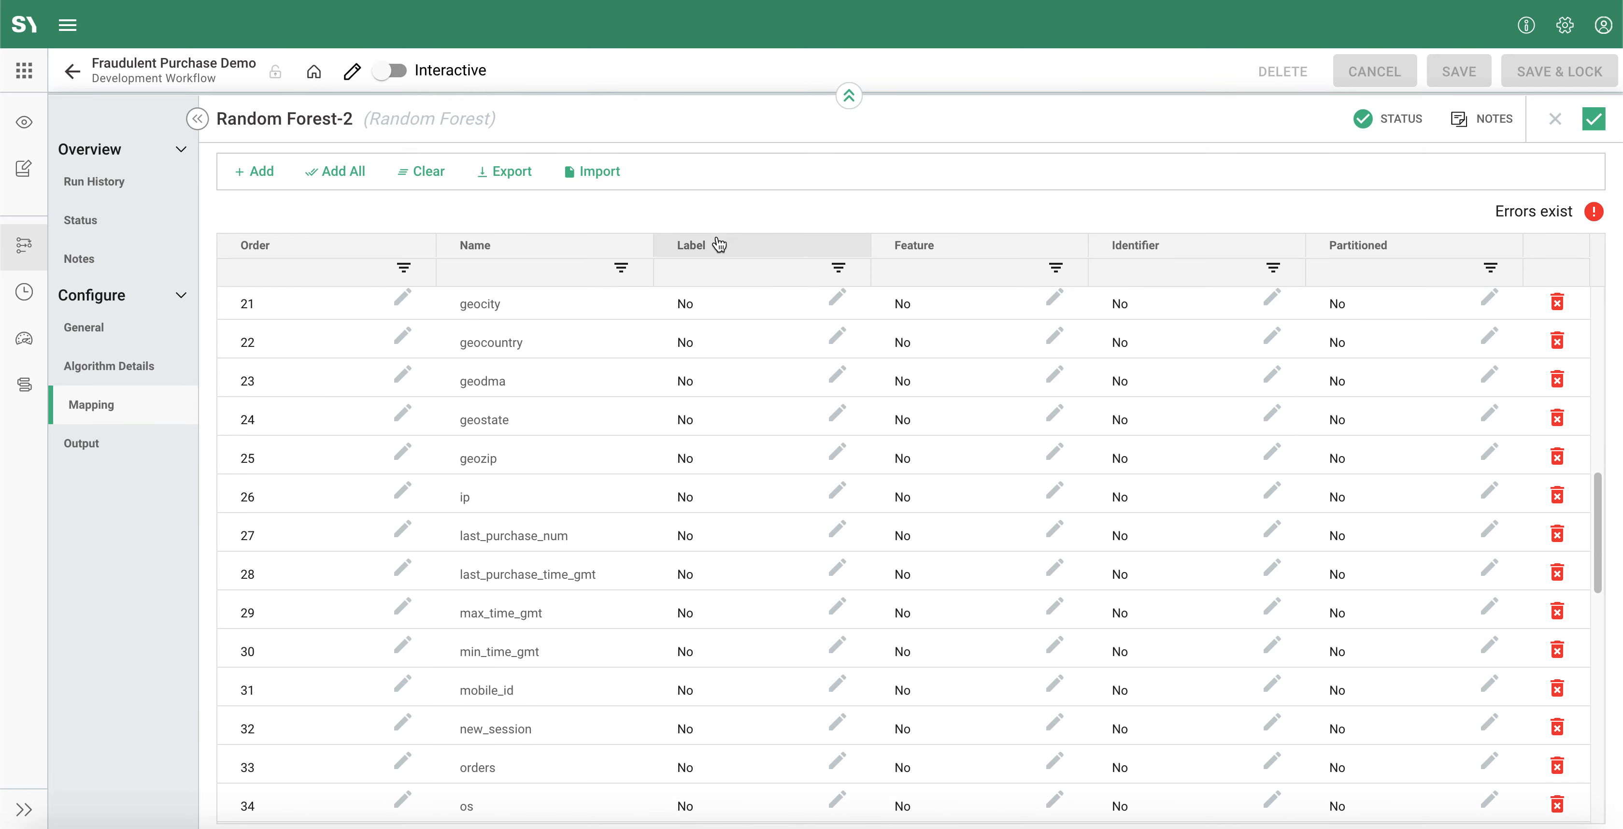
pyautogui.scroll(-15, 861, 561)
pyautogui.scroll(-2, 861, 561)
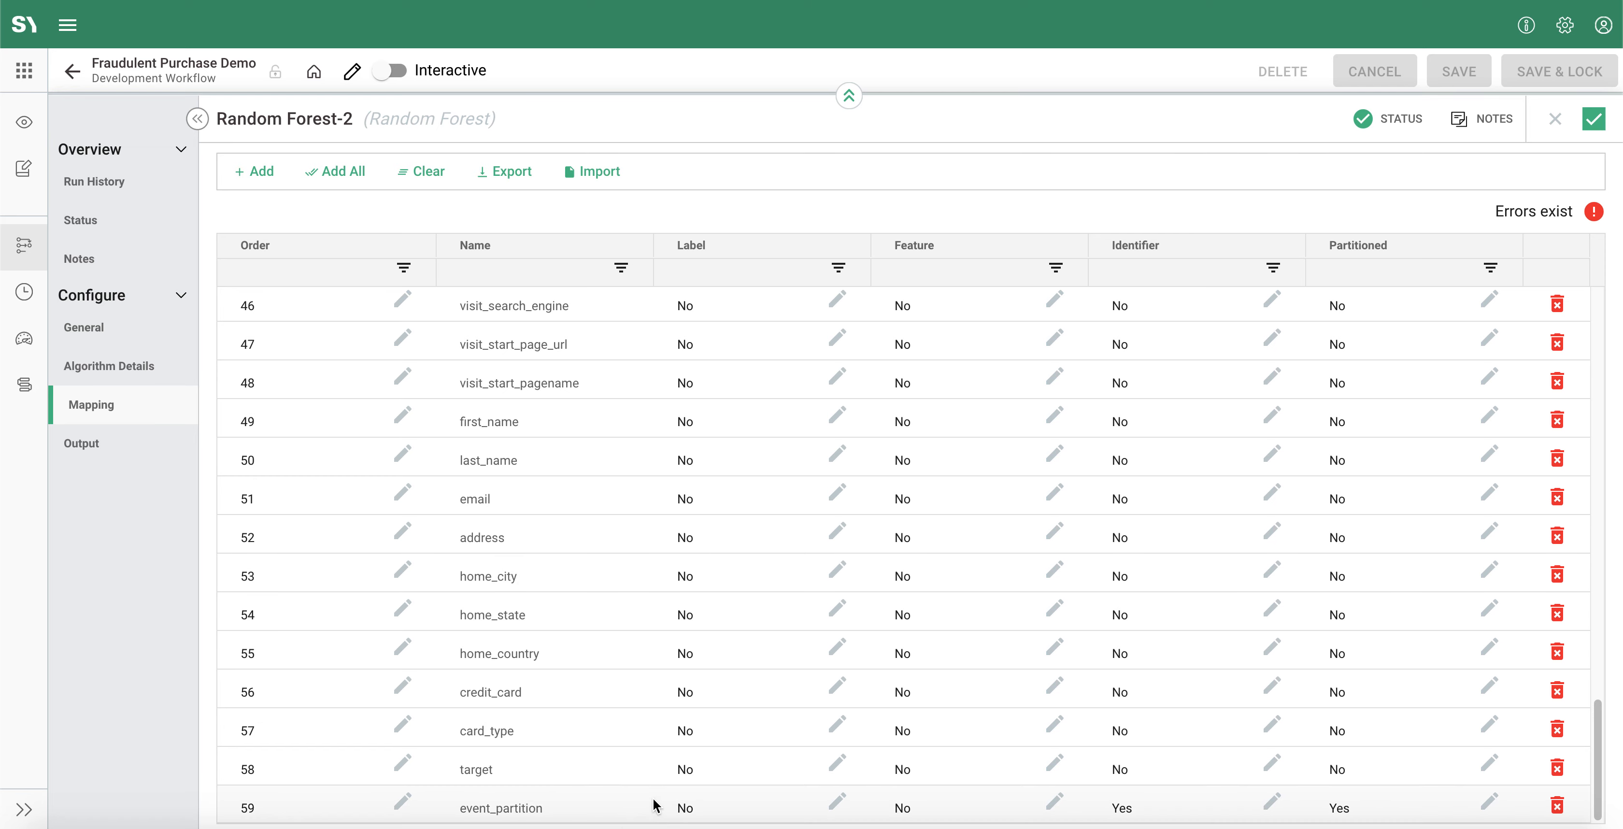
pyautogui.click(684, 775)
pyautogui.click(683, 775)
pyautogui.click(763, 768)
pyautogui.click(993, 105)
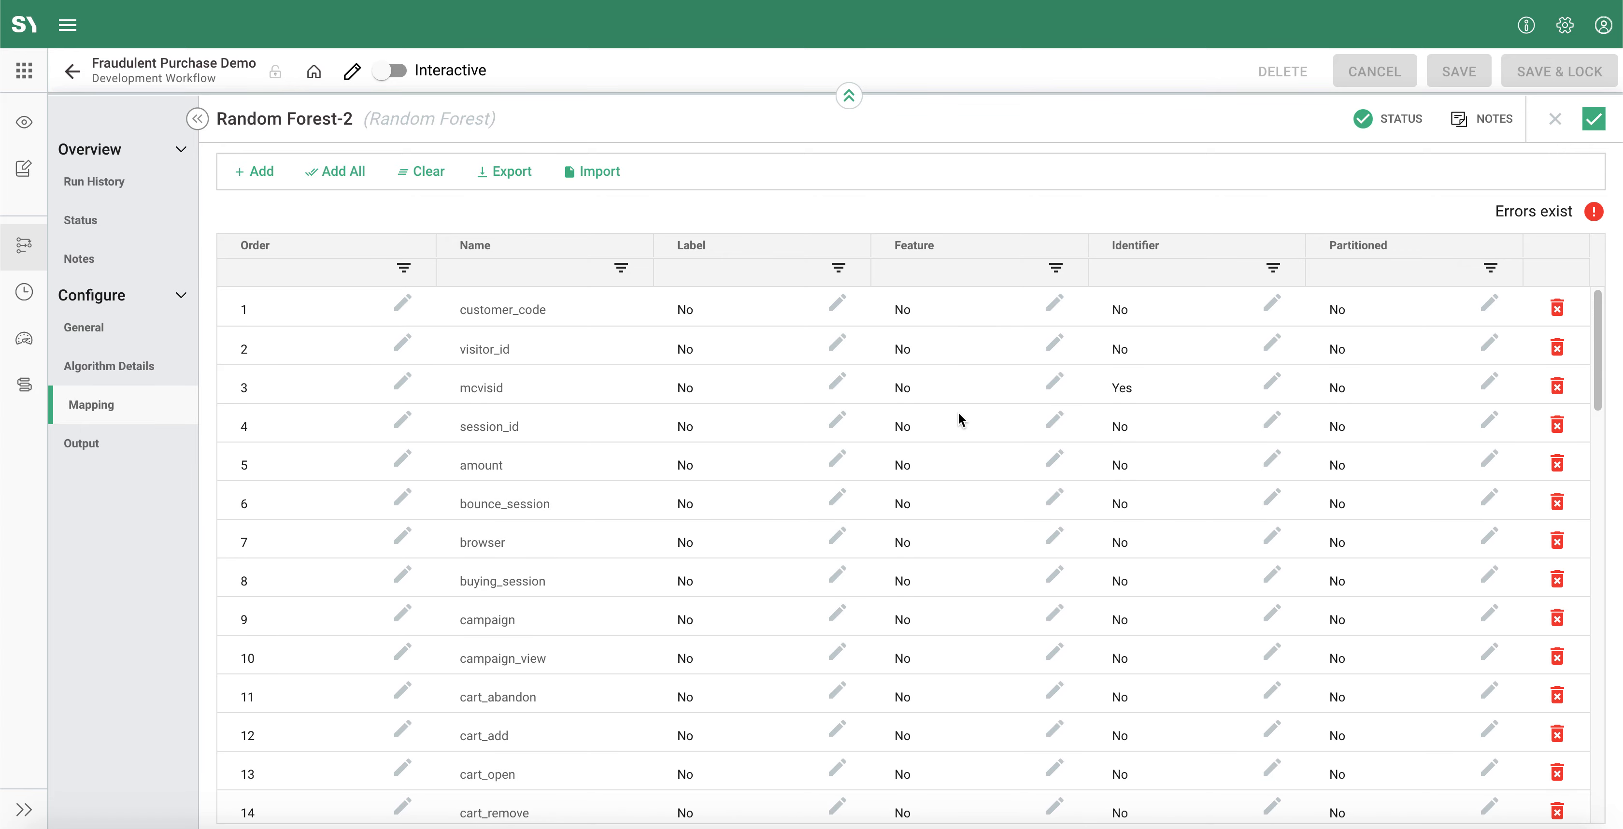
# Step: Review the Feature, Identifier and Partitioned settings of the mapped columns from customer_code through event_partition
pyautogui.scroll(-20, 983, 613)
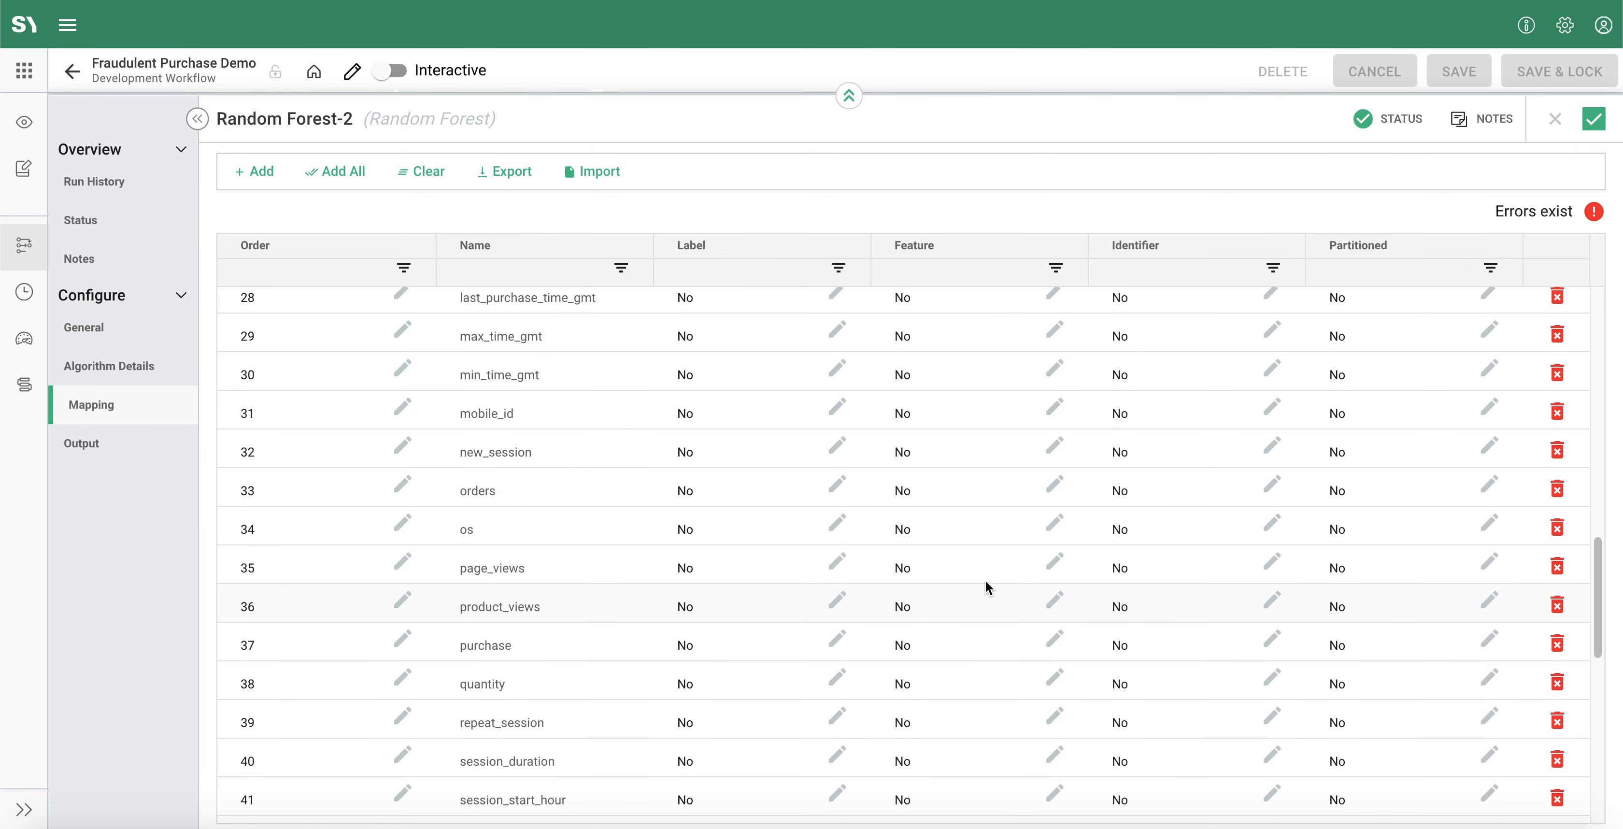
pyautogui.scroll(20, 985, 582)
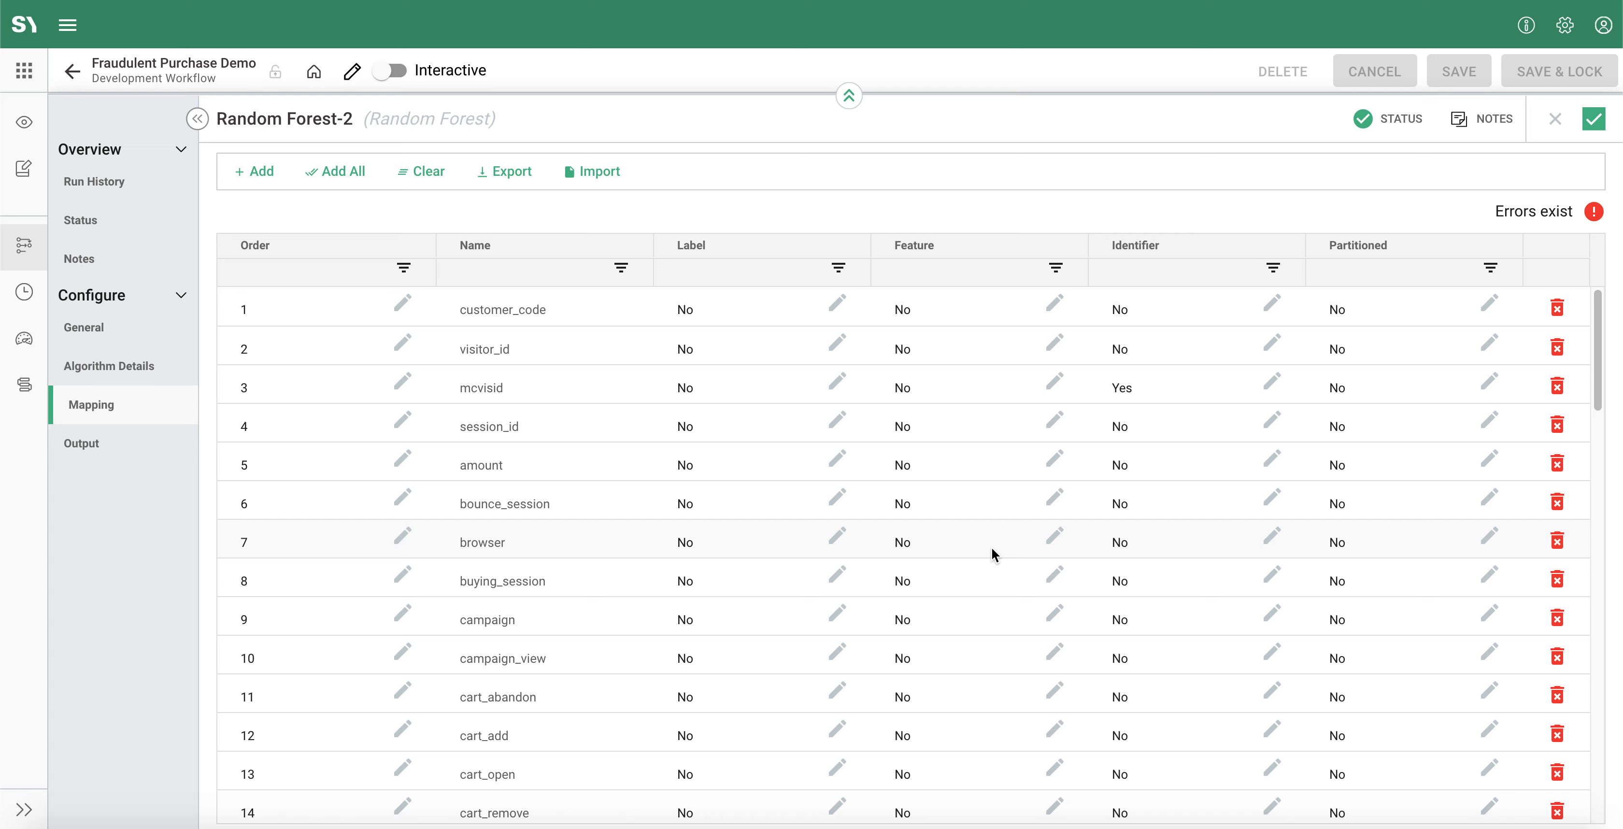
pyautogui.scroll(-1, 1197, 541)
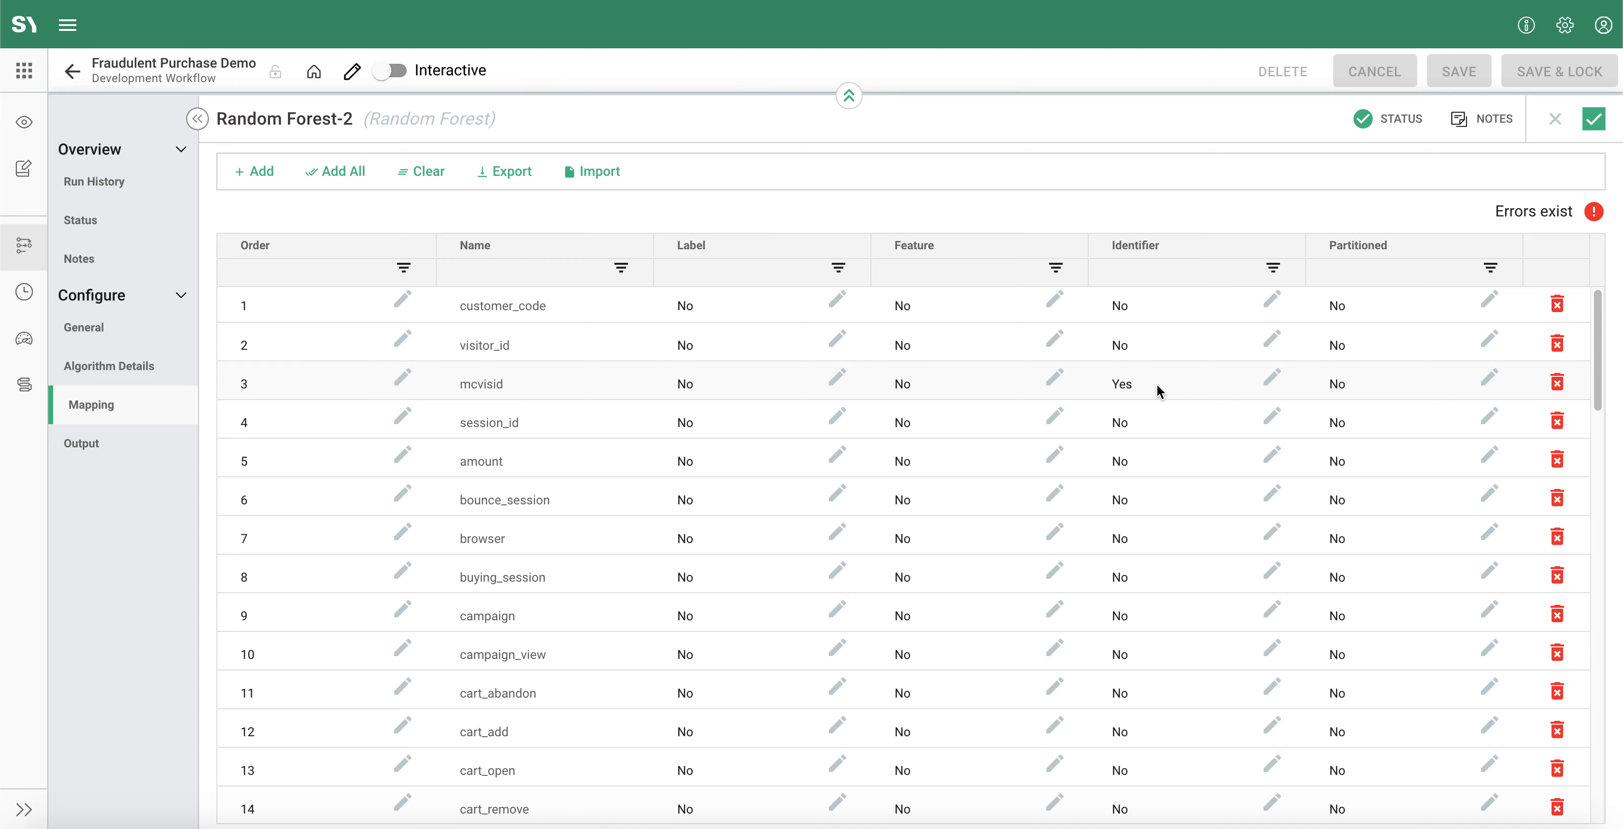
pyautogui.scroll(-15, 1156, 385)
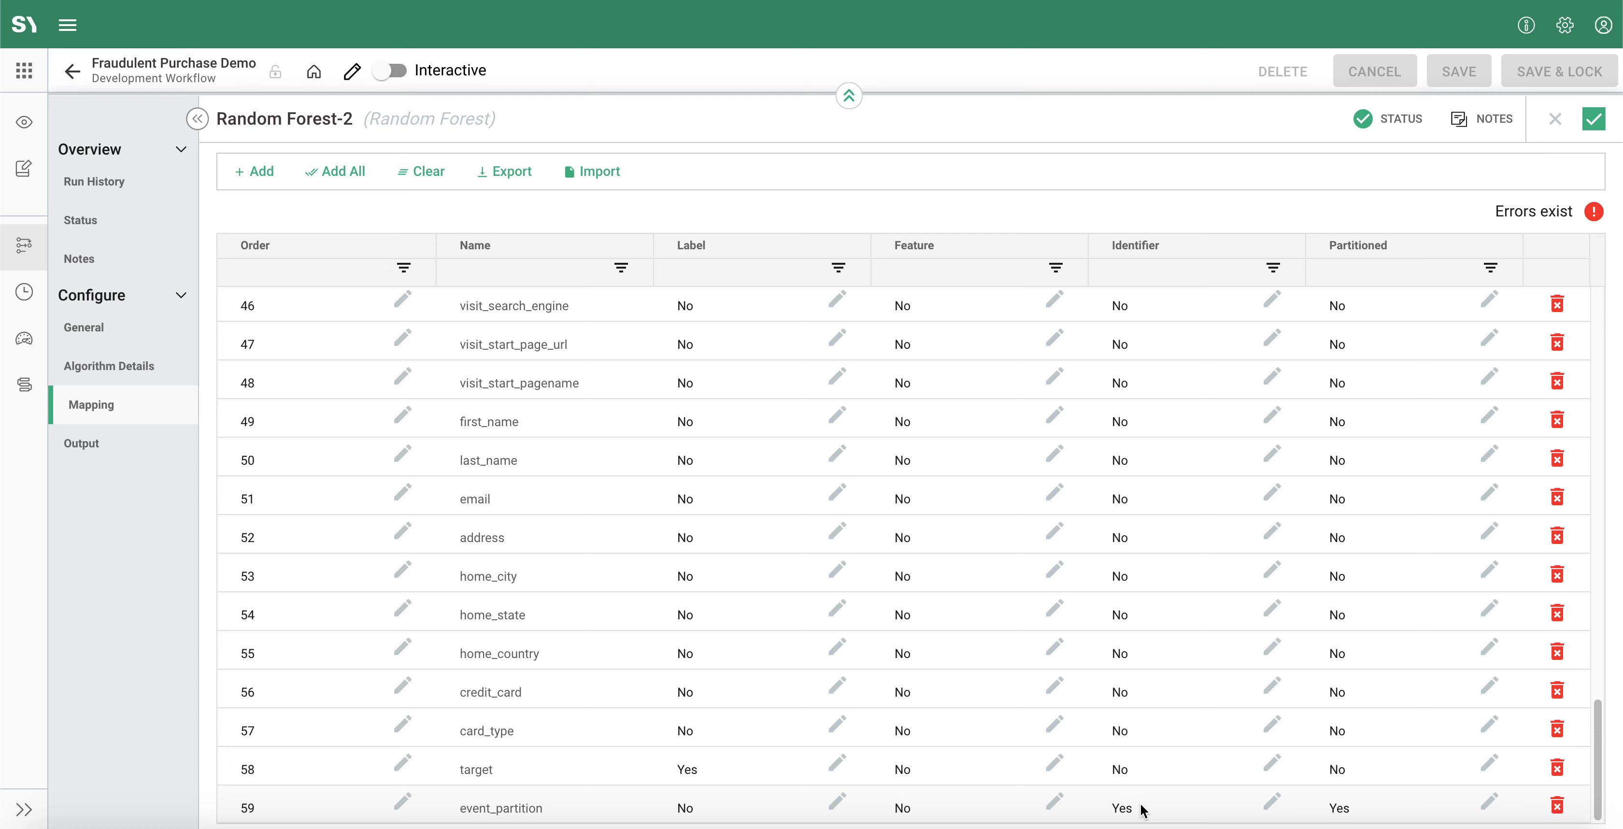
# Step: Check the Random Forest's output datasets, model output and algorithm details, and accept its configuration
pyautogui.click(132, 448)
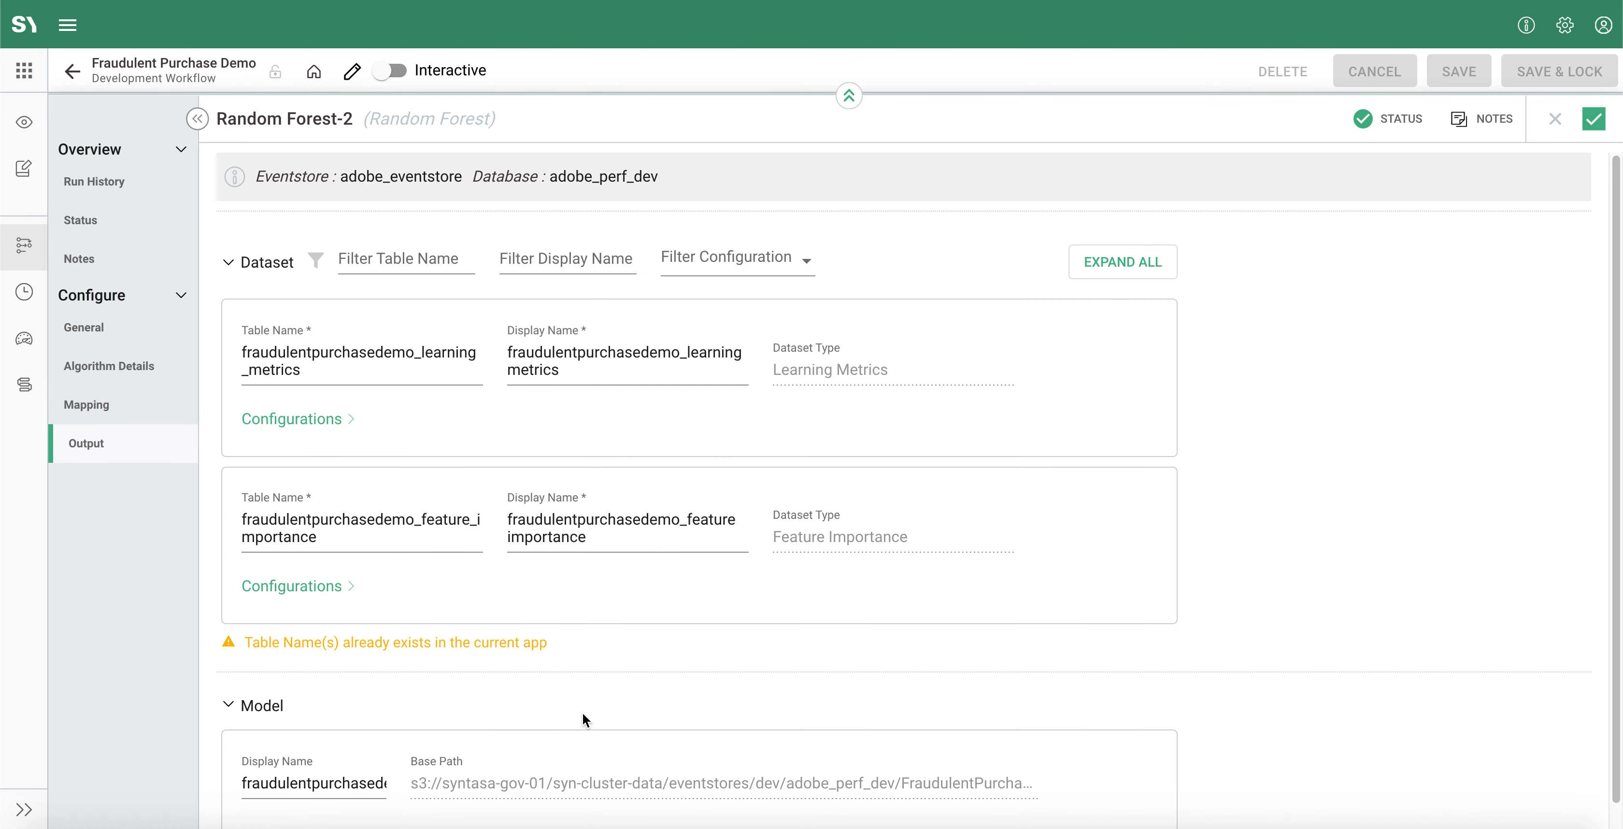
pyautogui.scroll(-1, 583, 710)
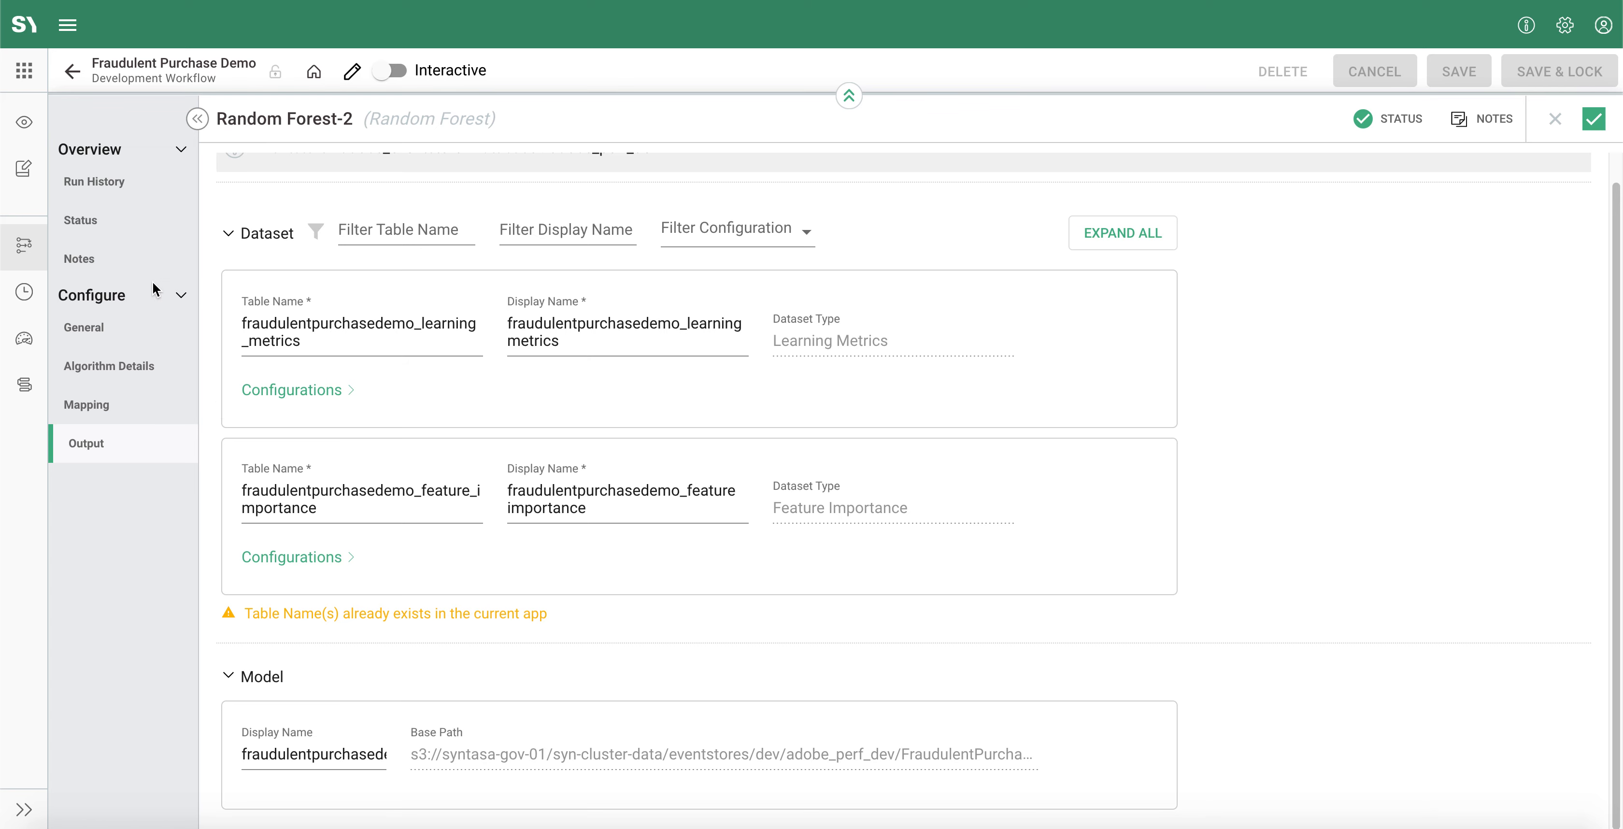
pyautogui.scroll(1, 485, 526)
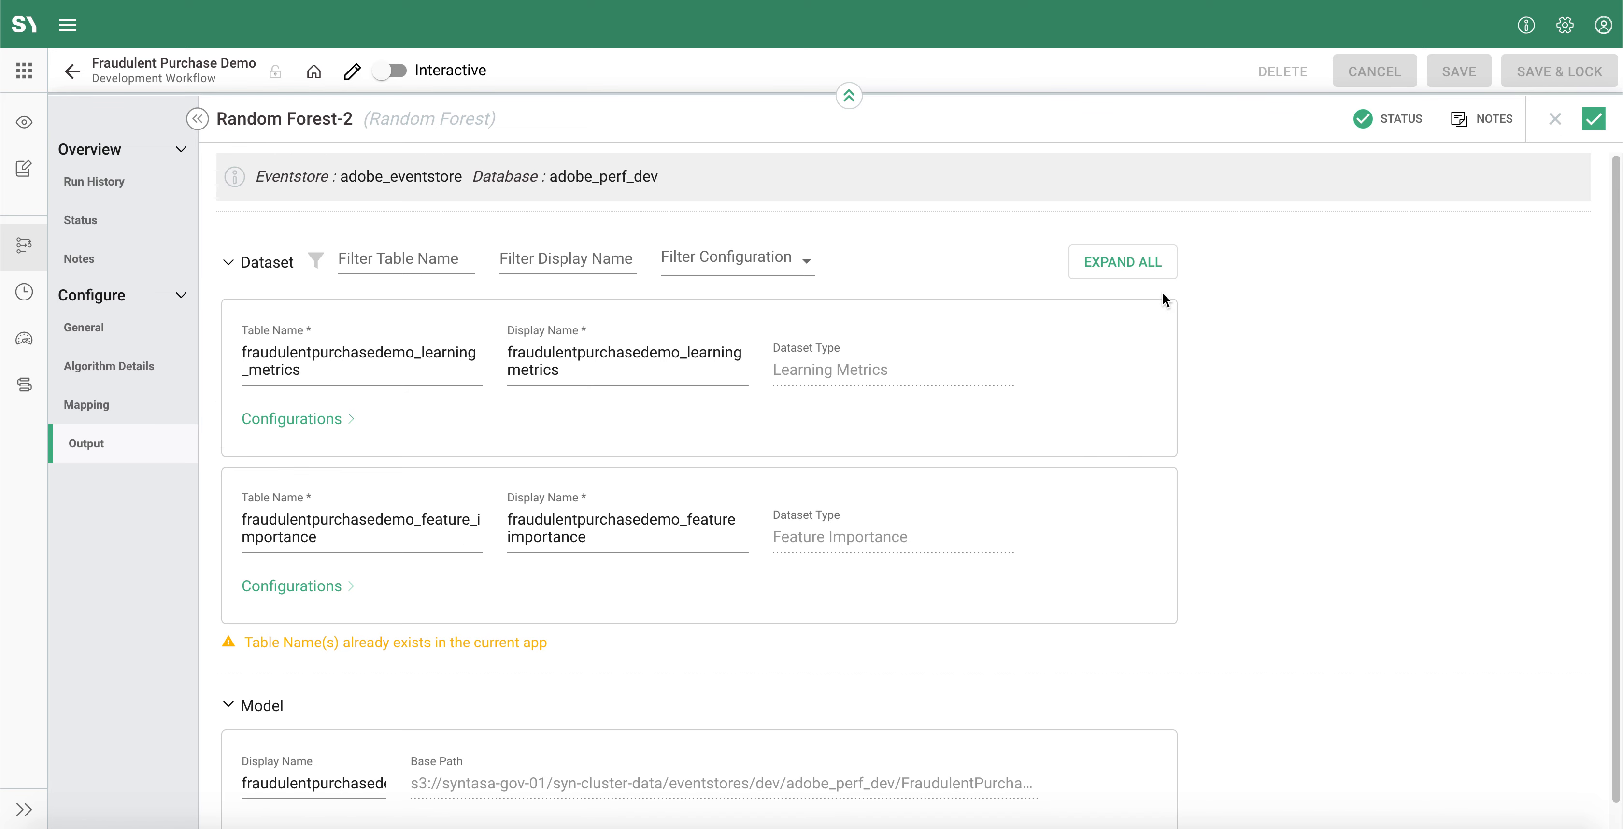
pyautogui.click(153, 374)
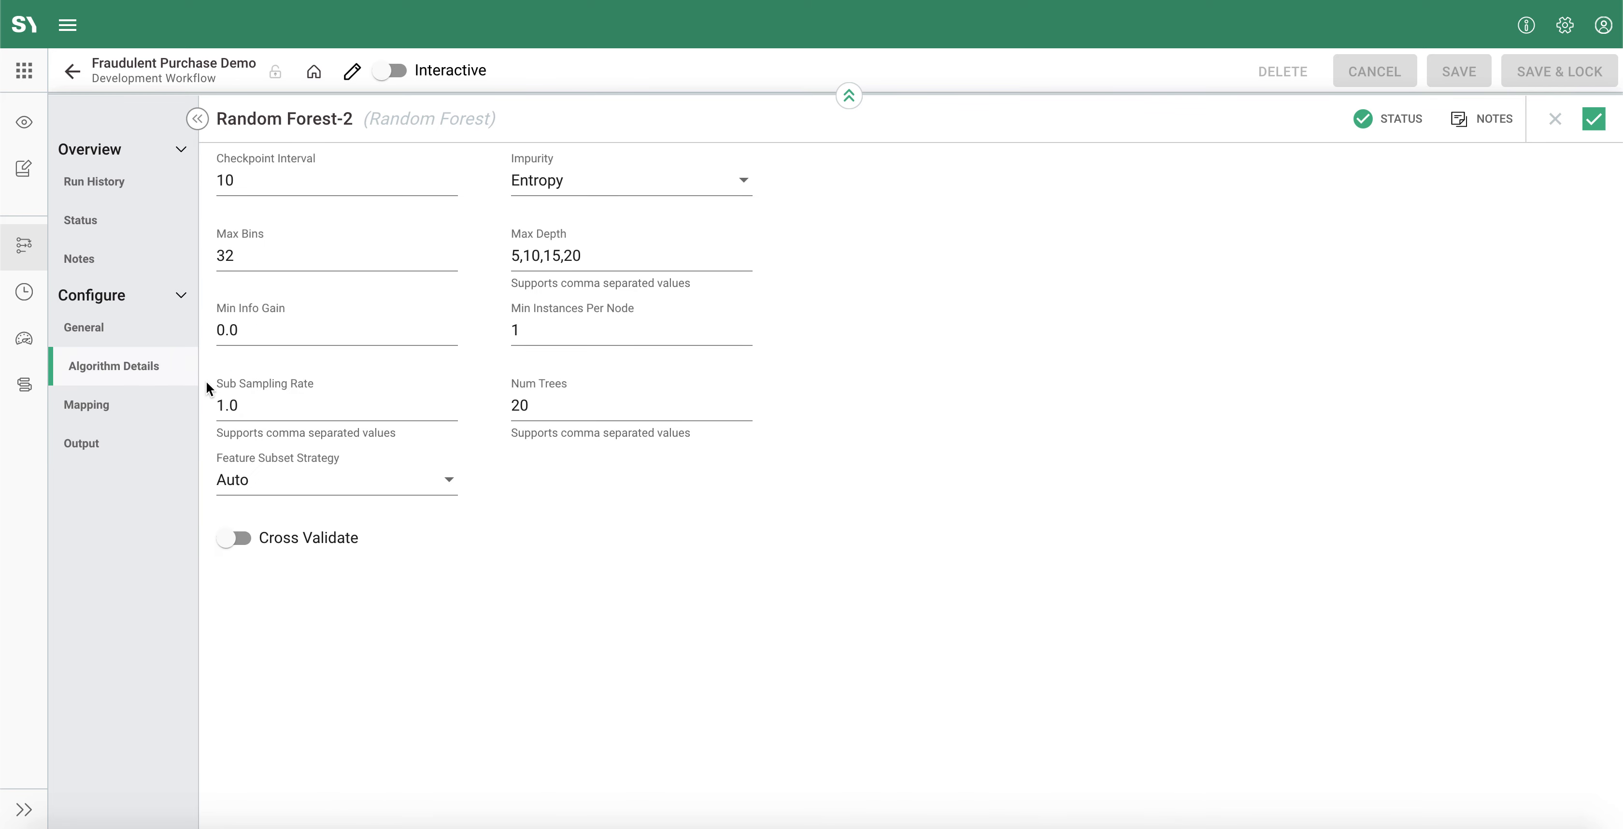
pyautogui.click(1593, 119)
# Step: View the details of the fraudulentpurchasedemo_model produced by the upper workflow's Random Forest, and close them
pyautogui.moveTo(1388, 566); pyautogui.dragTo(1210, 779)
pyautogui.moveTo(1287, 290); pyautogui.dragTo(1257, 423)
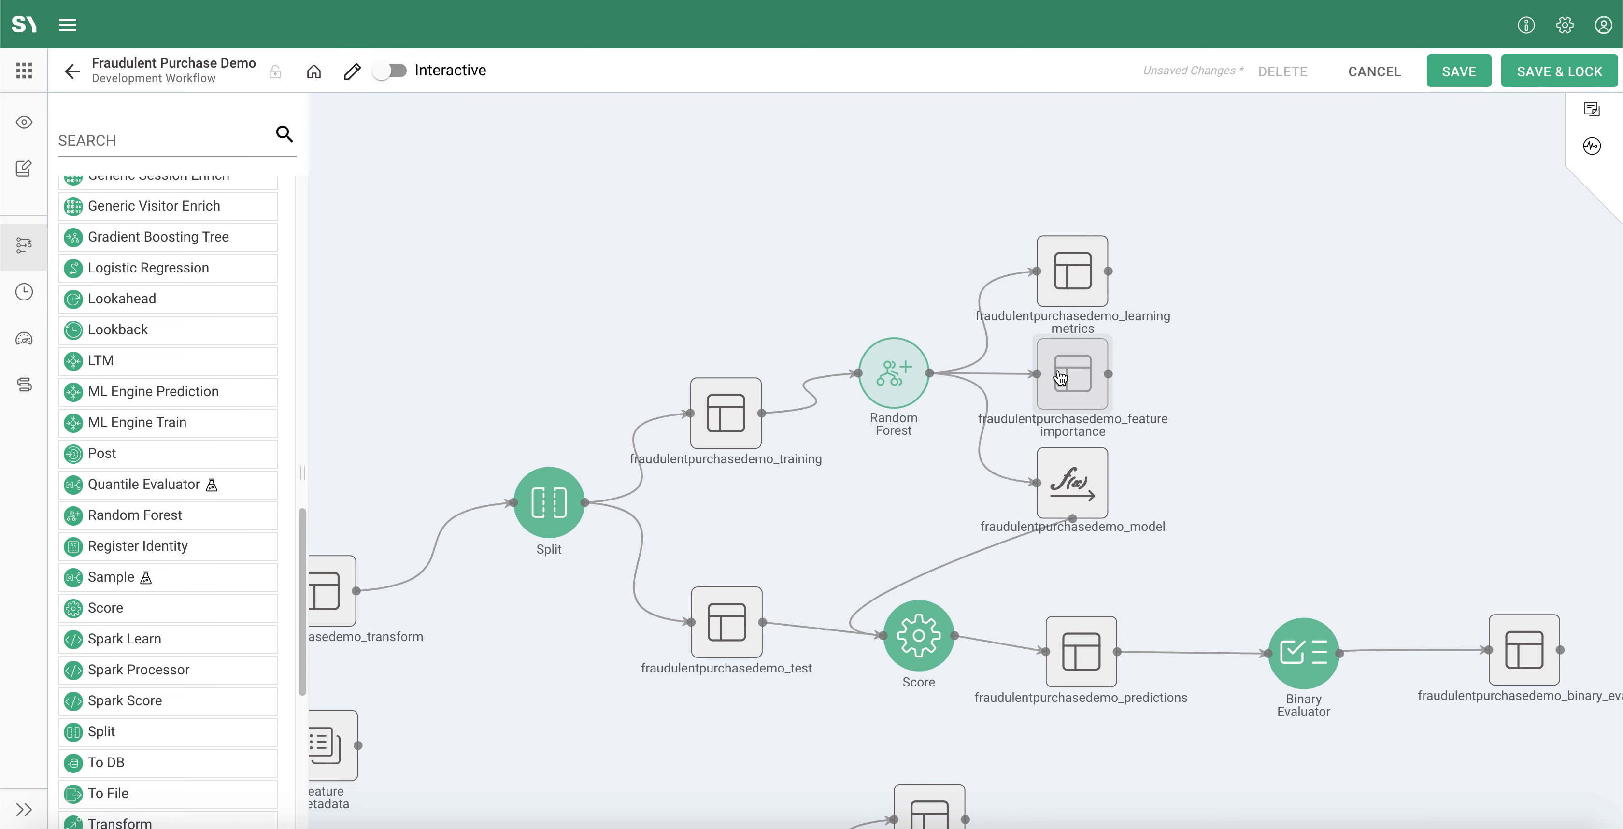
pyautogui.click(1071, 501)
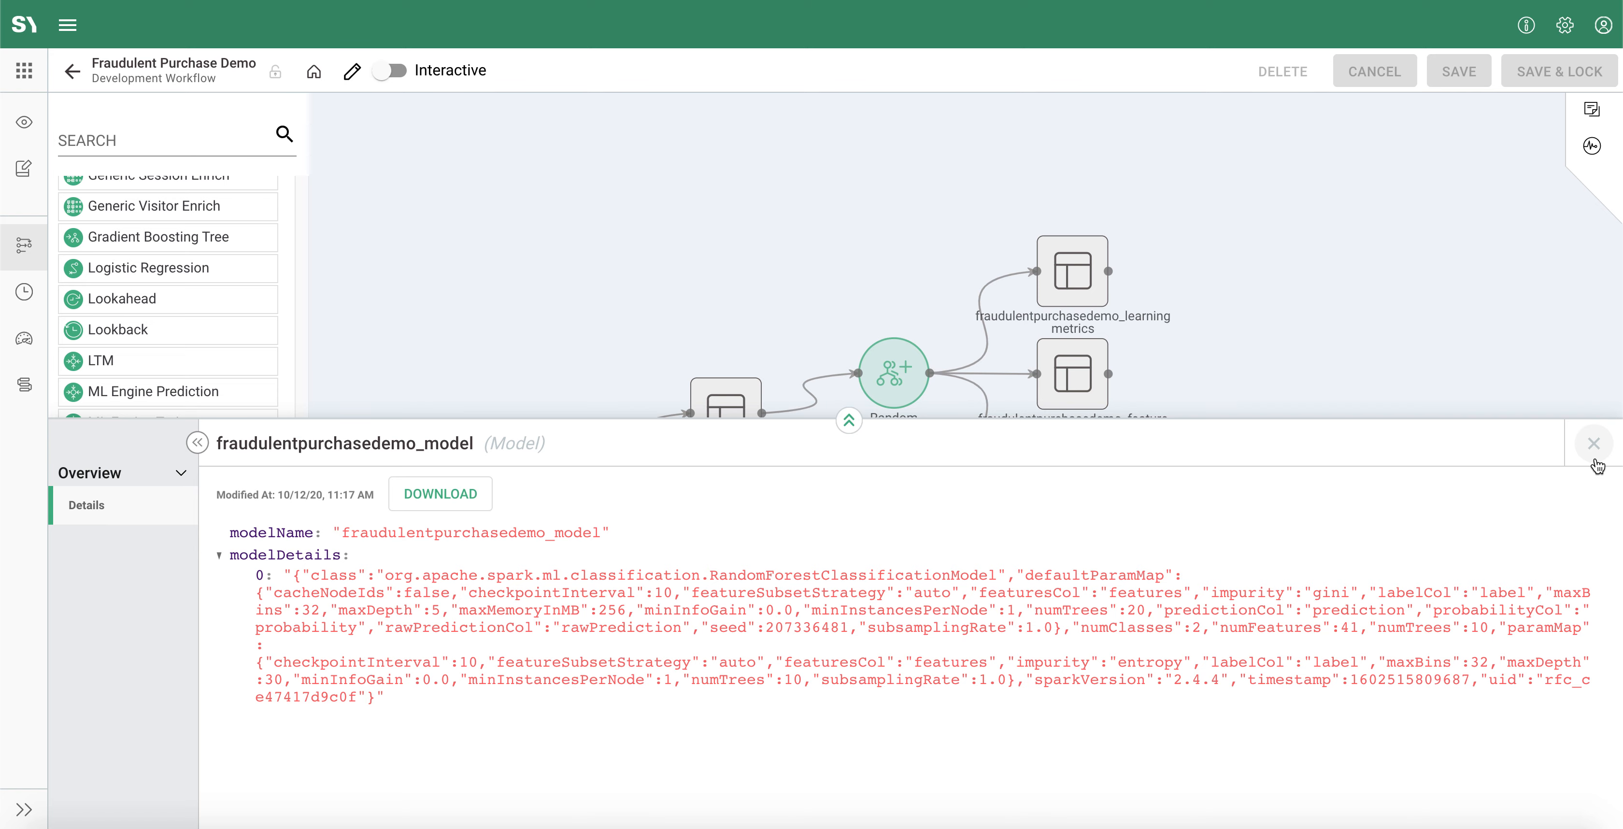
pyautogui.click(1593, 443)
# Step: Preview the upper workflow's feature importance dataset and close the preview
pyautogui.click(1030, 374)
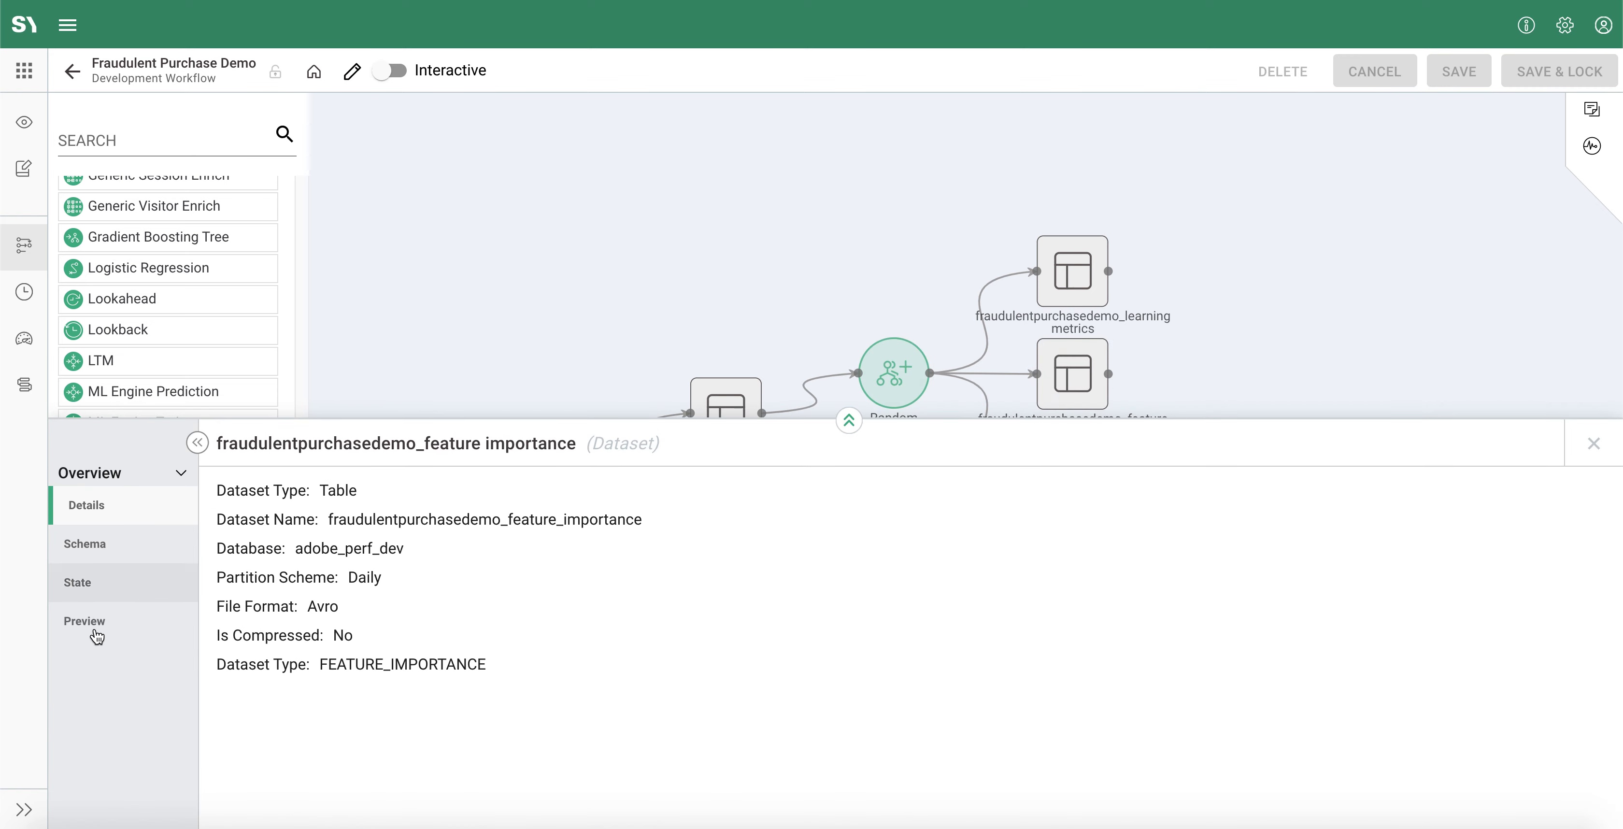
pyautogui.click(89, 620)
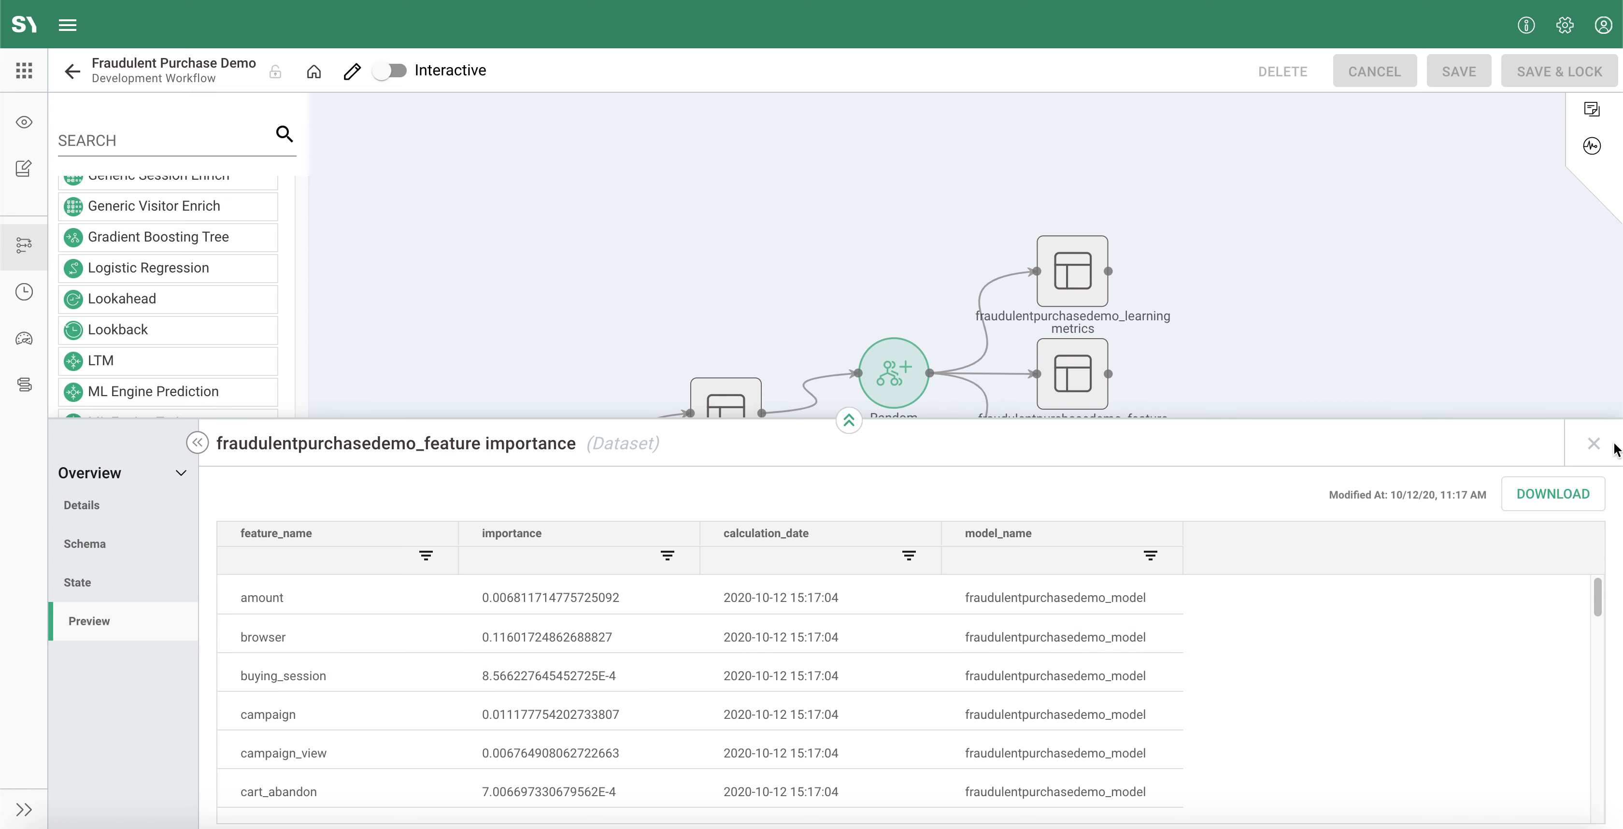
pyautogui.click(1594, 444)
# Step: Preview the upper workflow's learning metrics dataset, widening the model_params and best_model_params columns to read them, and close the preview
pyautogui.click(1070, 271)
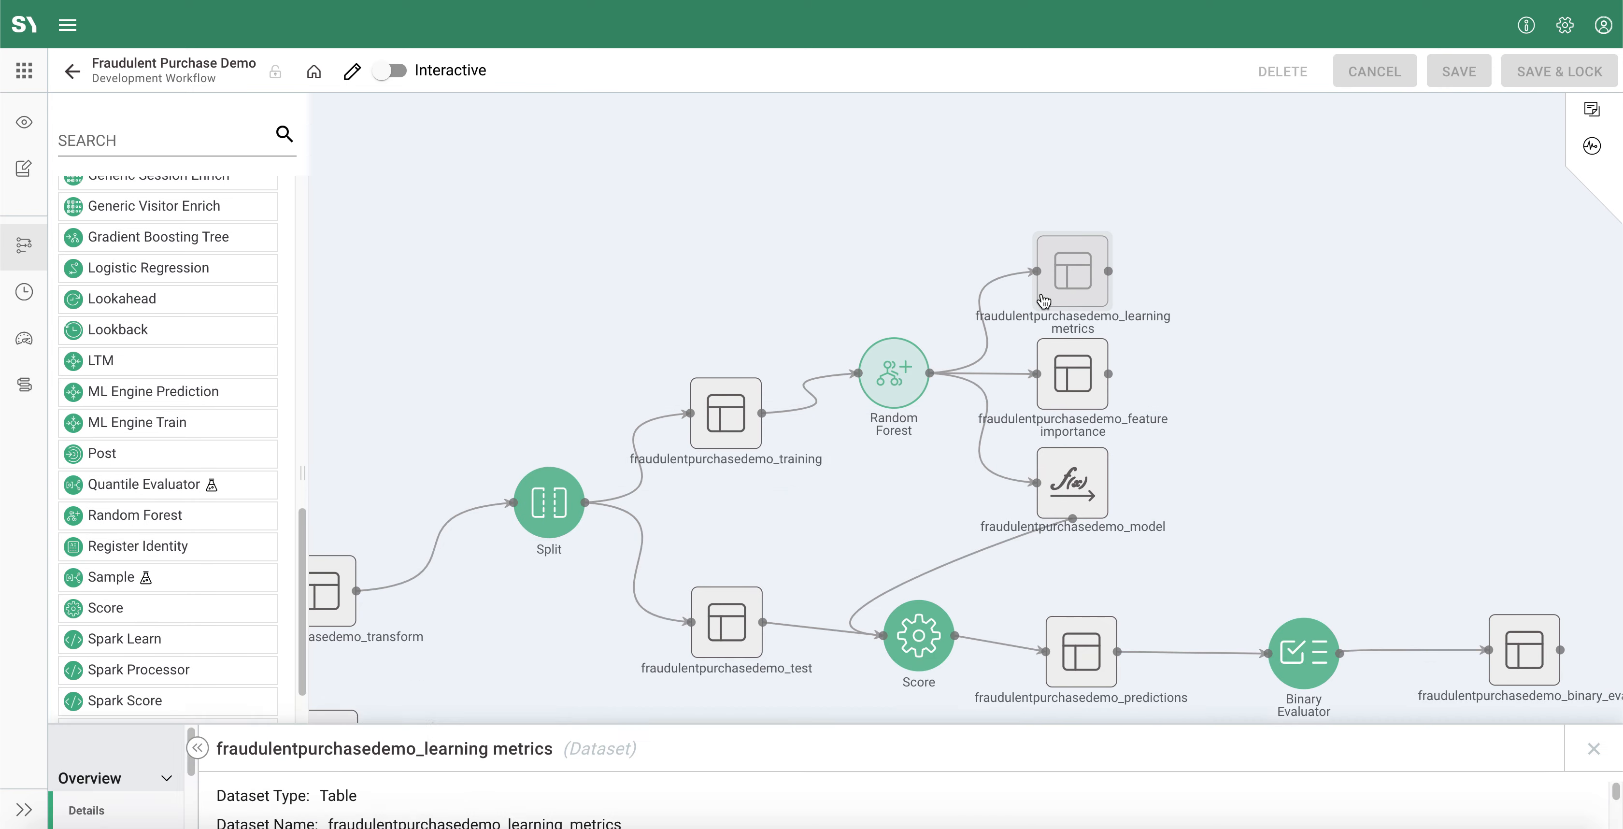
pyautogui.click(107, 623)
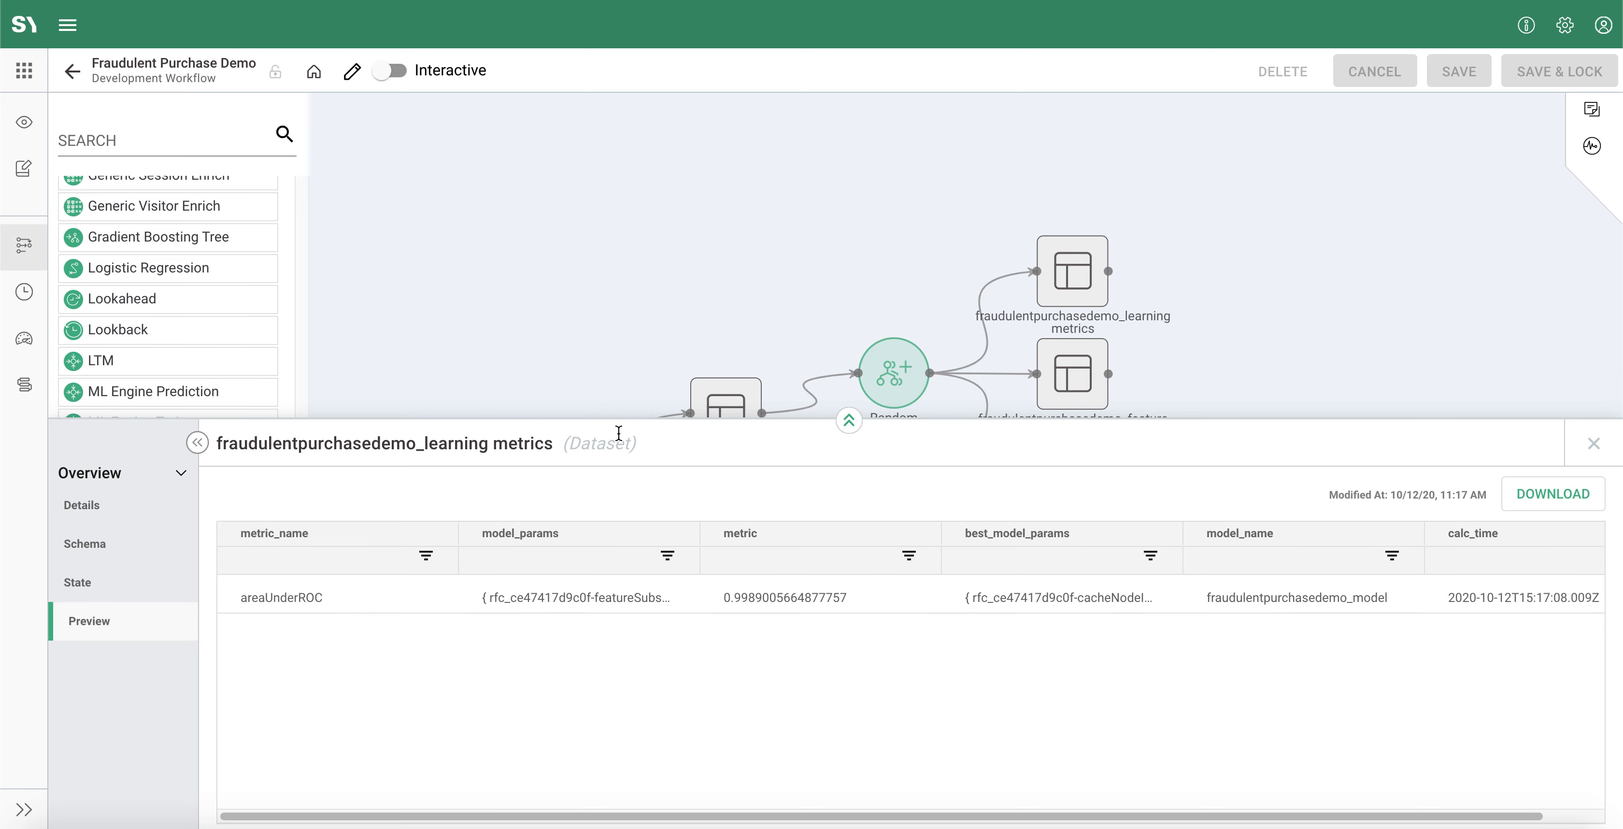
pyautogui.moveTo(619, 422); pyautogui.dragTo(677, 238)
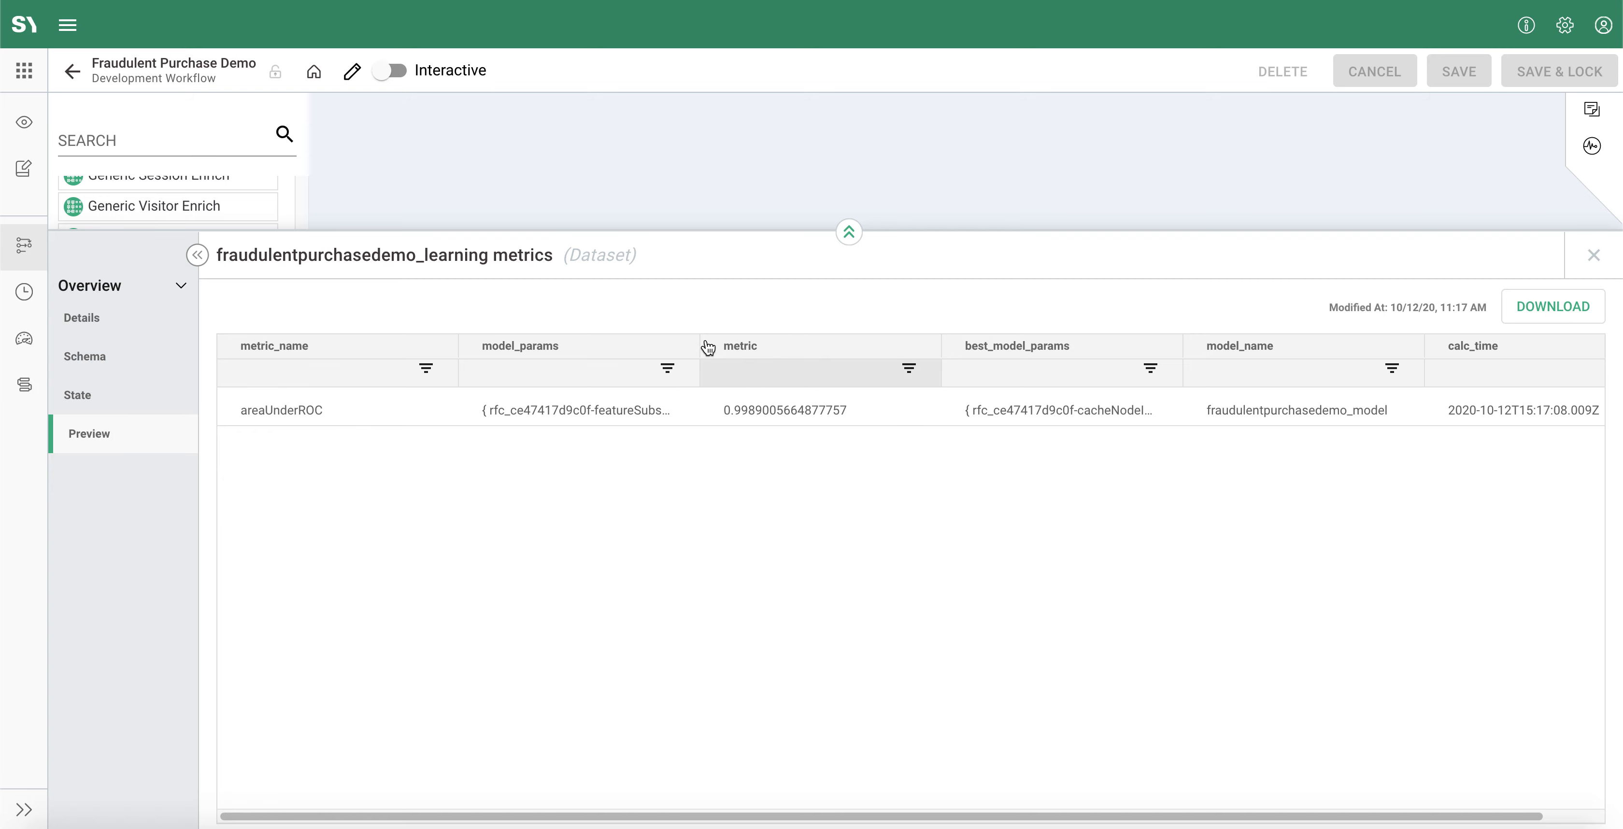
pyautogui.moveTo(699, 346); pyautogui.dragTo(905, 351)
pyautogui.moveTo(1081, 386); pyautogui.dragTo(1258, 409)
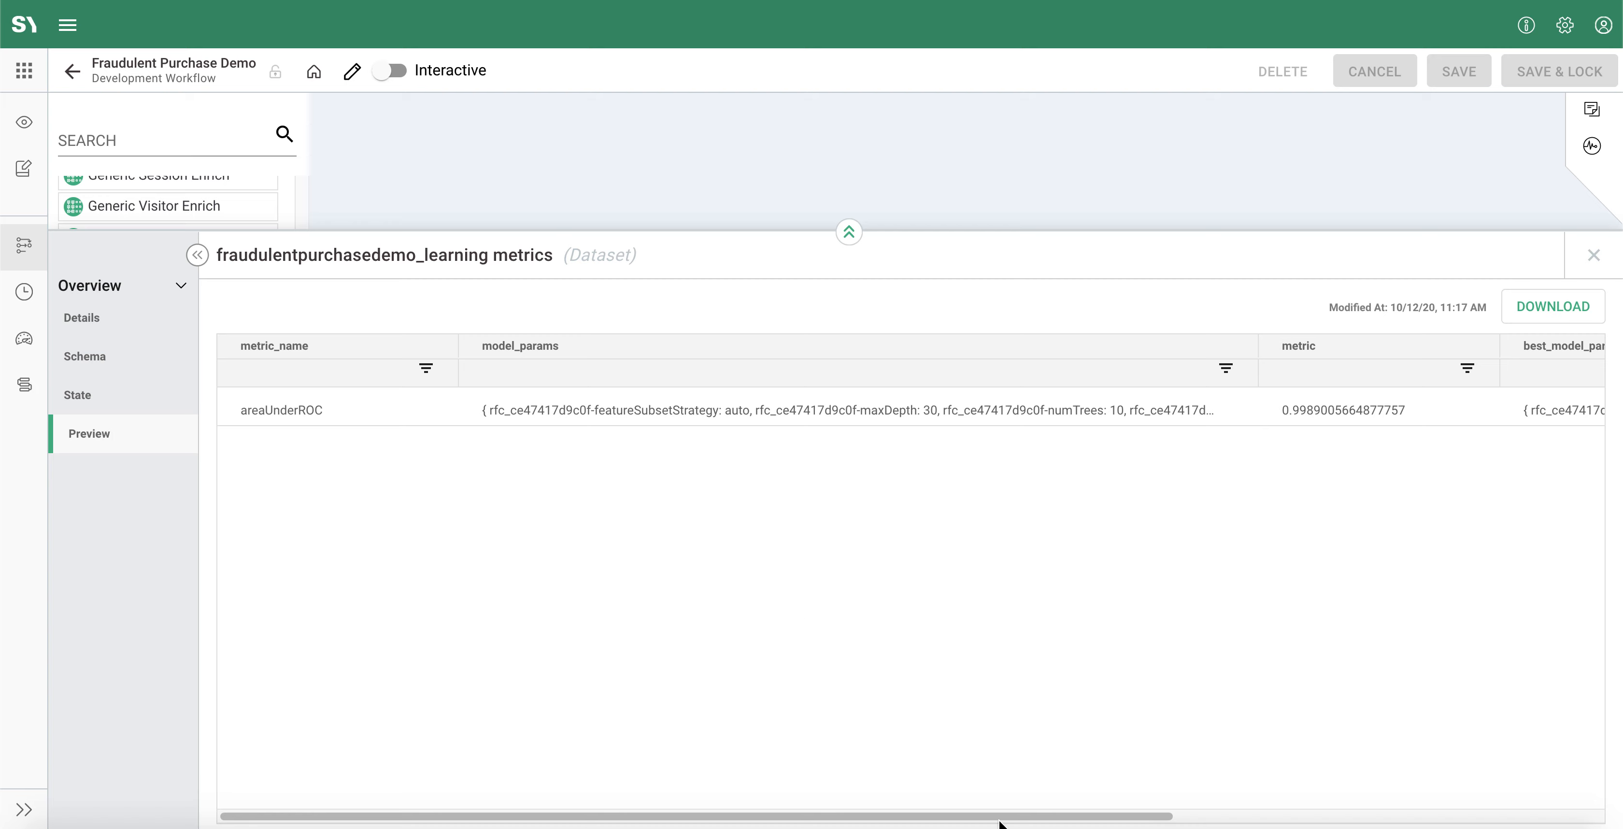
pyautogui.moveTo(1033, 820); pyautogui.dragTo(1039, 820)
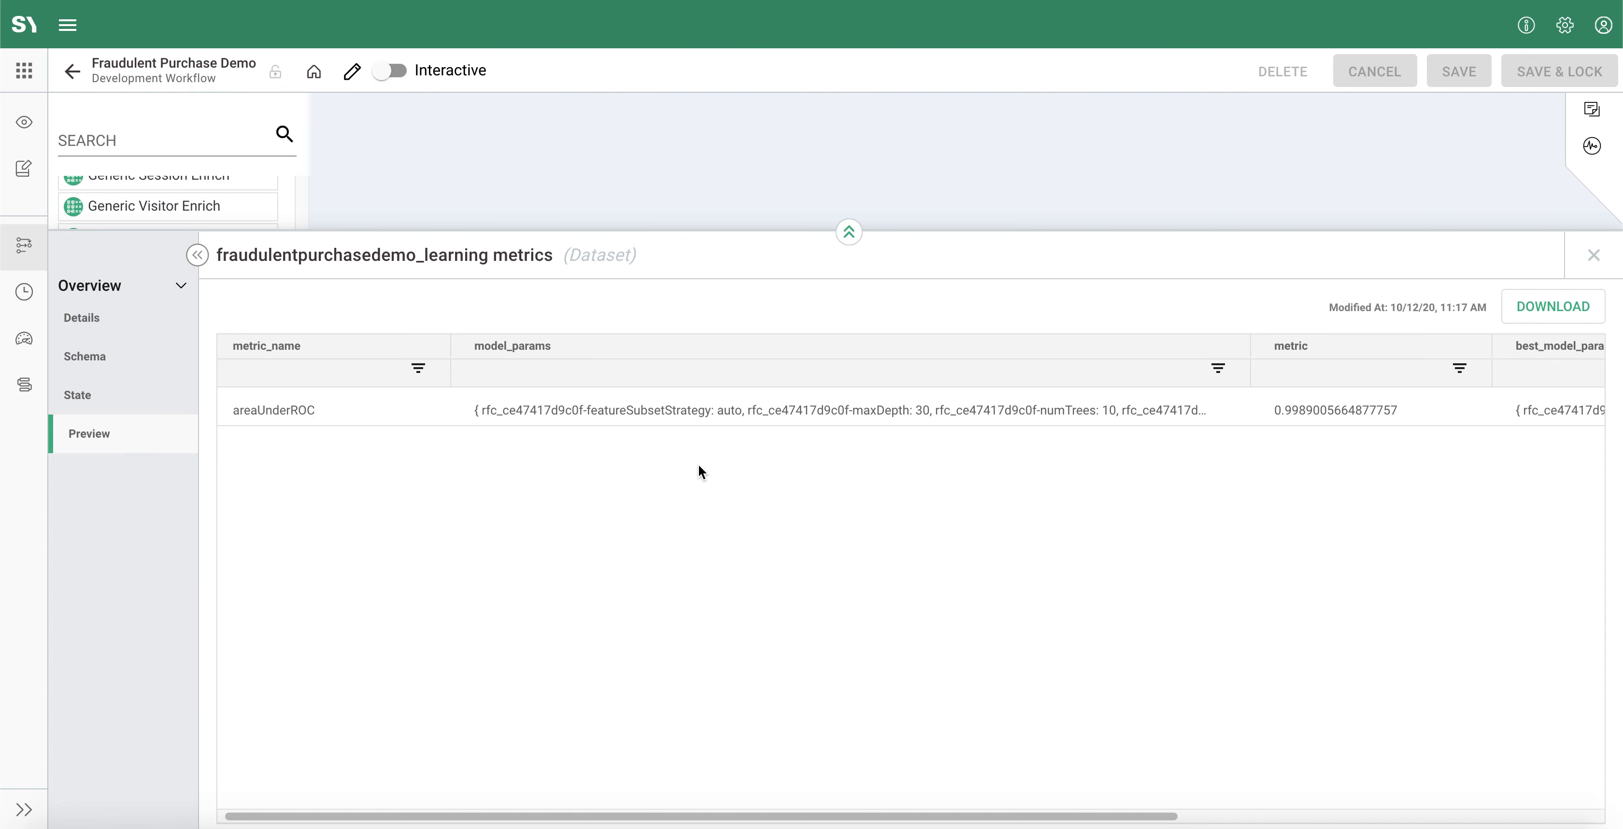
pyautogui.moveTo(826, 817); pyautogui.dragTo(1249, 817)
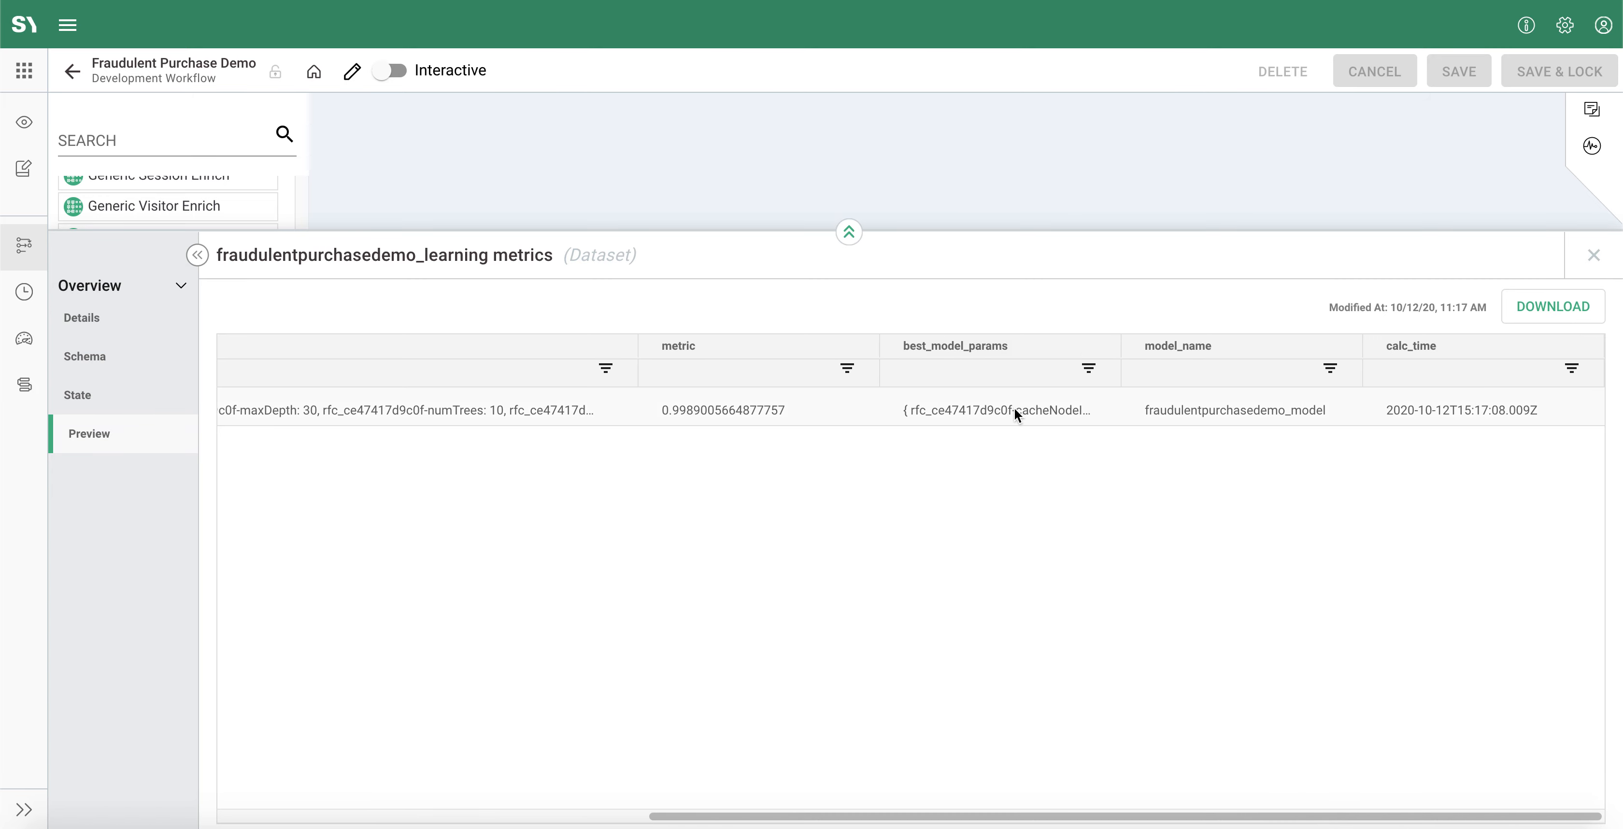
pyautogui.moveTo(1120, 346); pyautogui.dragTo(1358, 346)
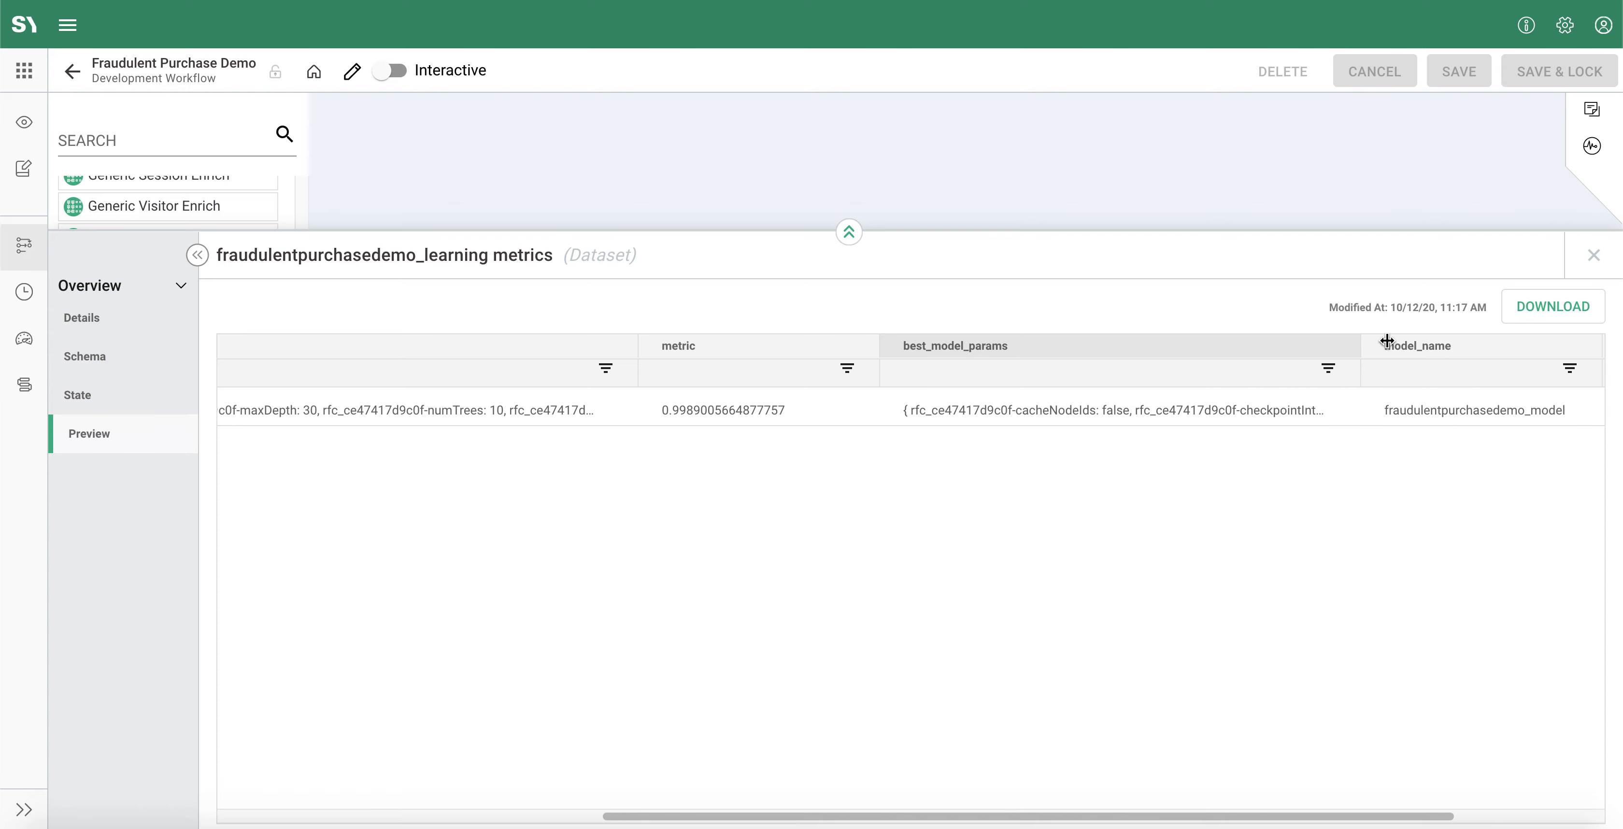
pyautogui.click(1593, 255)
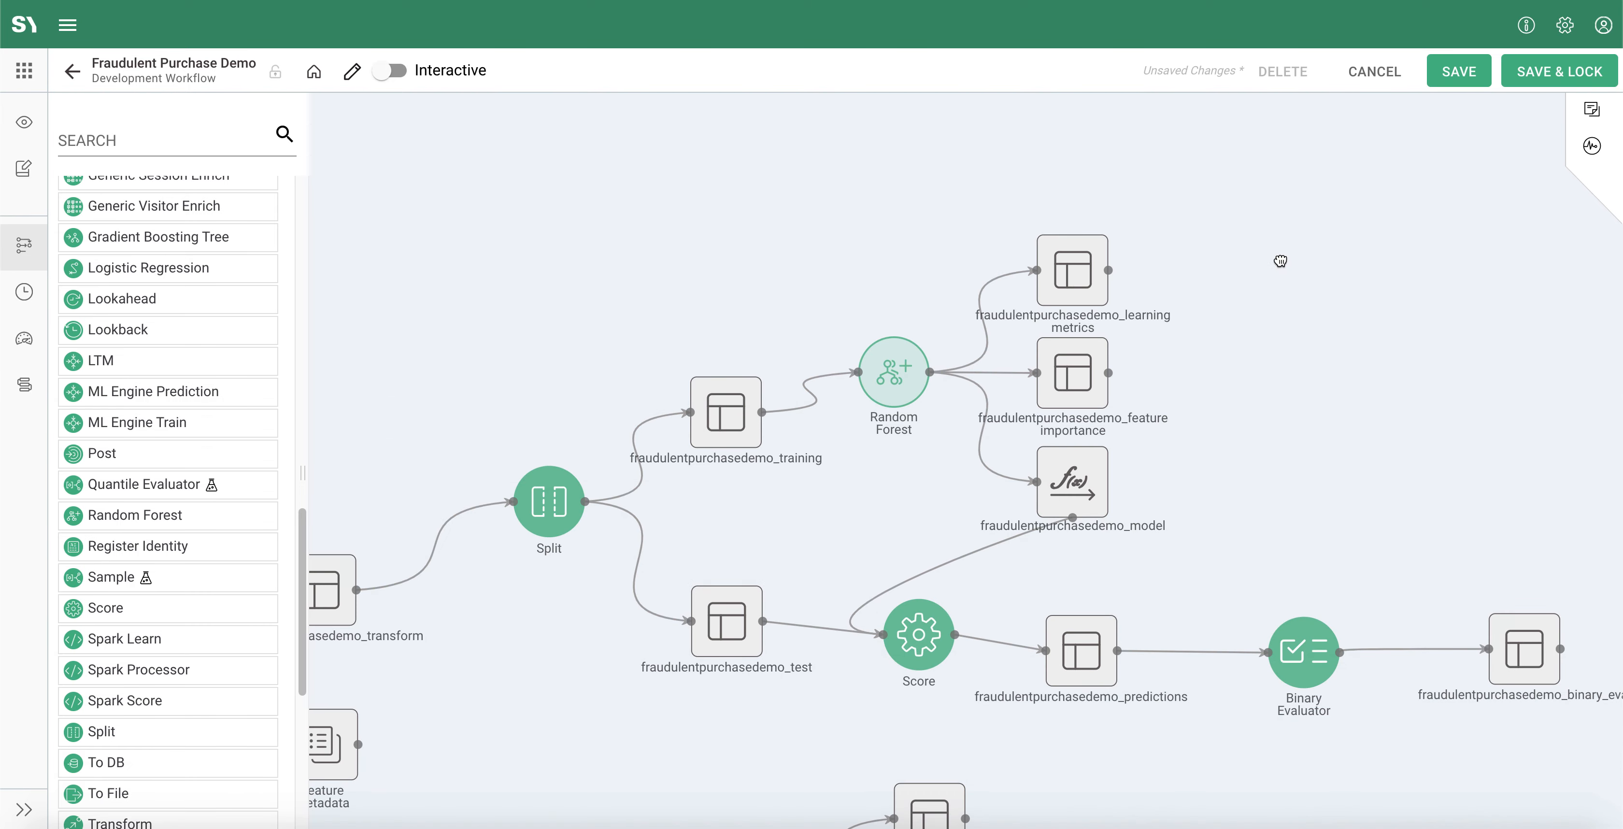
# Step: Add a Score process to the lower workflow and connect Split-2's test dataset and Random Forest-2's model to it
pyautogui.moveTo(1264, 385); pyautogui.dragTo(1280, 260)
pyautogui.scroll(2, 1213, 469)
pyautogui.scroll(-4, 1209, 470)
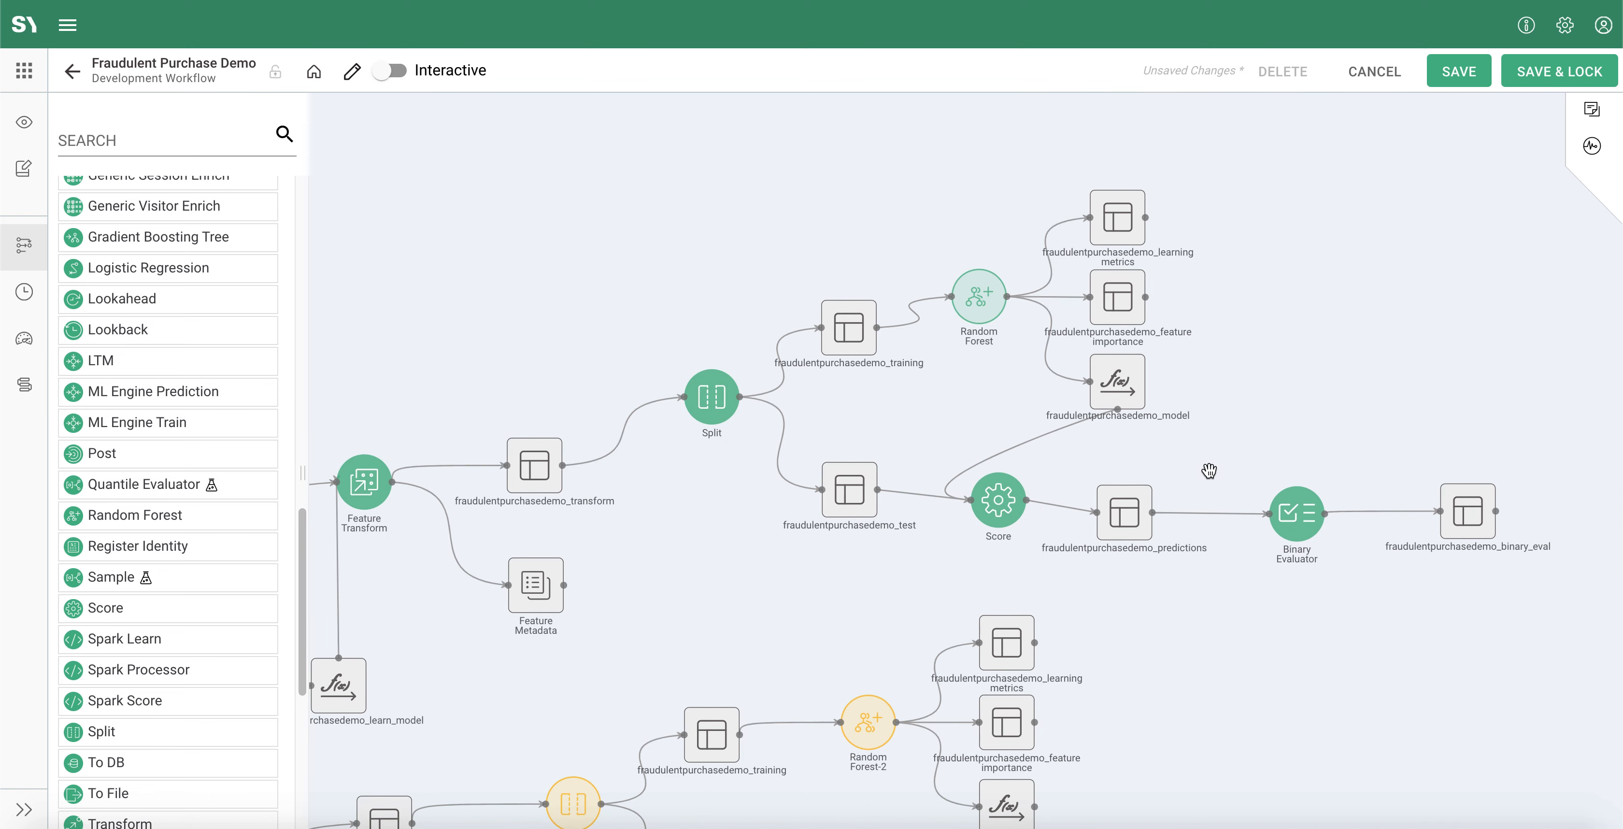
pyautogui.scroll(-1, 1208, 470)
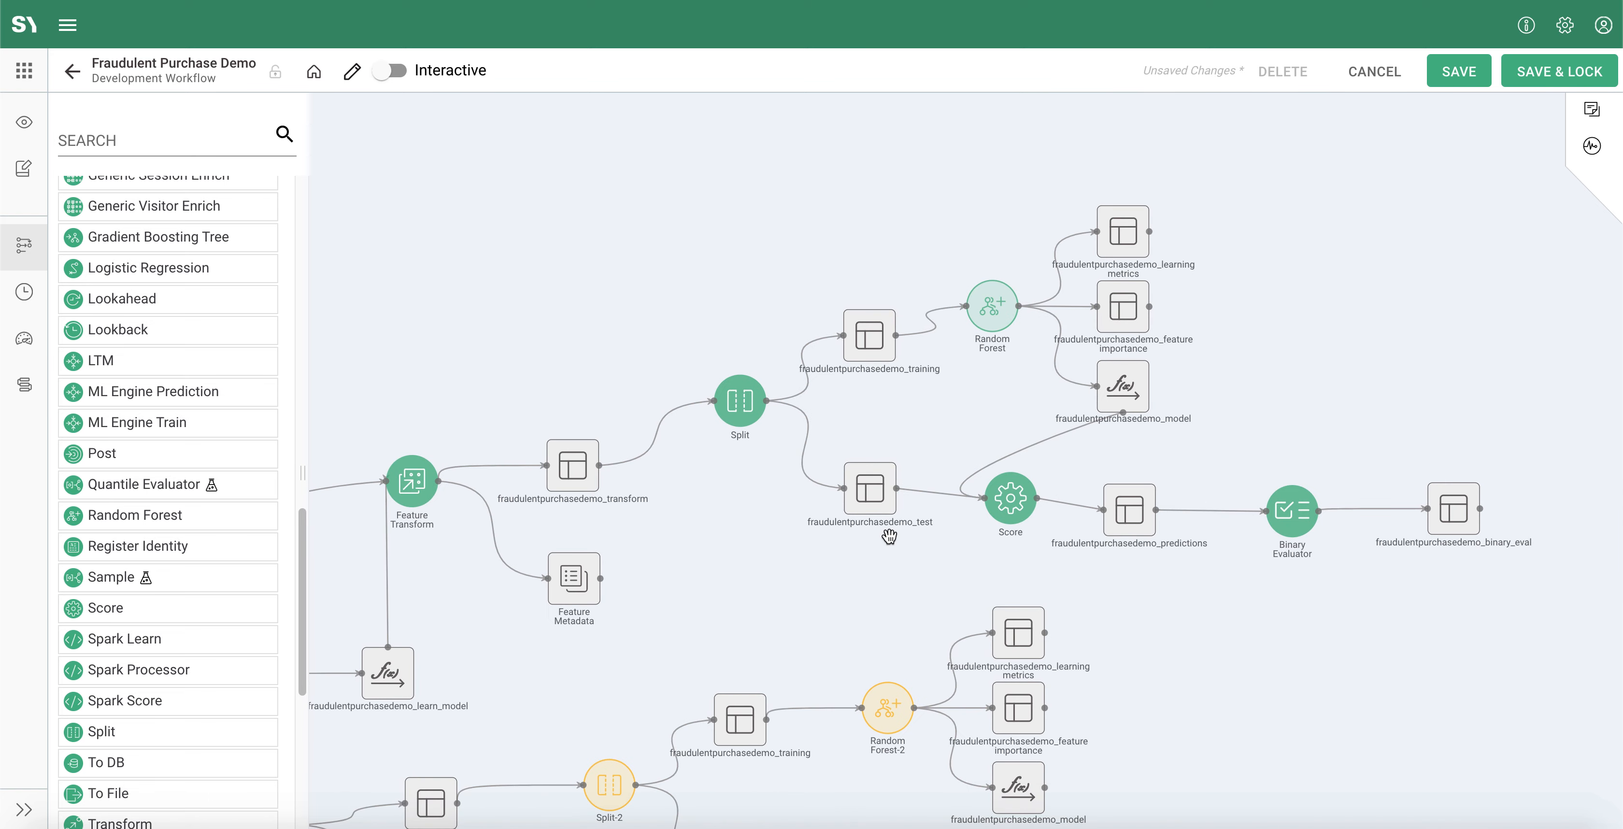
pyautogui.moveTo(1142, 652); pyautogui.dragTo(1132, 379)
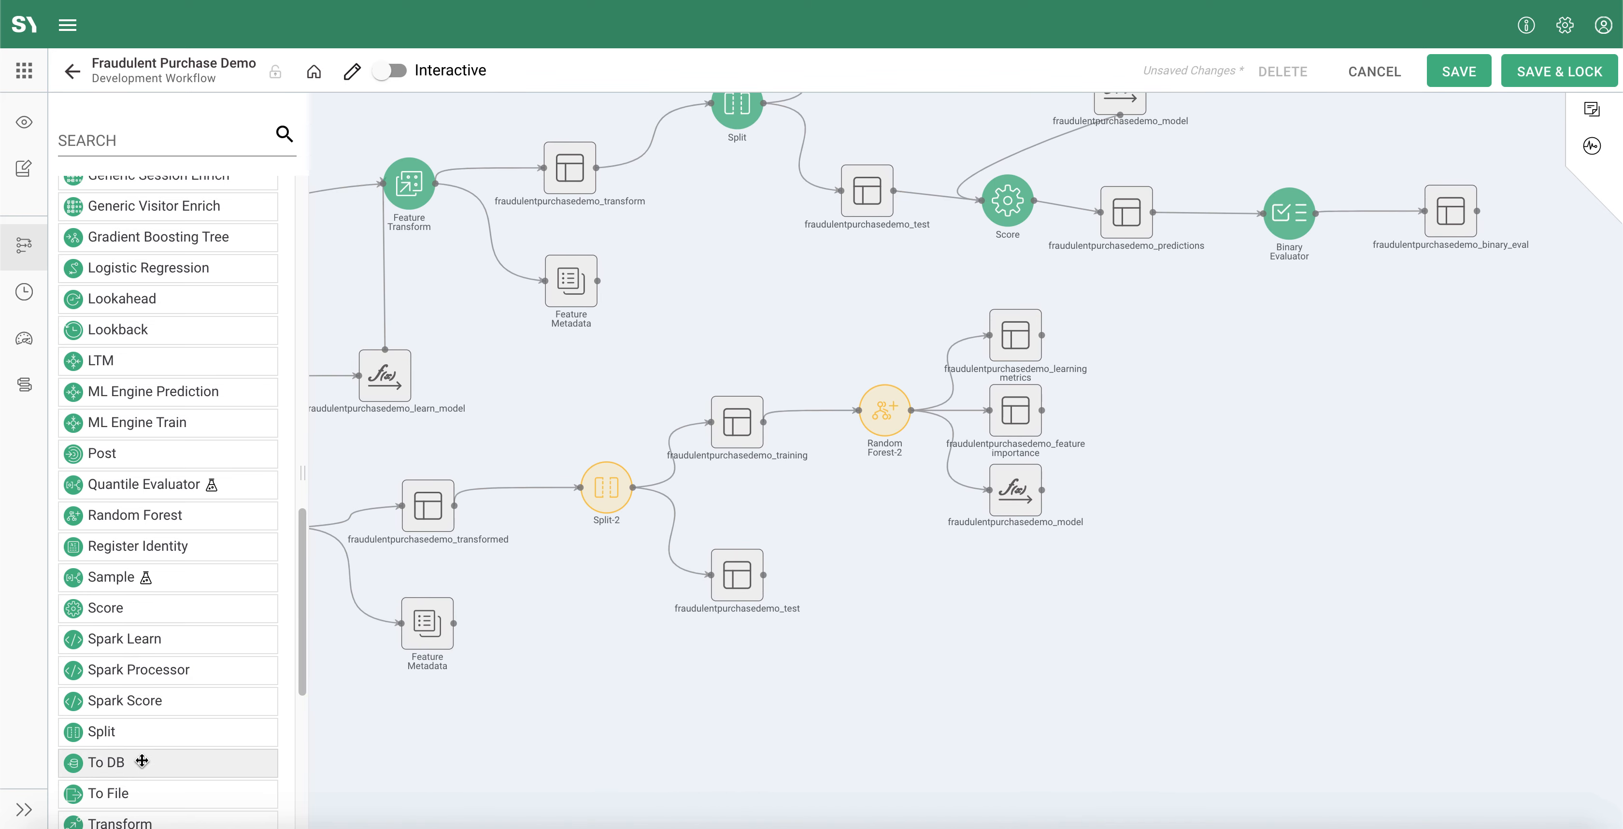
pyautogui.scroll(-4, 141, 760)
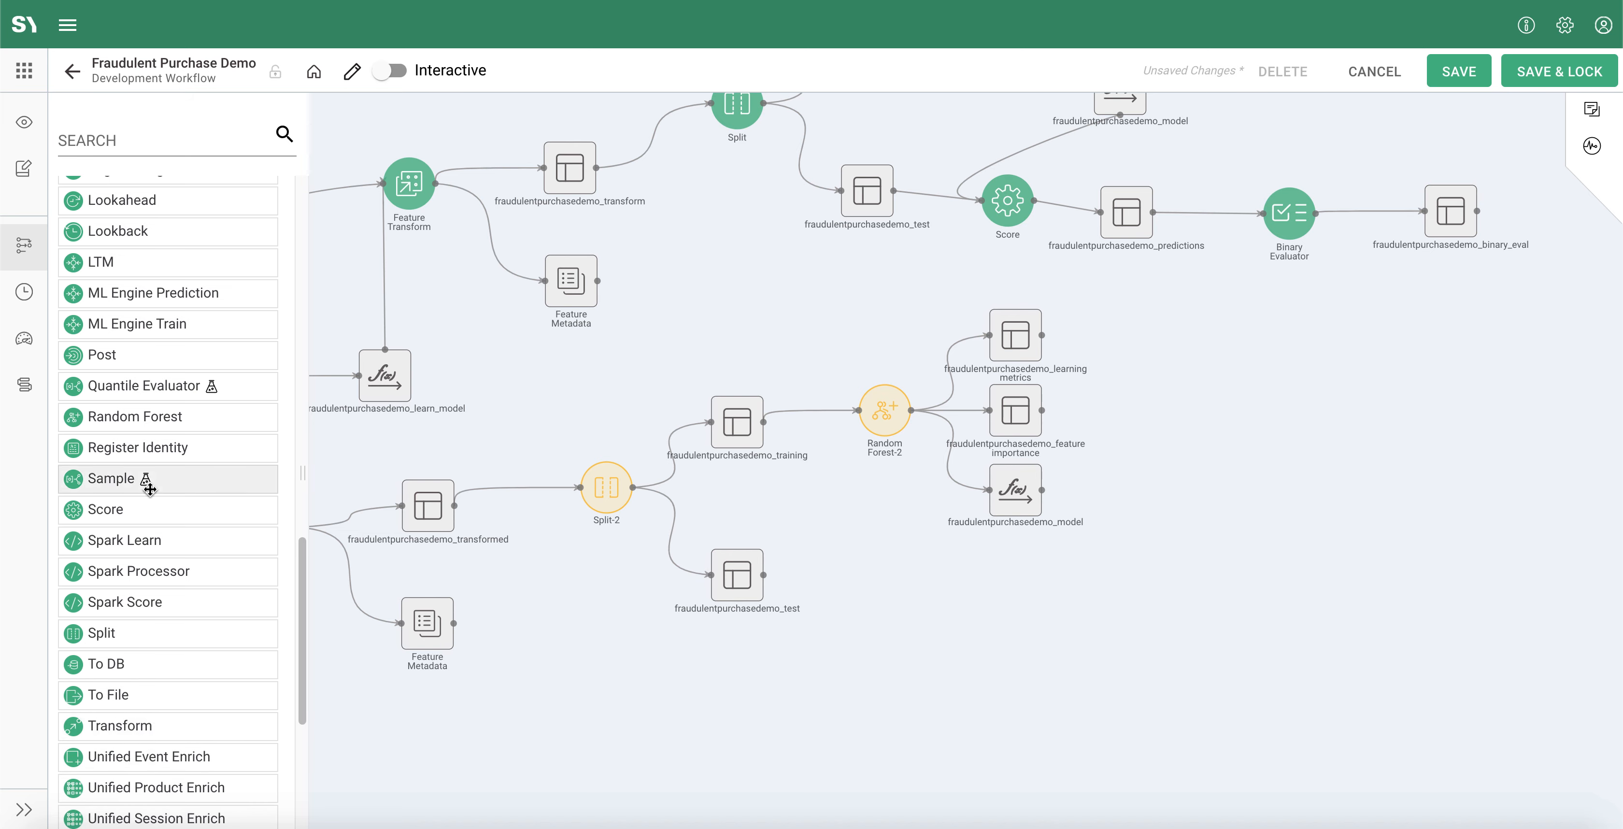
pyautogui.moveTo(140, 502); pyautogui.dragTo(986, 630)
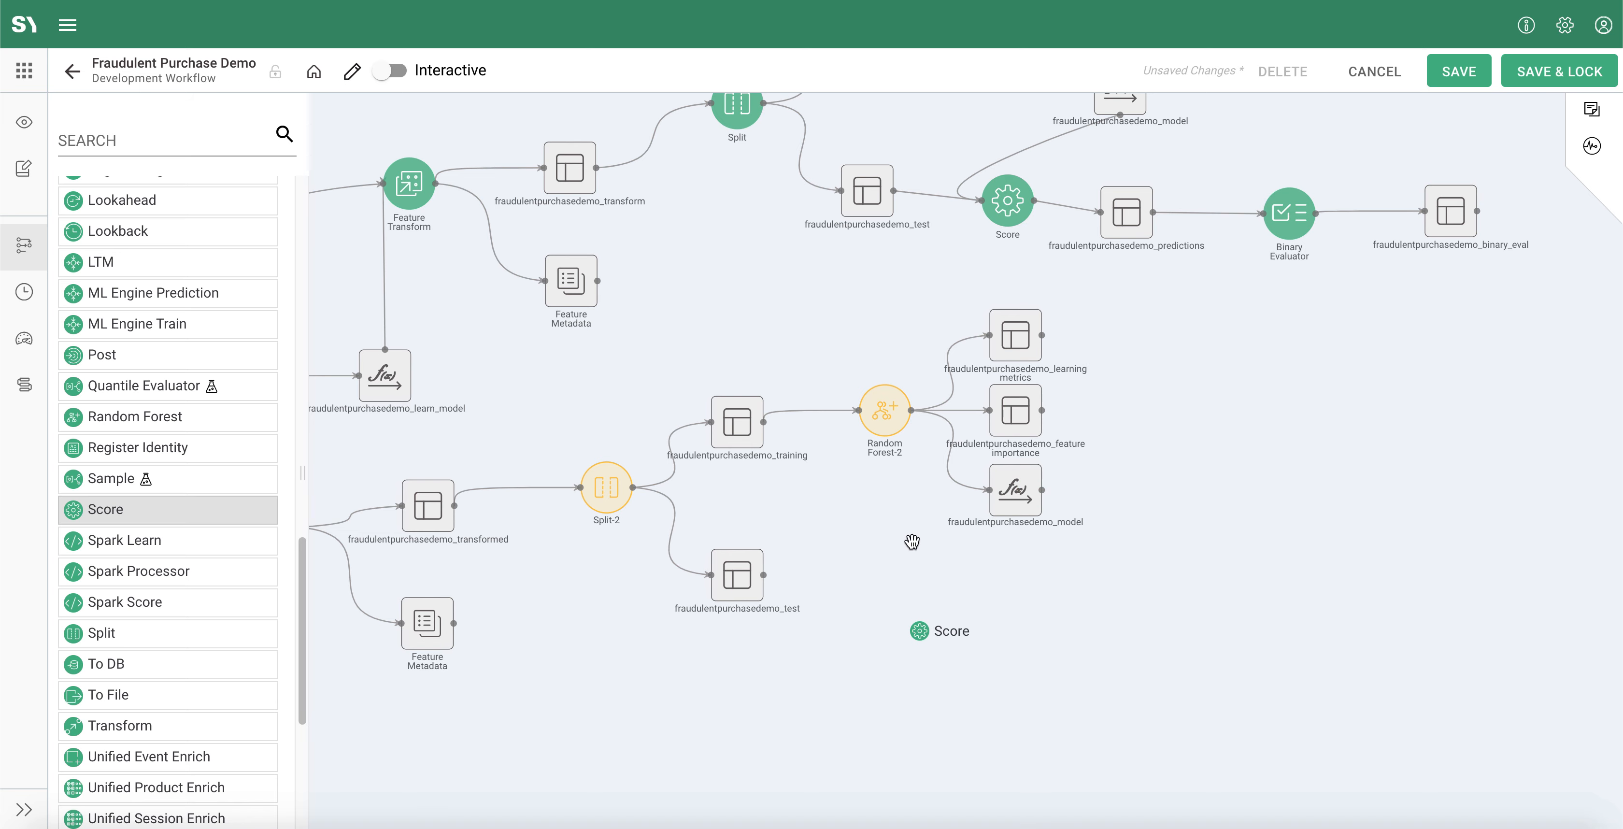
pyautogui.moveTo(763, 574); pyautogui.dragTo(912, 656)
pyautogui.moveTo(1016, 517); pyautogui.dragTo(905, 649)
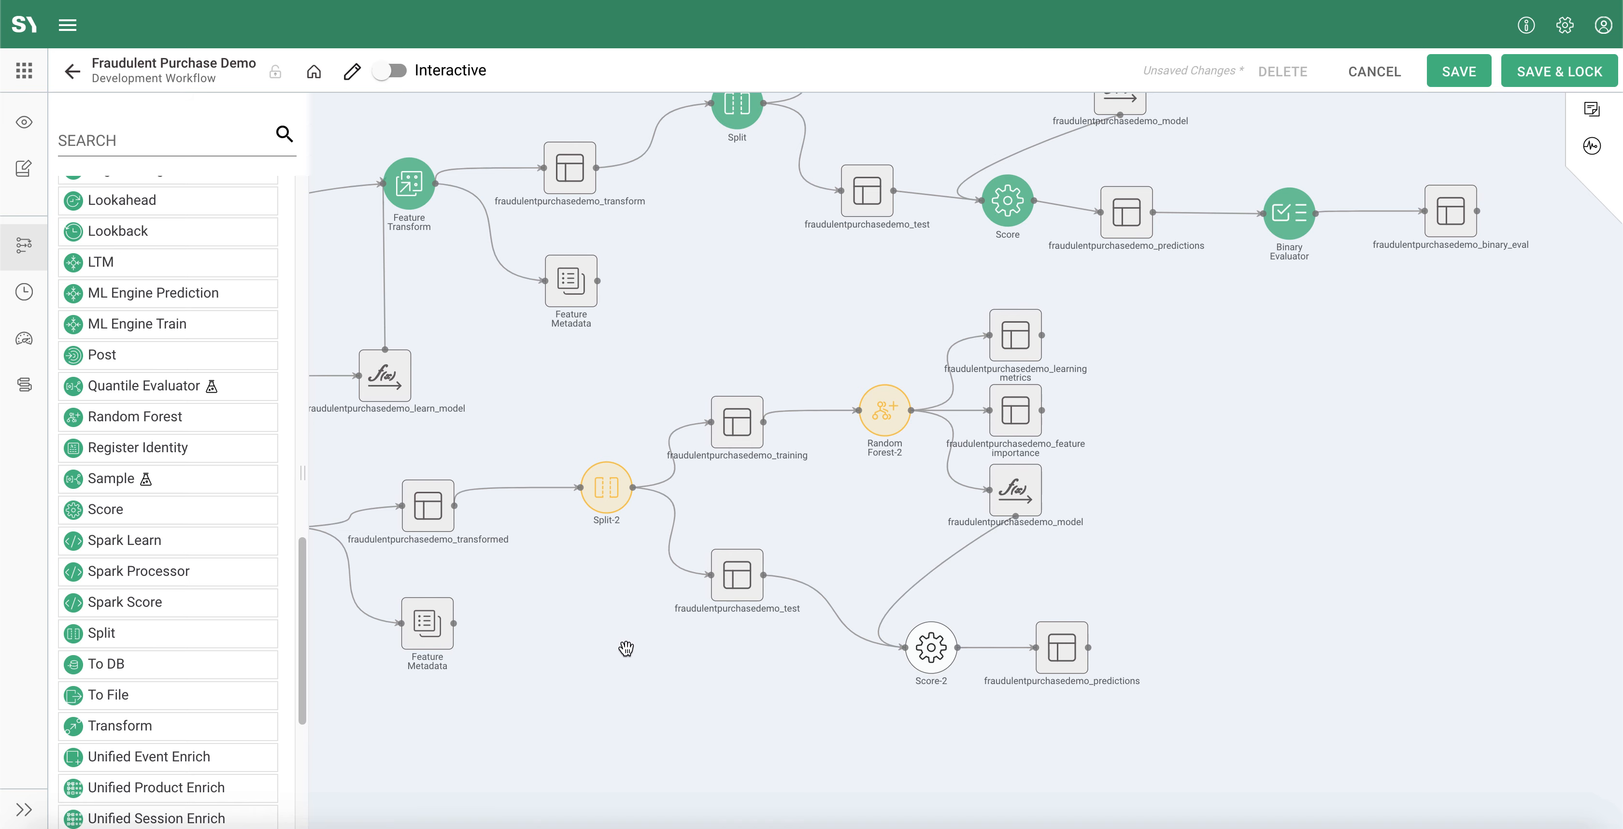
# Step: Open the new Score process's mapping and add all input columns to it
pyautogui.click(919, 675)
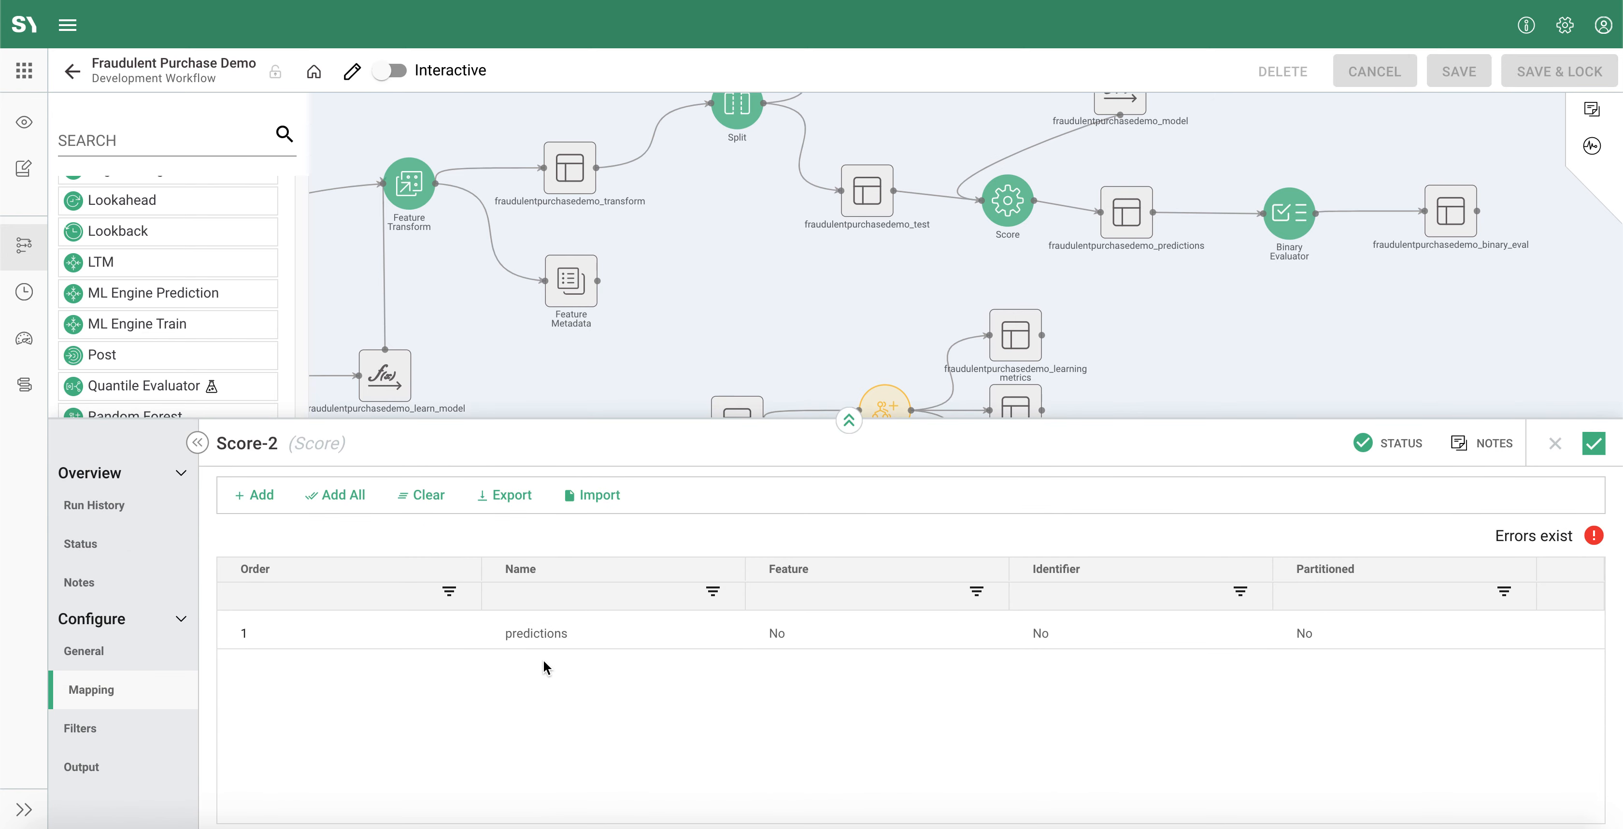
pyautogui.moveTo(921, 421); pyautogui.dragTo(922, 306)
pyautogui.click(356, 399)
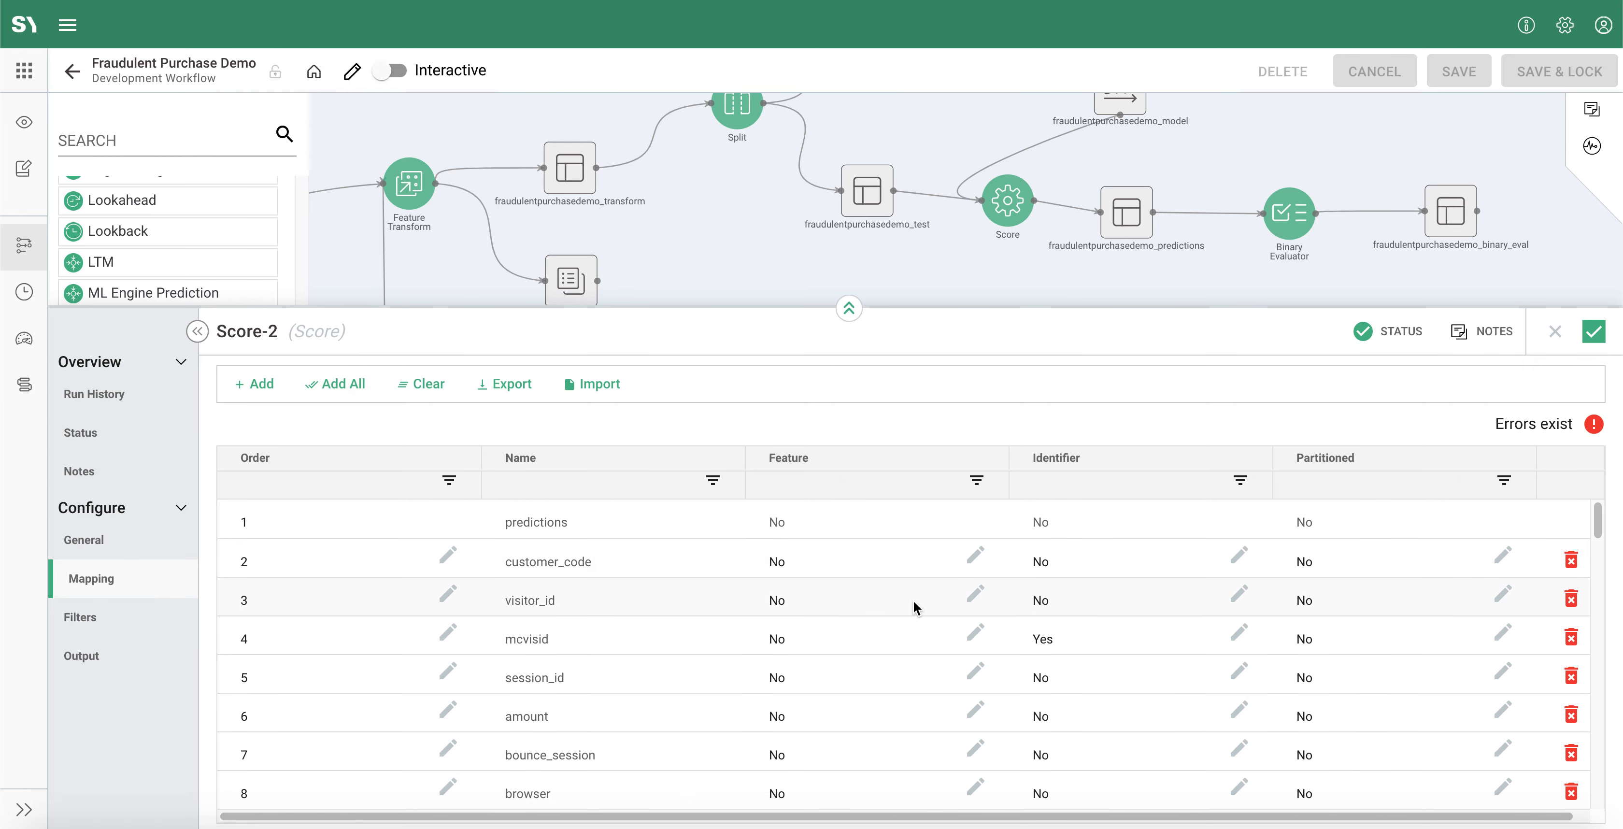
pyautogui.scroll(-3, 911, 611)
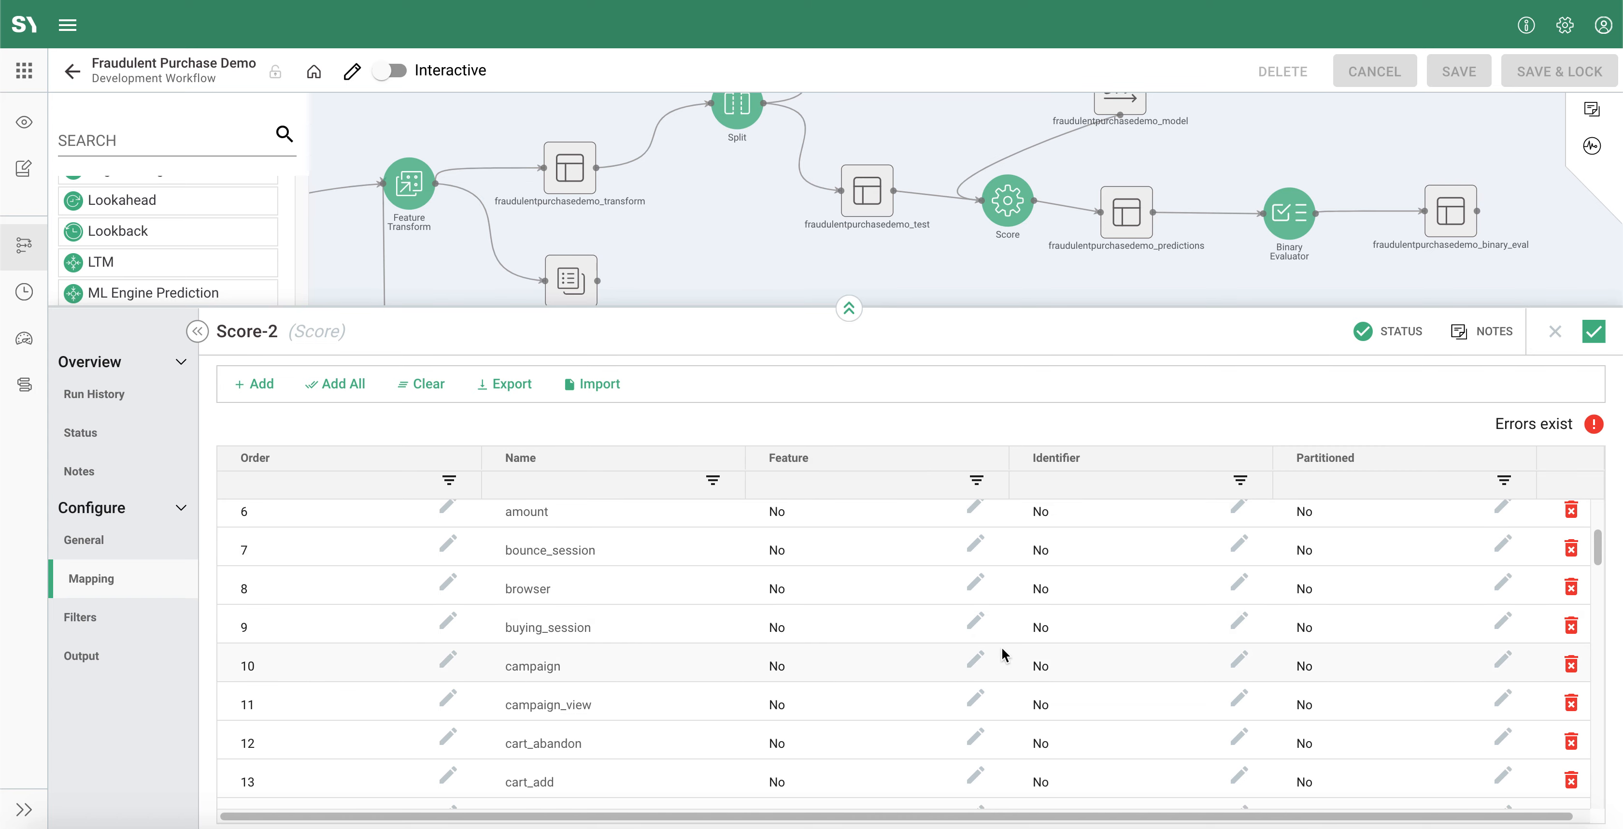
# Step: Review the new Score process's mapped columns, output table and filter settings, and apply its configuration
pyautogui.scroll(3, 1022, 635)
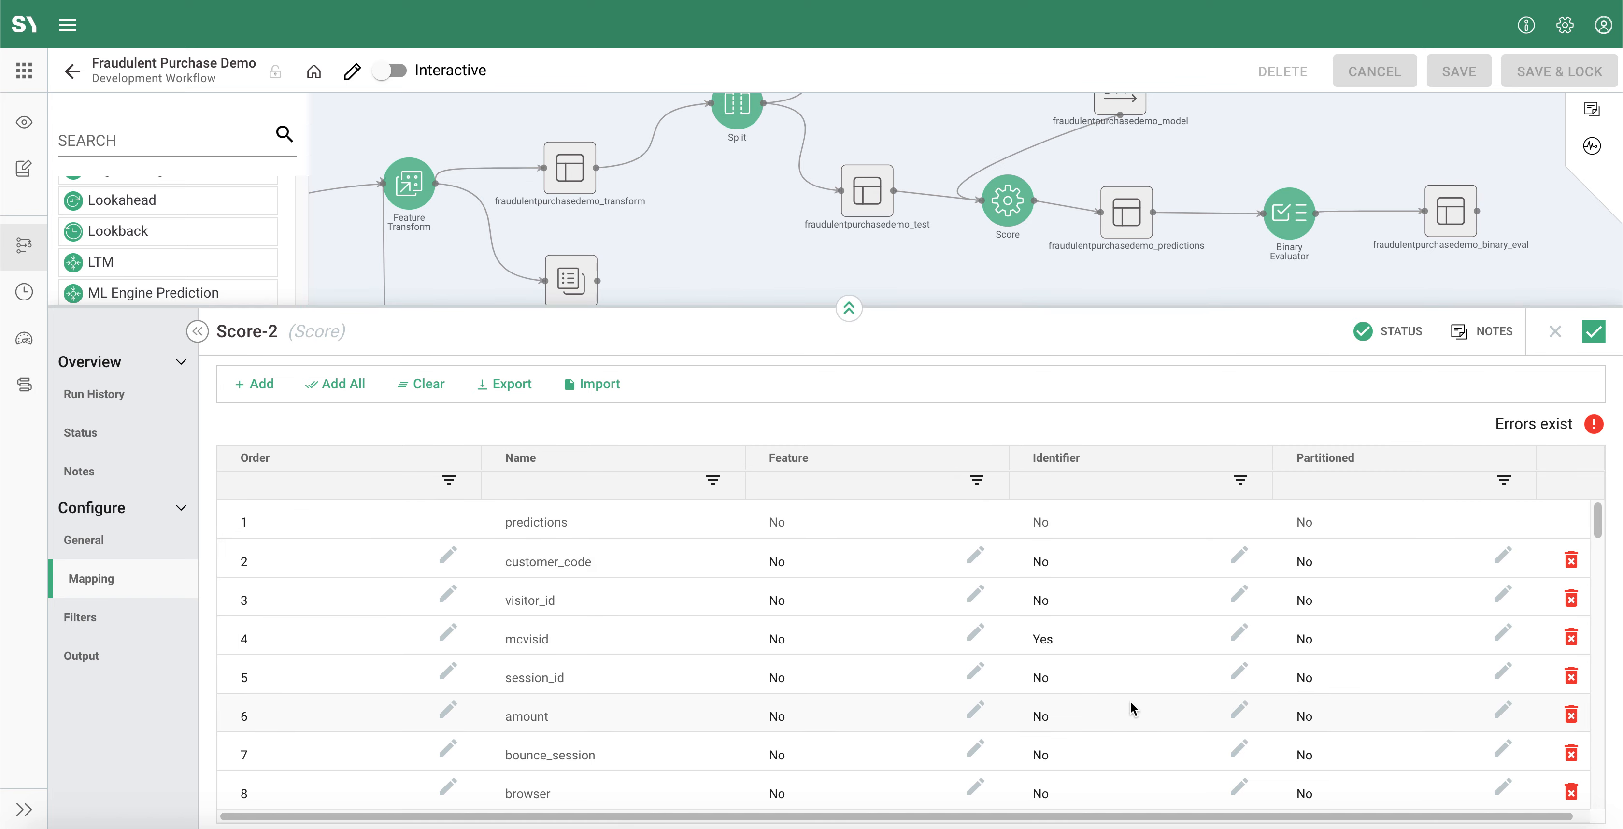
pyautogui.scroll(-1, 1130, 698)
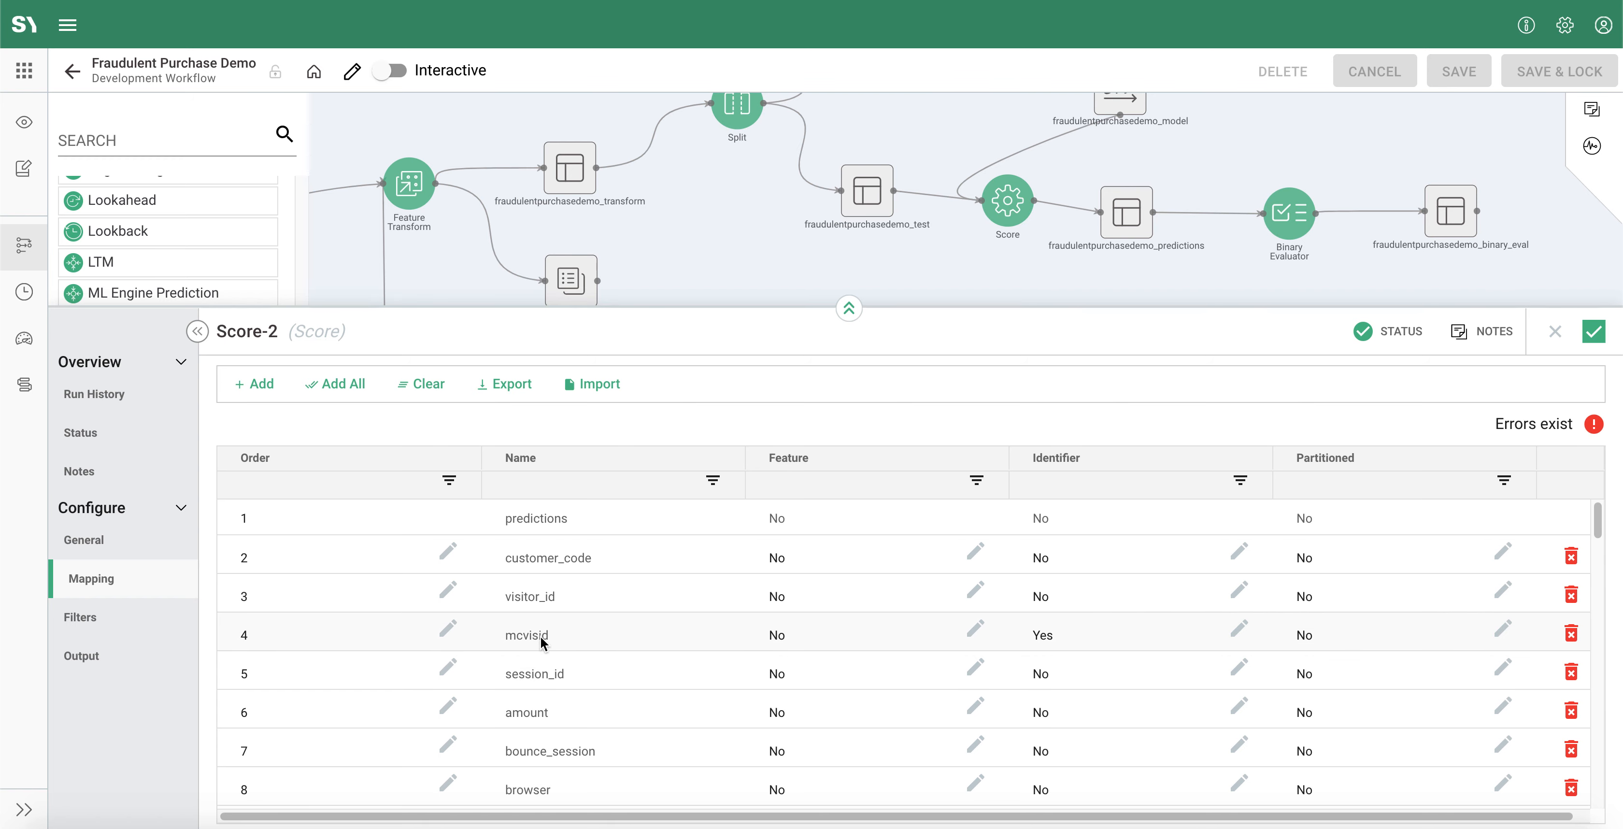
pyautogui.scroll(-20, 1416, 707)
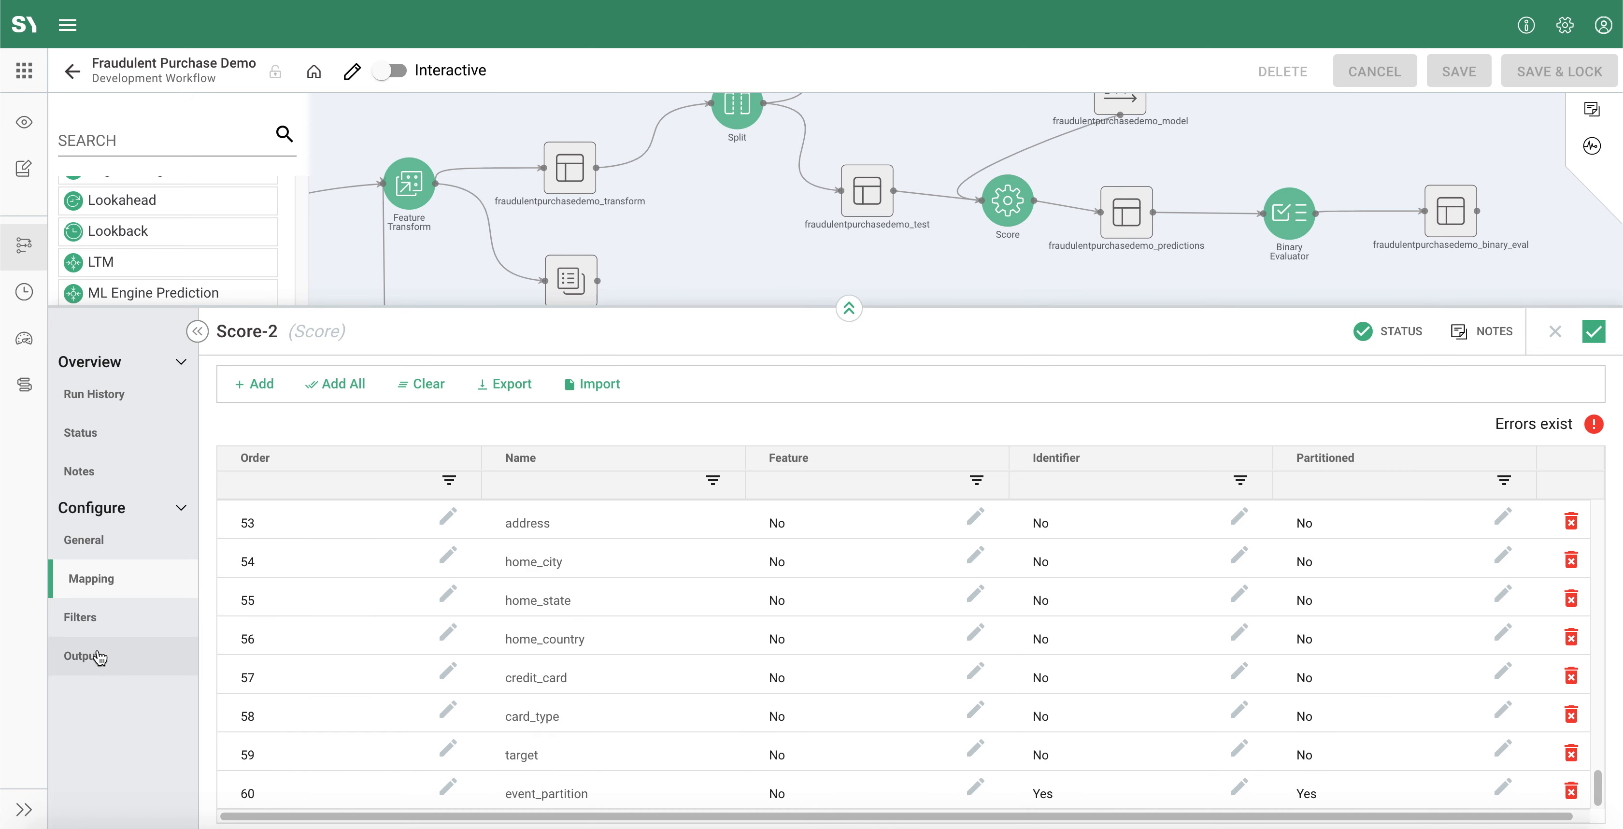
pyautogui.click(82, 656)
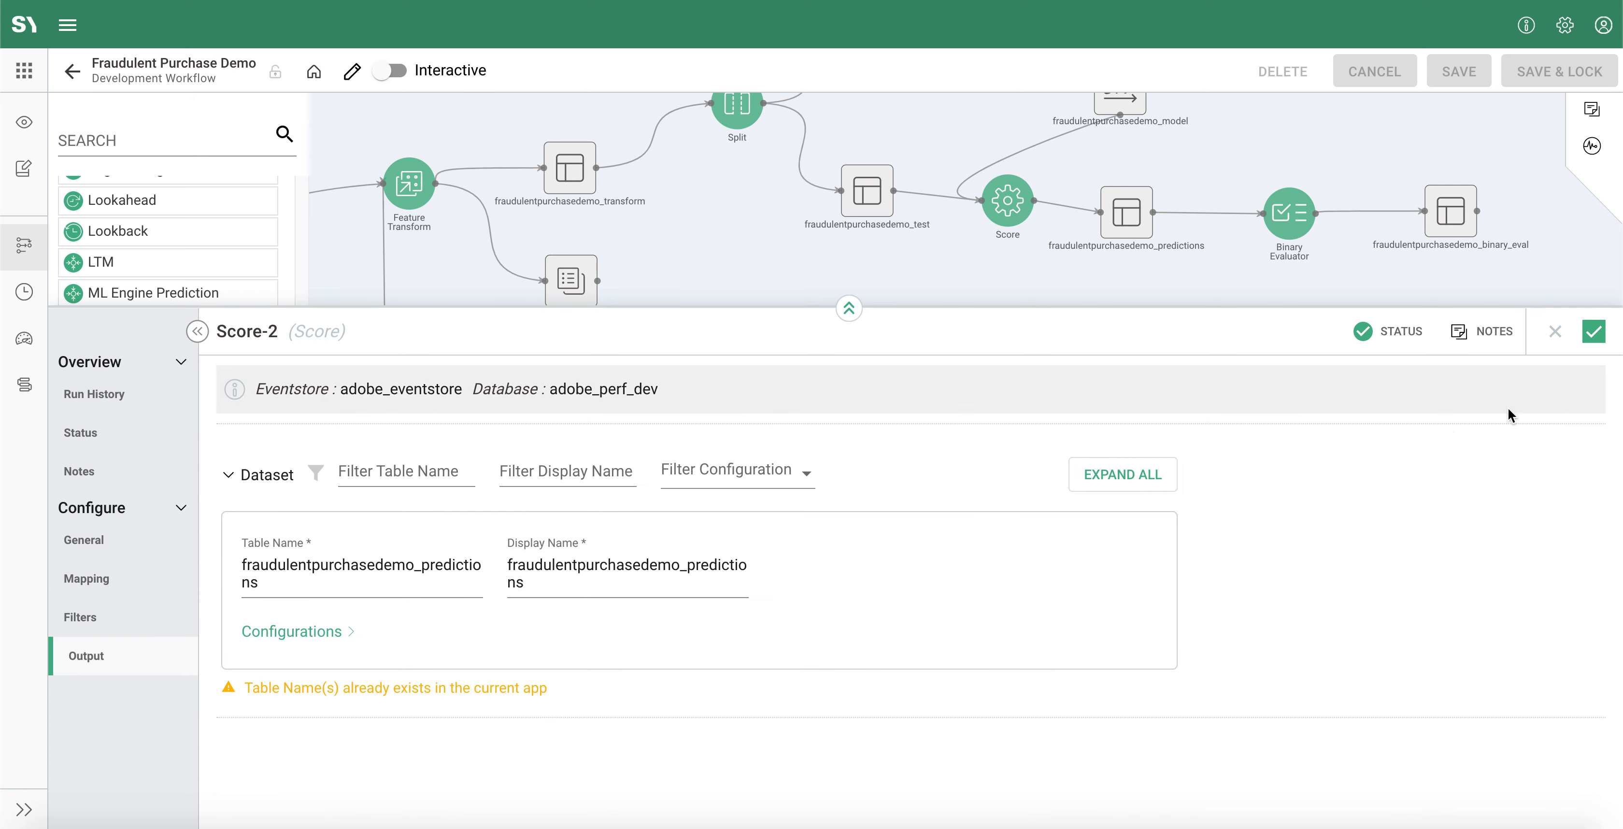
pyautogui.click(106, 622)
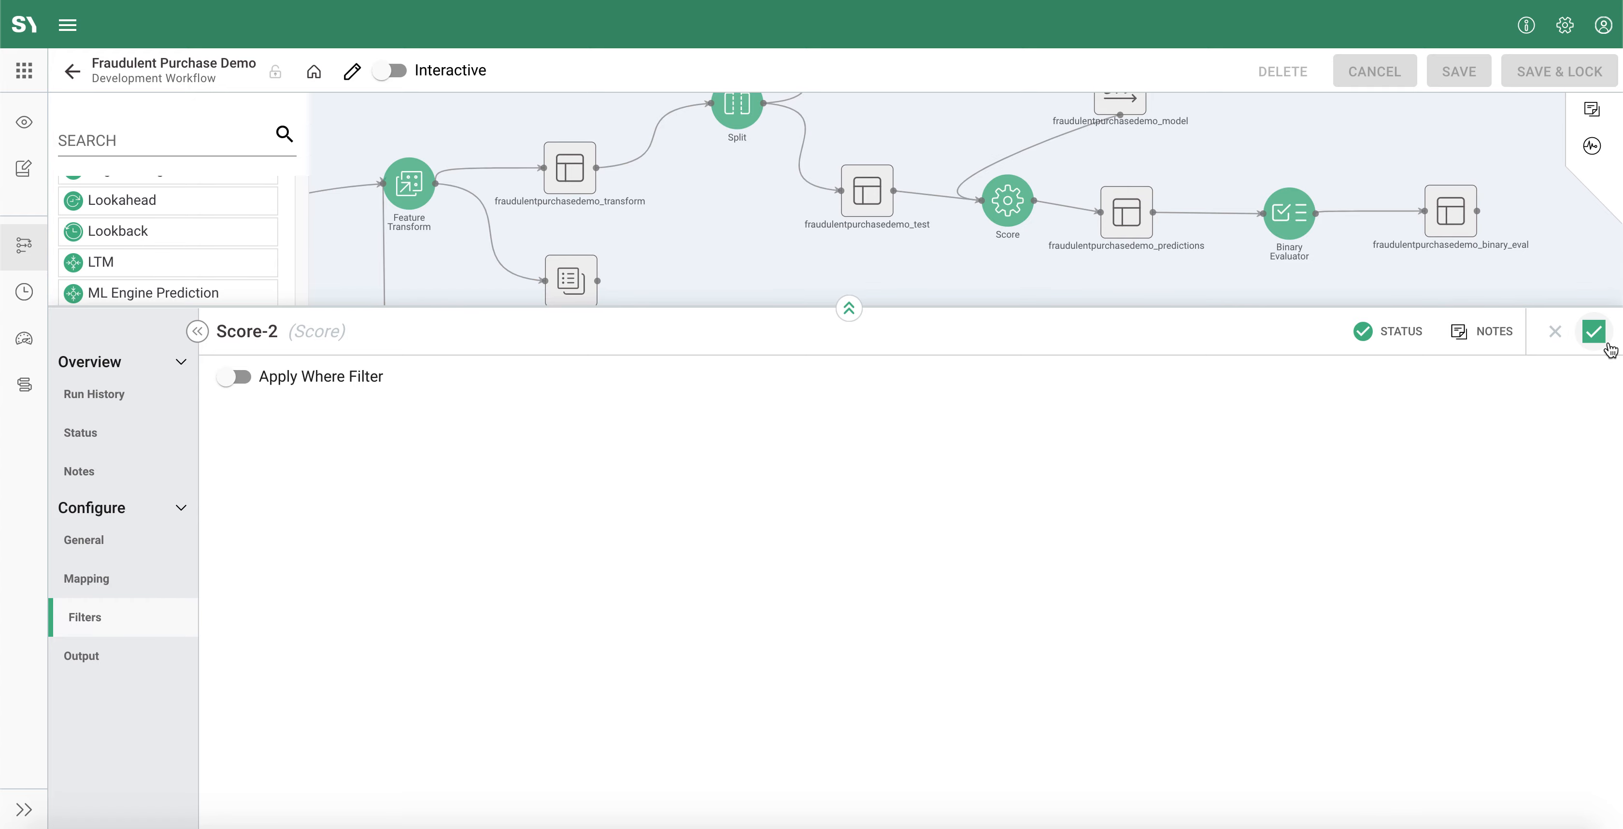
pyautogui.click(1592, 335)
# Step: Preview the upper workflow's predictions dataset, compare the predictions, mcvisid and target columns, and close the preview
pyautogui.click(1126, 212)
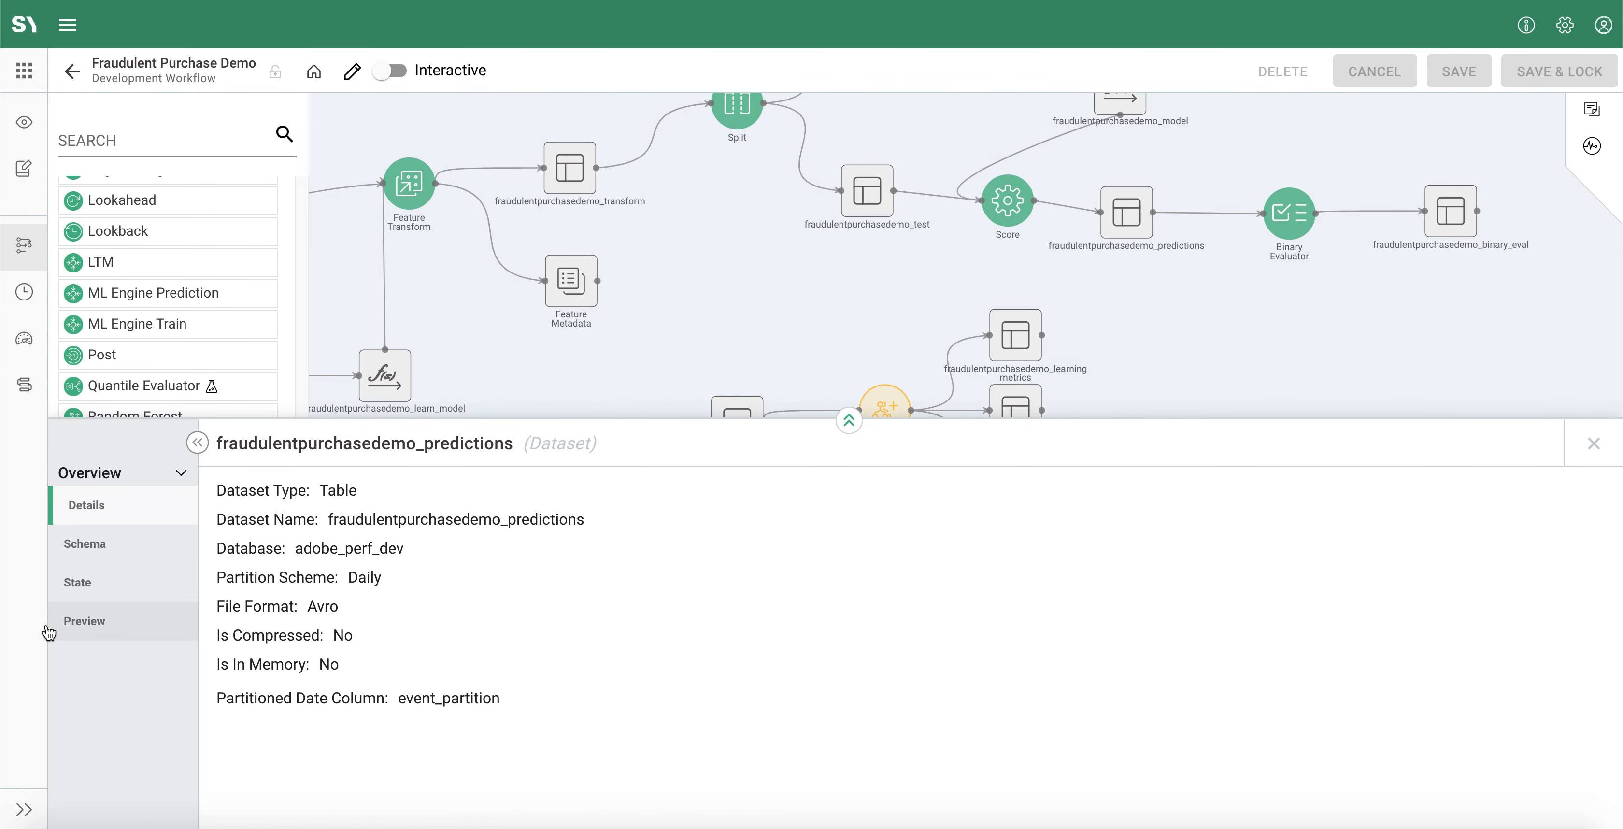
pyautogui.click(165, 629)
pyautogui.moveTo(472, 410); pyautogui.dragTo(475, 214)
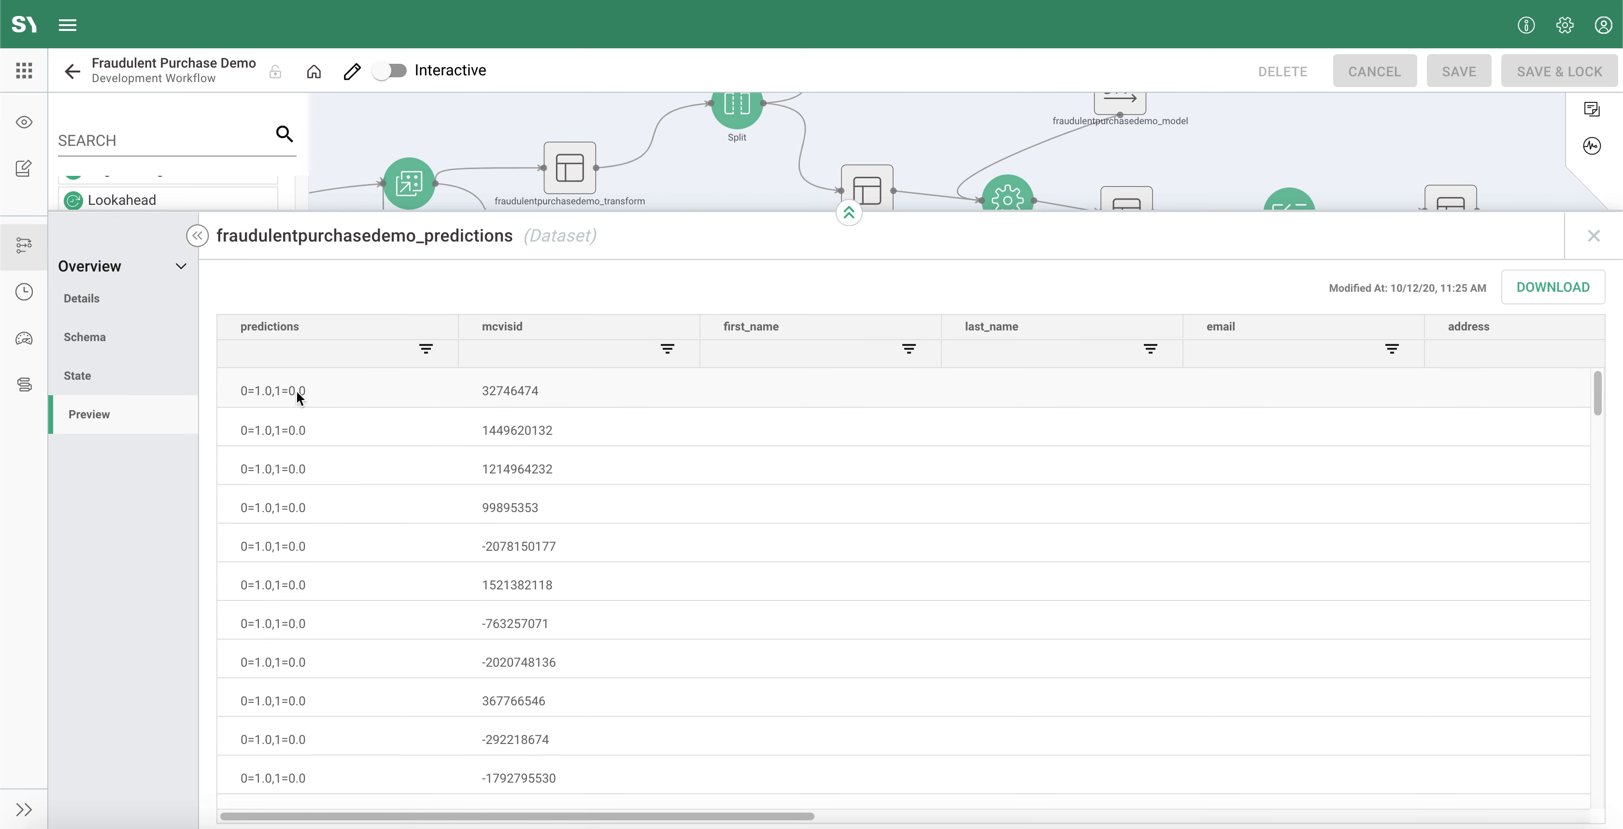
pyautogui.click(270, 390)
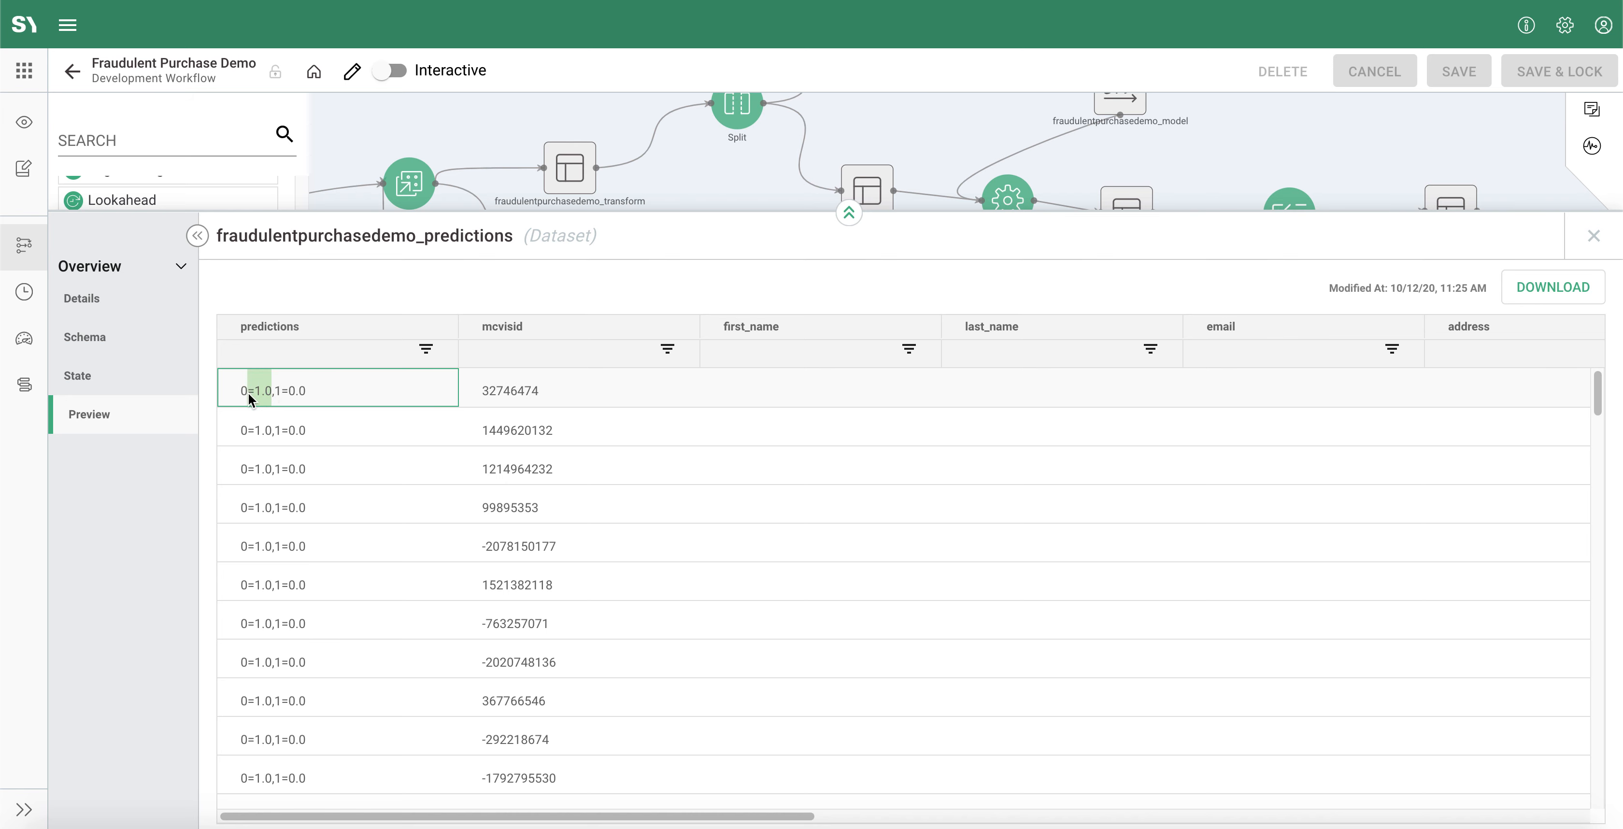
pyautogui.doubleClick(507, 393)
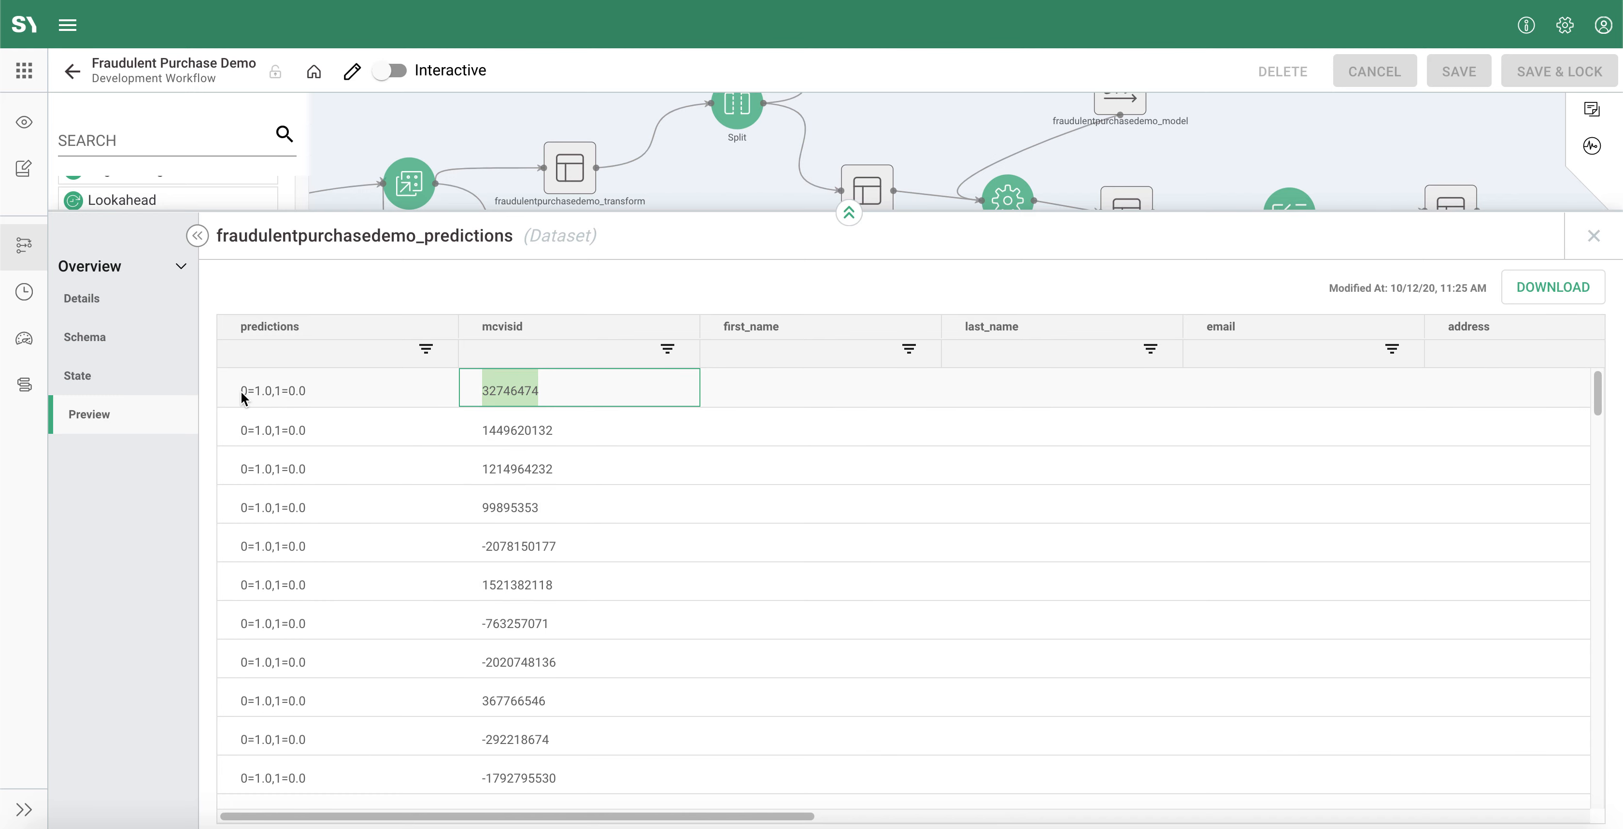
pyautogui.moveTo(241, 390); pyautogui.dragTo(402, 408)
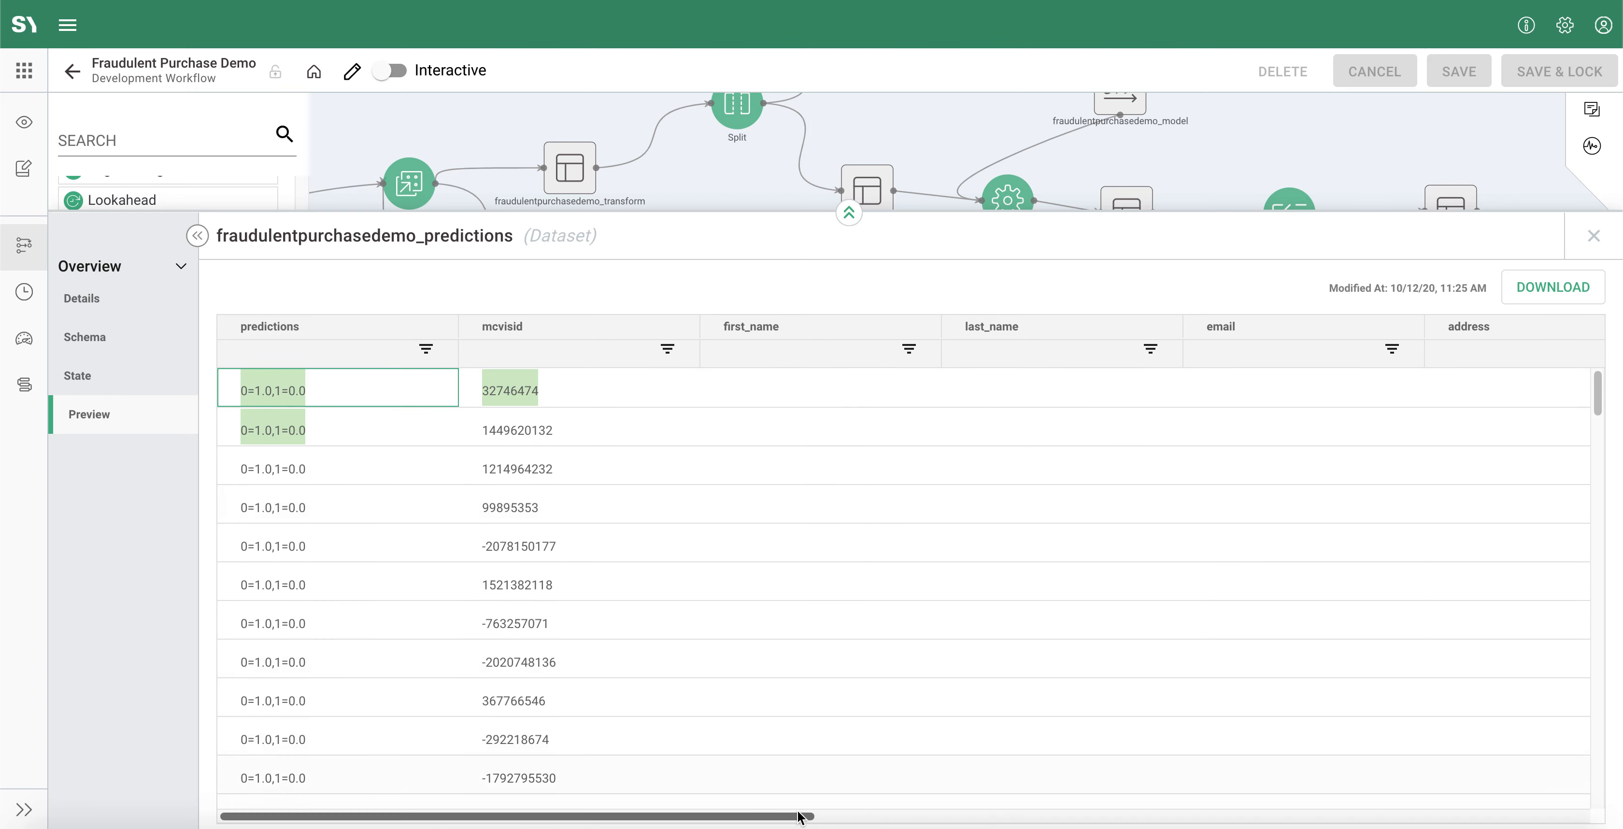
pyautogui.moveTo(792, 816); pyautogui.dragTo(1566, 824)
pyautogui.moveTo(1159, 391); pyautogui.dragTo(1040, 398)
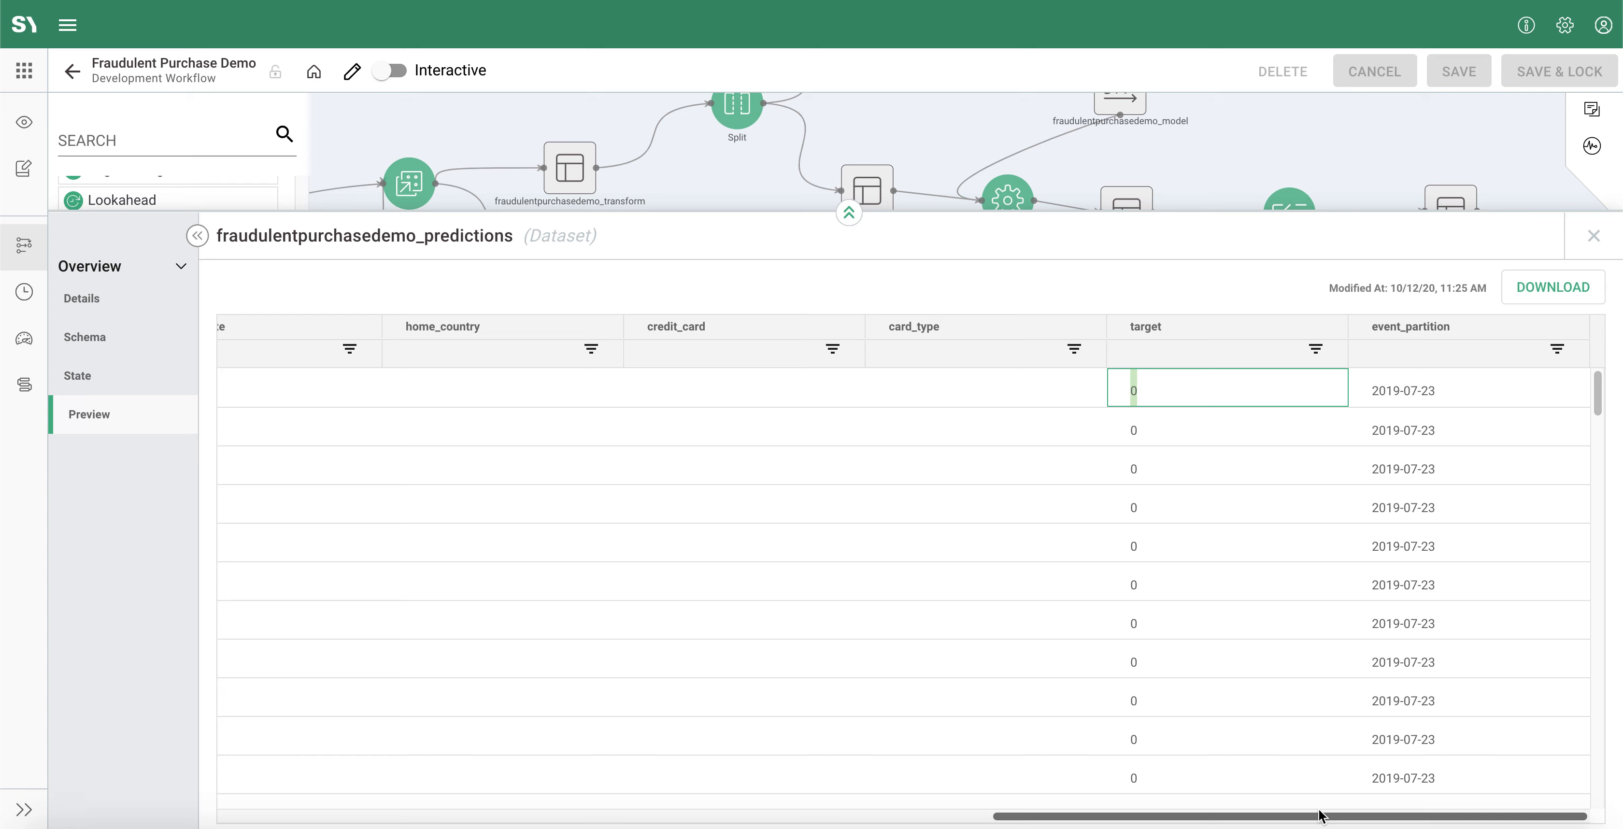
pyautogui.moveTo(1318, 820); pyautogui.dragTo(451, 787)
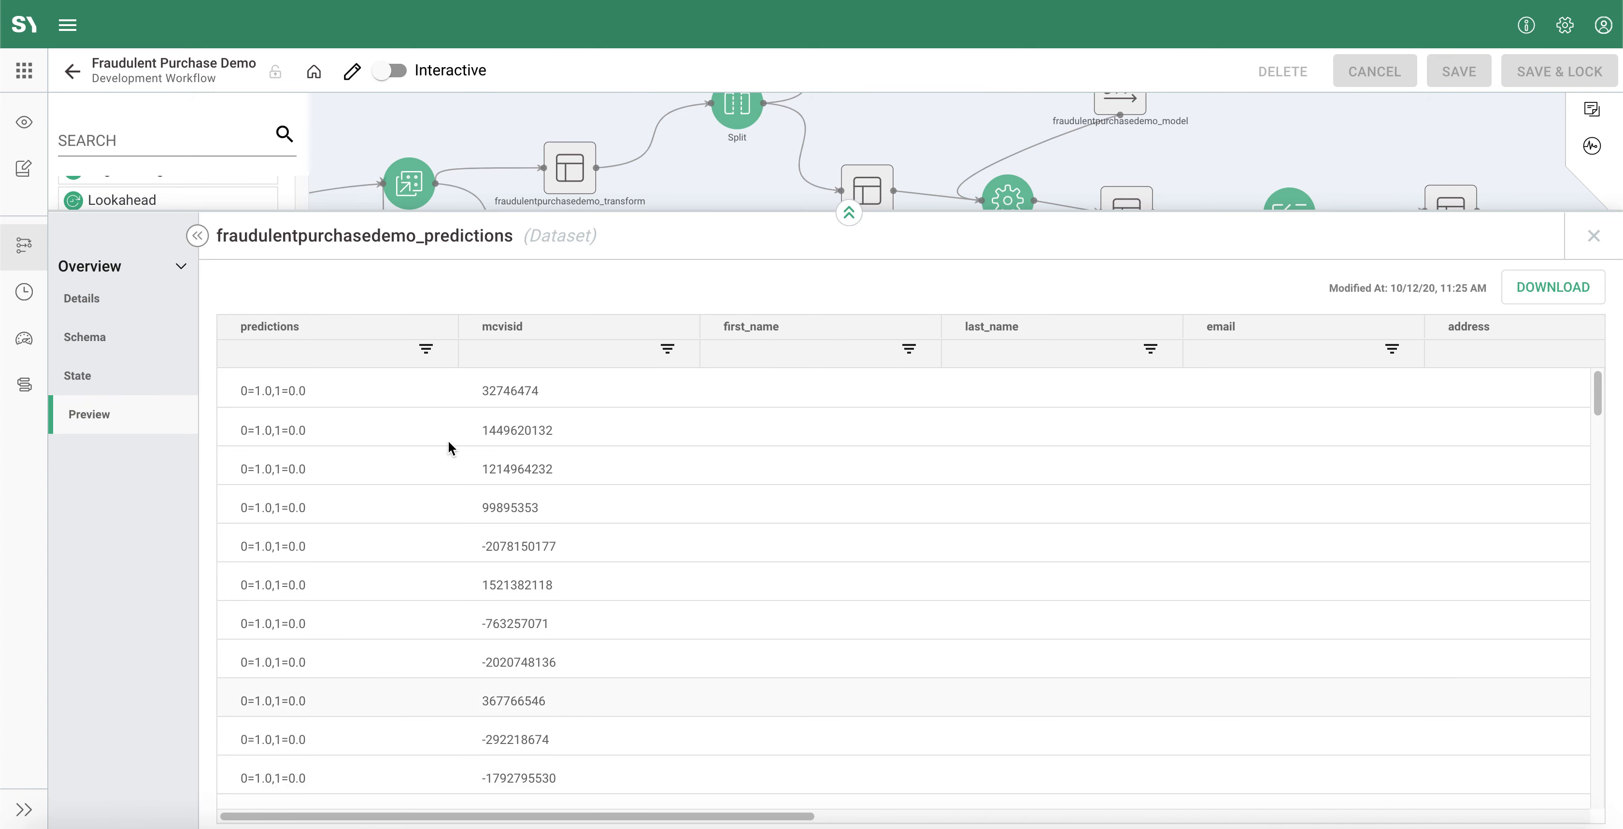
pyautogui.scroll(-15, 586, 617)
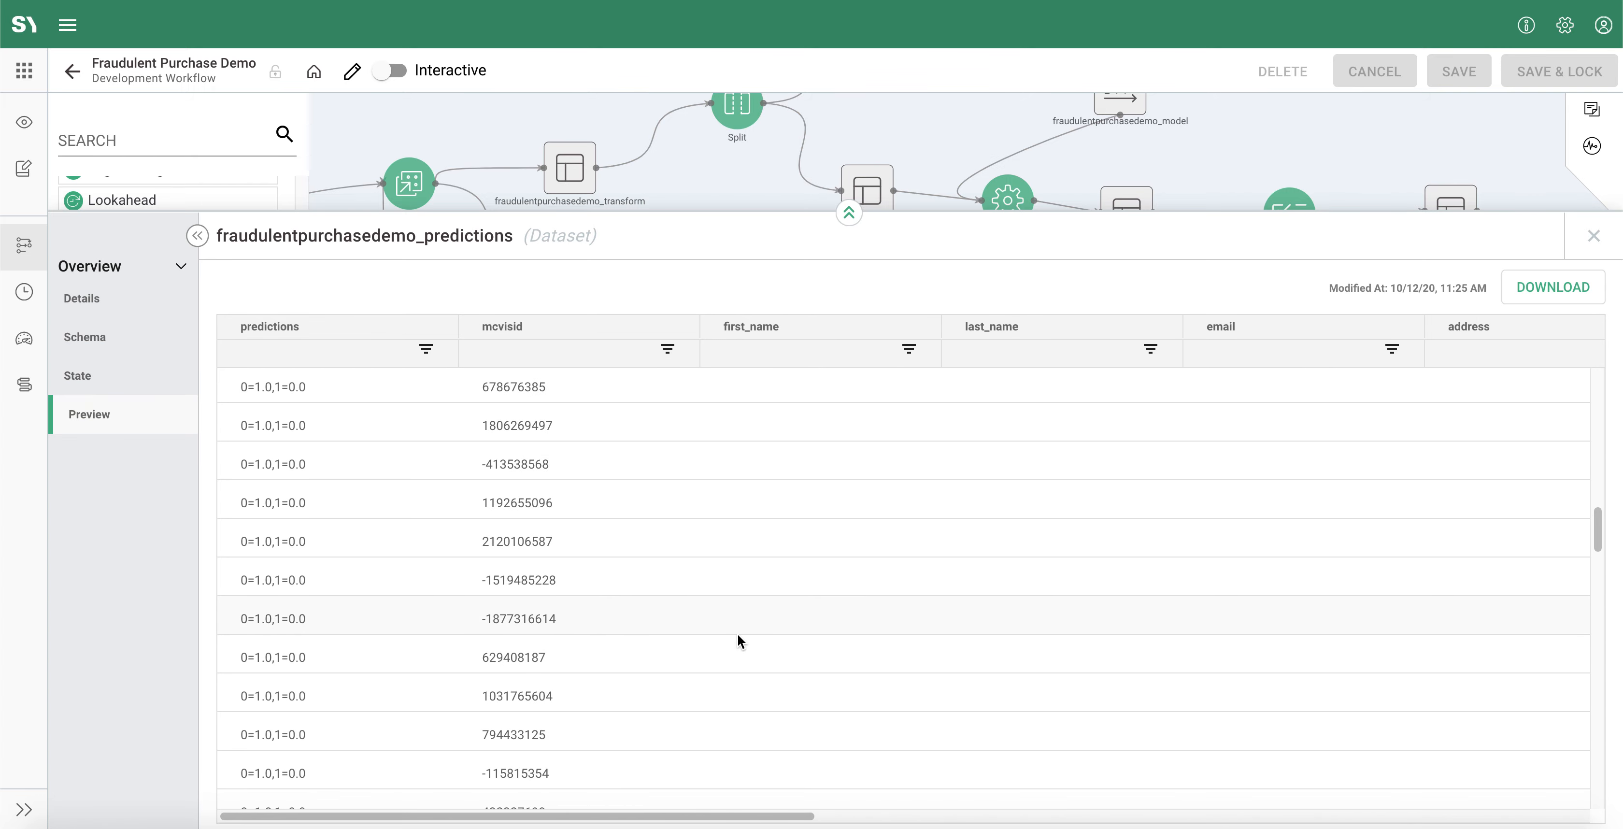
pyautogui.click(1594, 236)
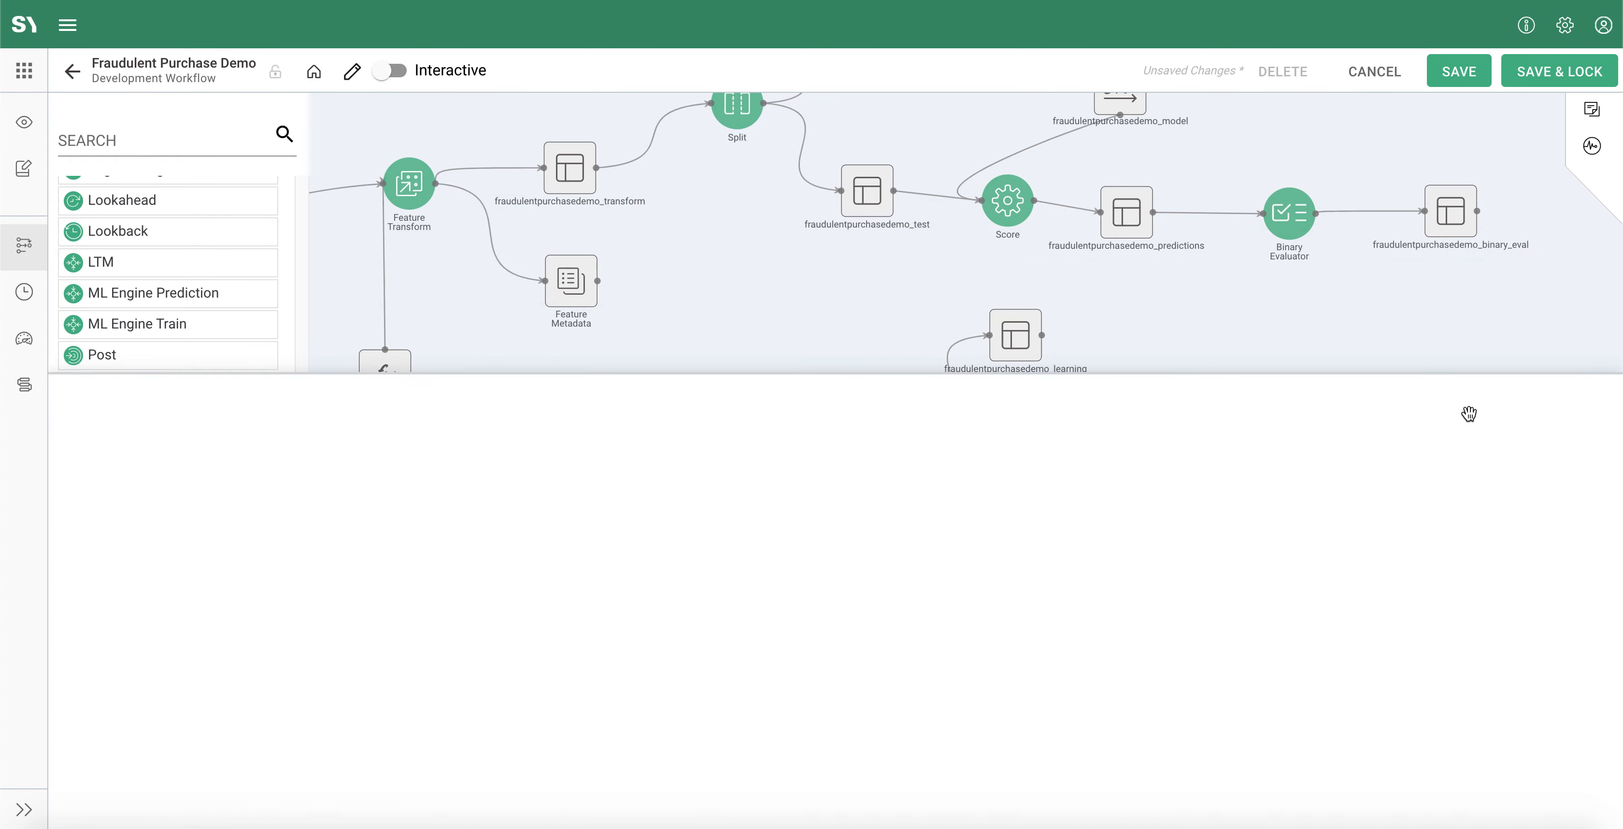
# Step: Add an Evaluator process to the lower workflow and connect Score-2's predictions dataset to it
pyautogui.moveTo(1236, 547); pyautogui.dragTo(1124, 525)
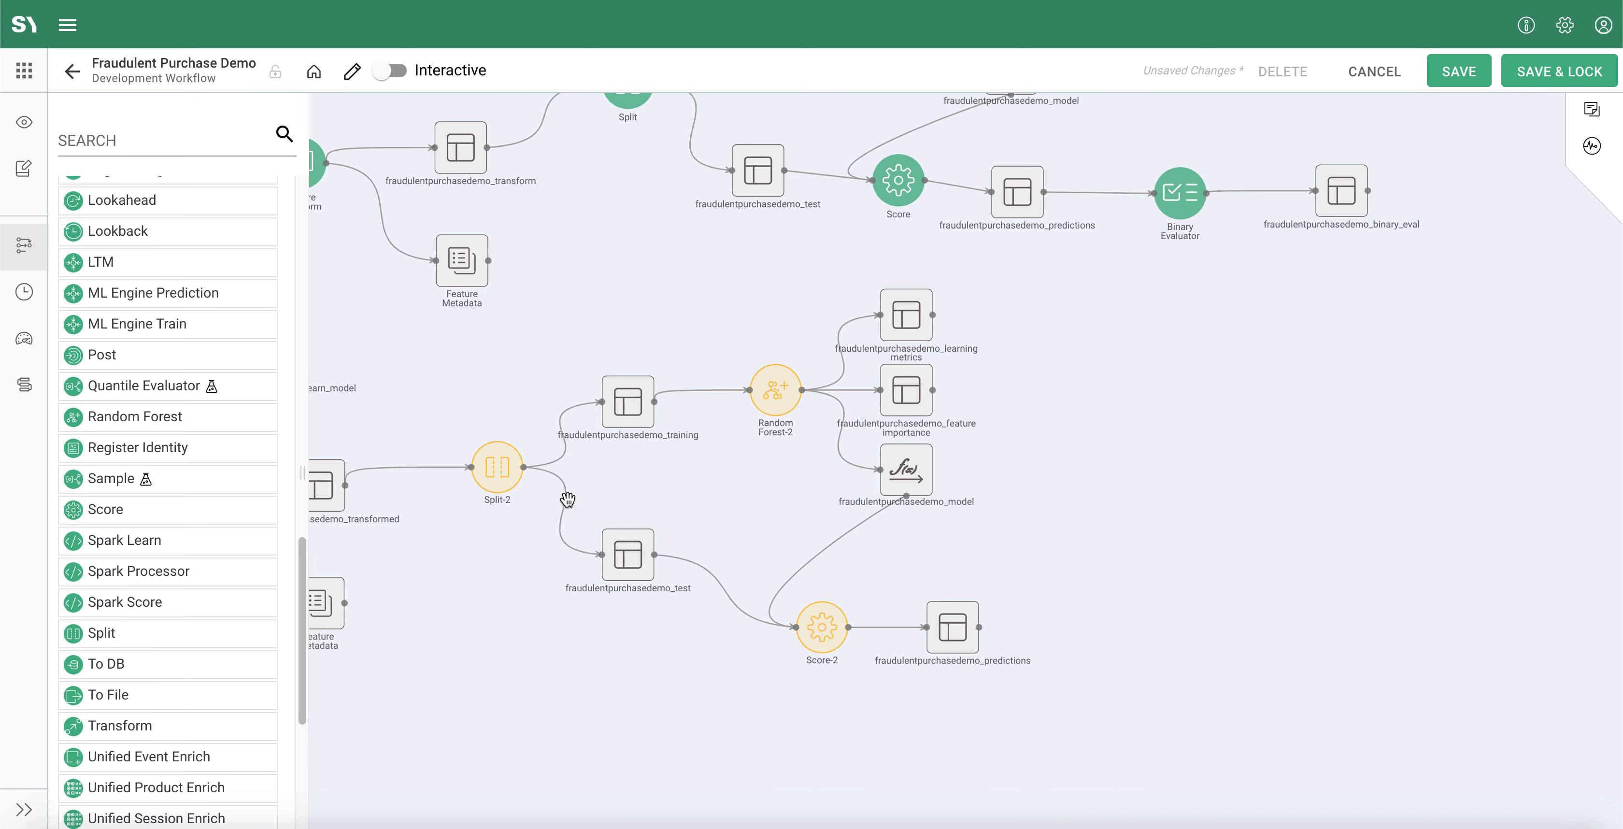
pyautogui.scroll(5, 167, 548)
pyautogui.scroll(7, 173, 555)
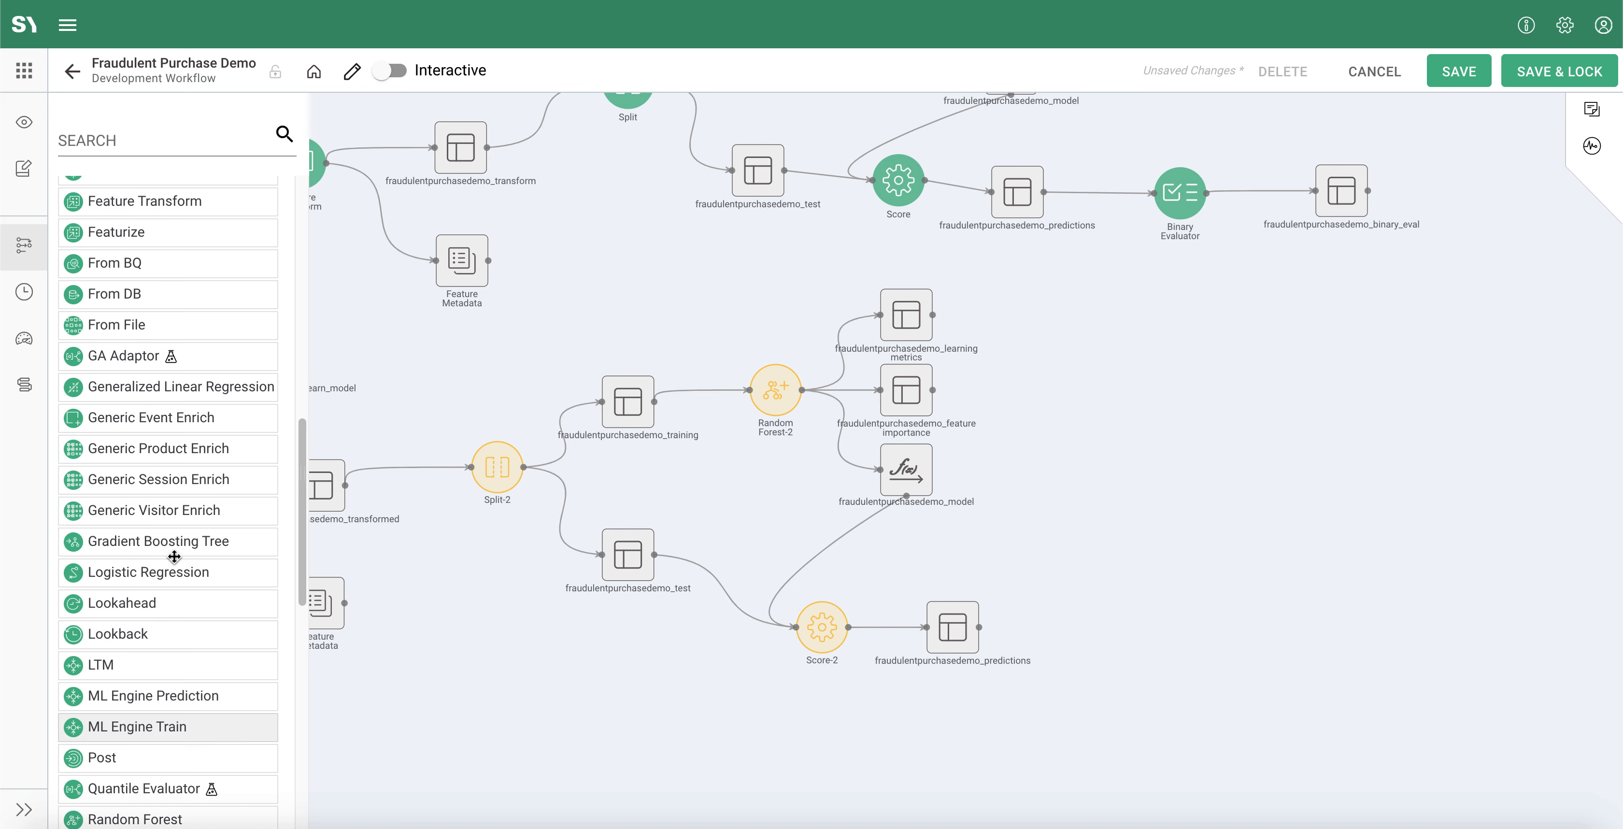
pyautogui.scroll(1, 174, 555)
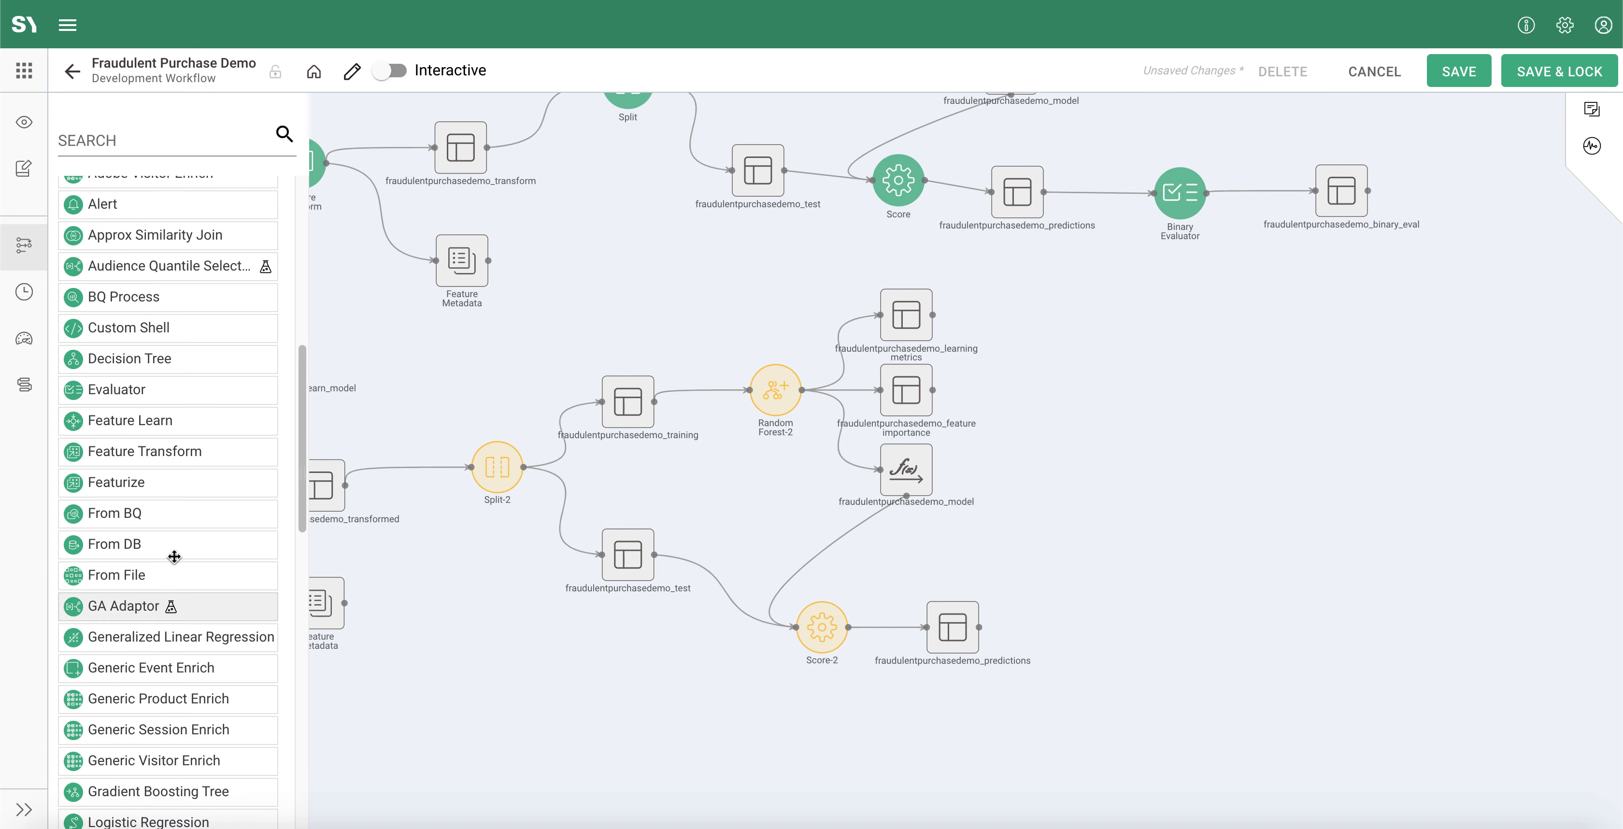
pyautogui.moveTo(126, 394); pyautogui.dragTo(1178, 609)
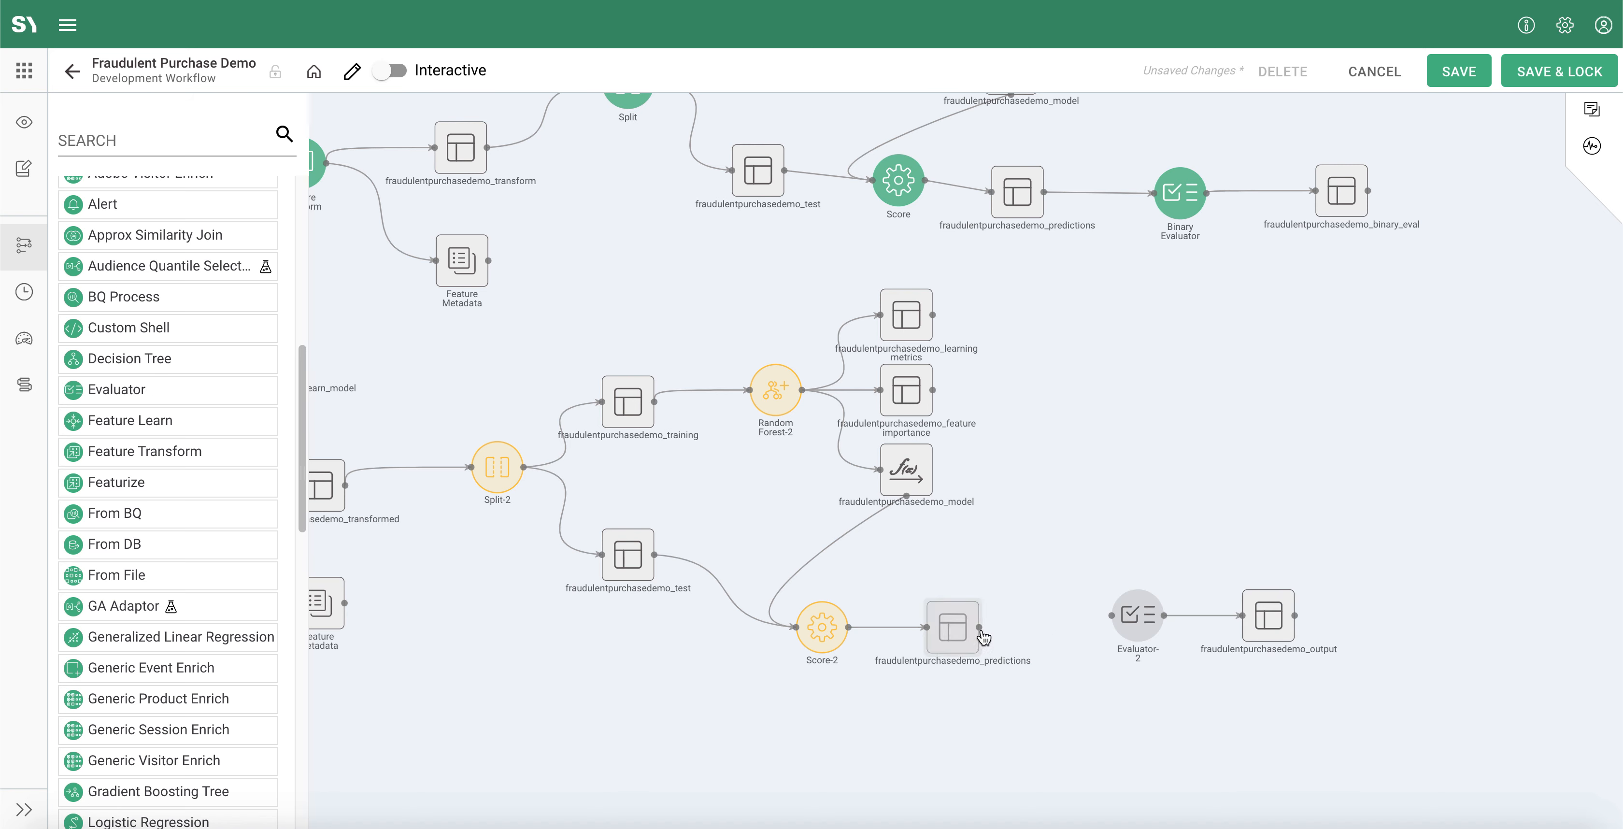
pyautogui.moveTo(981, 632); pyautogui.dragTo(1111, 619)
pyautogui.moveTo(982, 633); pyautogui.dragTo(1121, 621)
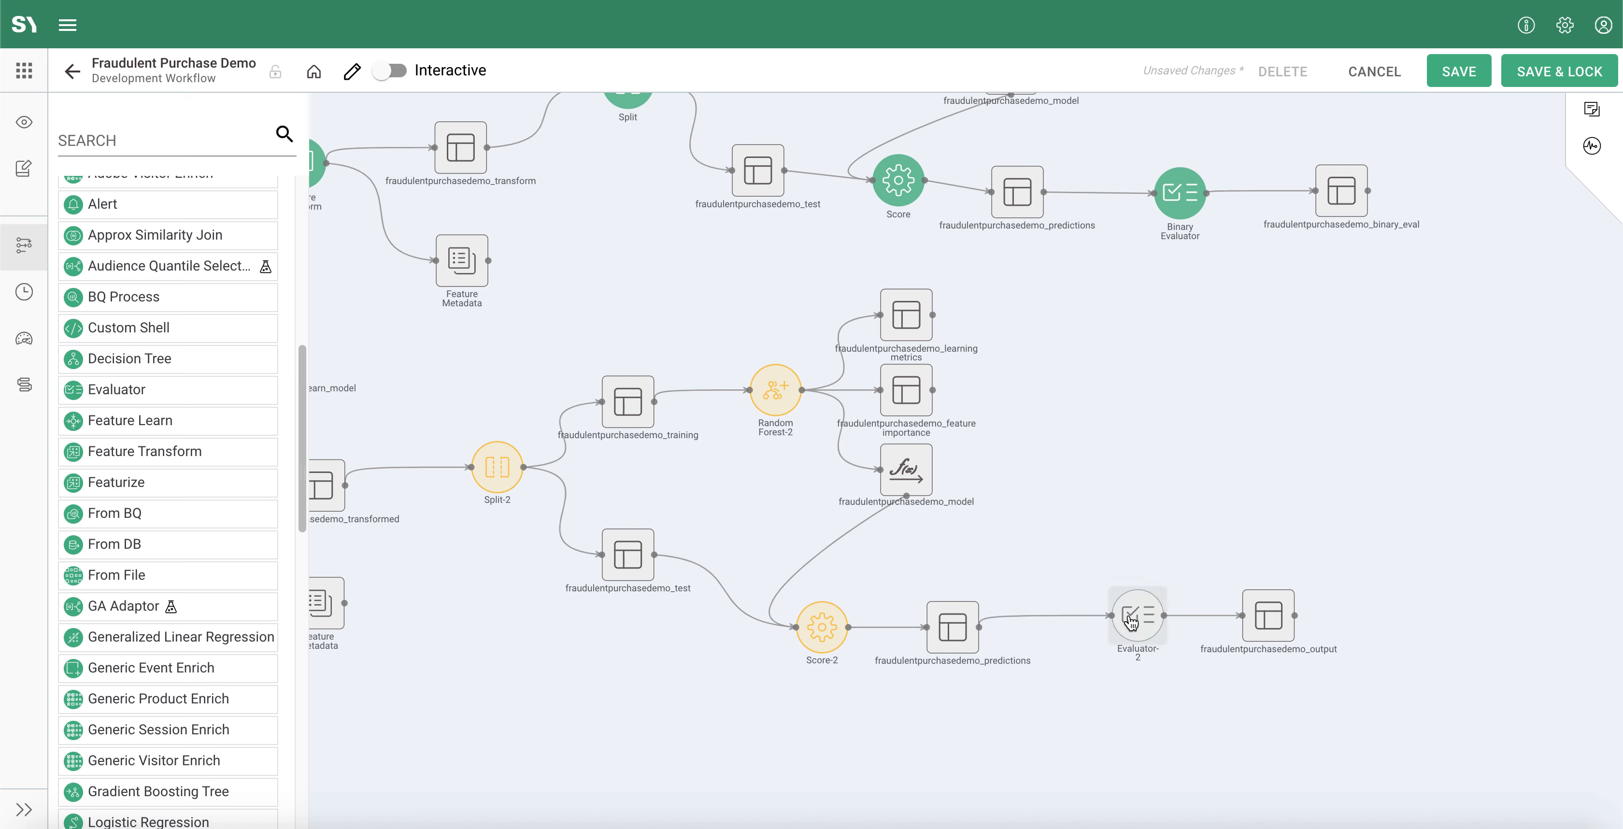
# Step: Open the new Evaluator's parameters and set the prediction column to predictions and the label column to target
pyautogui.doubleClick(1128, 617)
pyautogui.moveTo(533, 465); pyautogui.dragTo(536, 356)
pyautogui.click(395, 454)
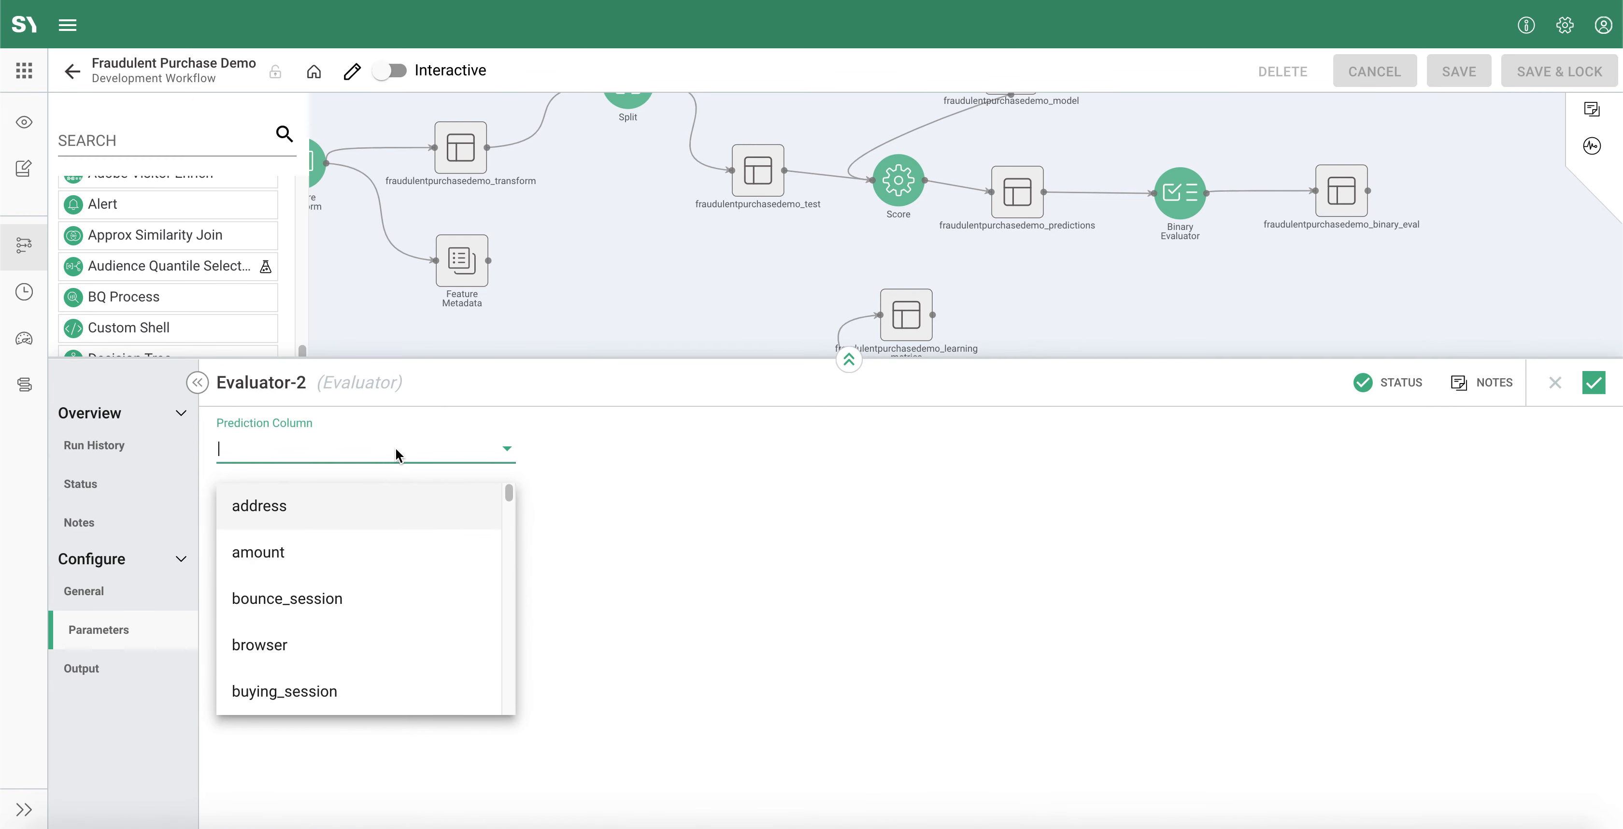
pyautogui.write('pred')
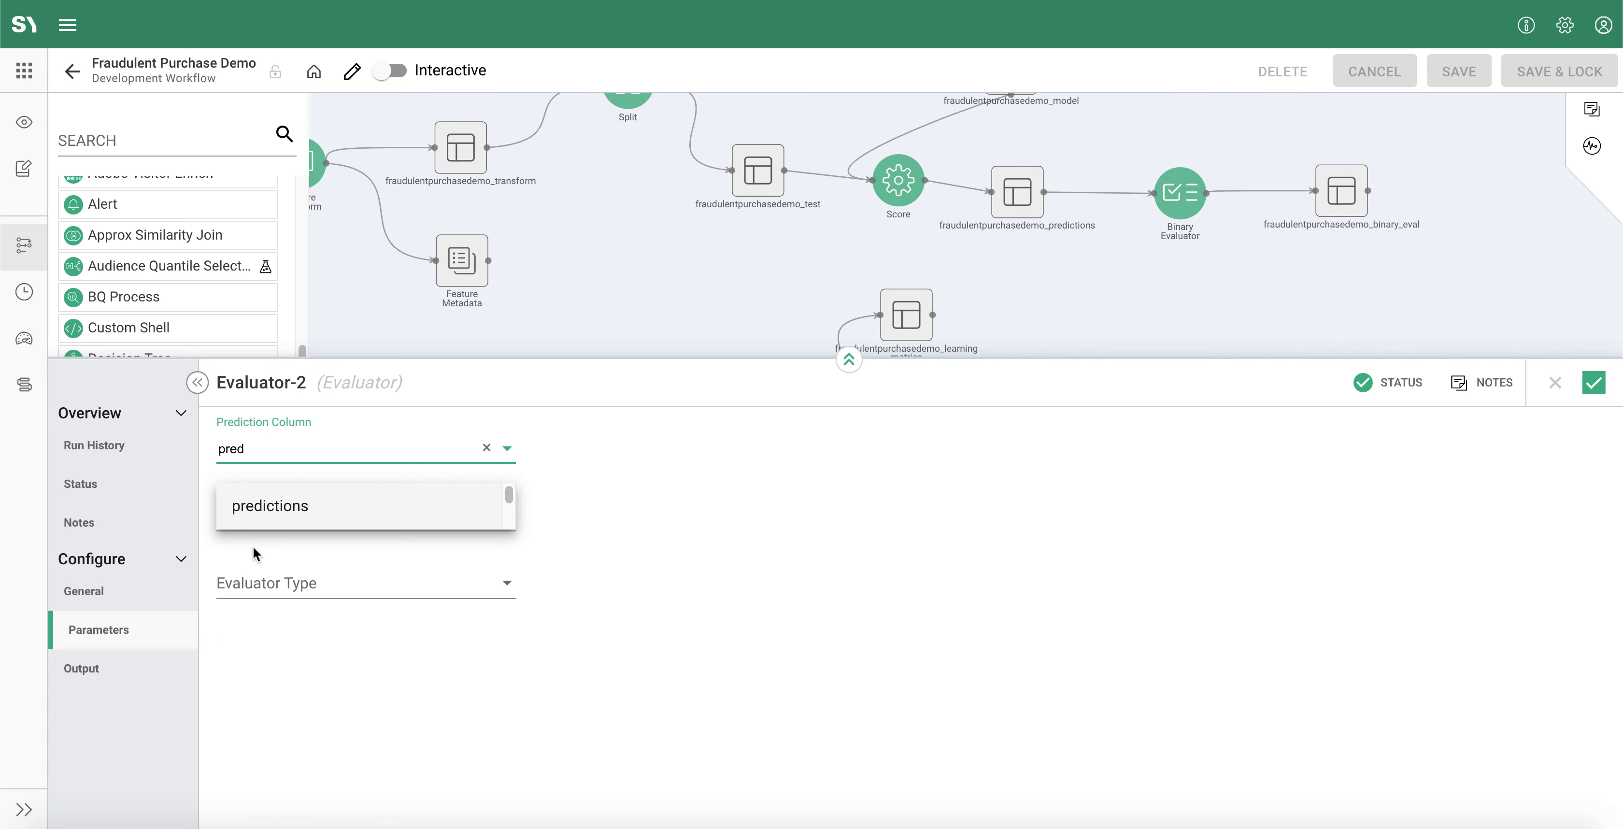
pyautogui.click(287, 513)
pyautogui.click(287, 513)
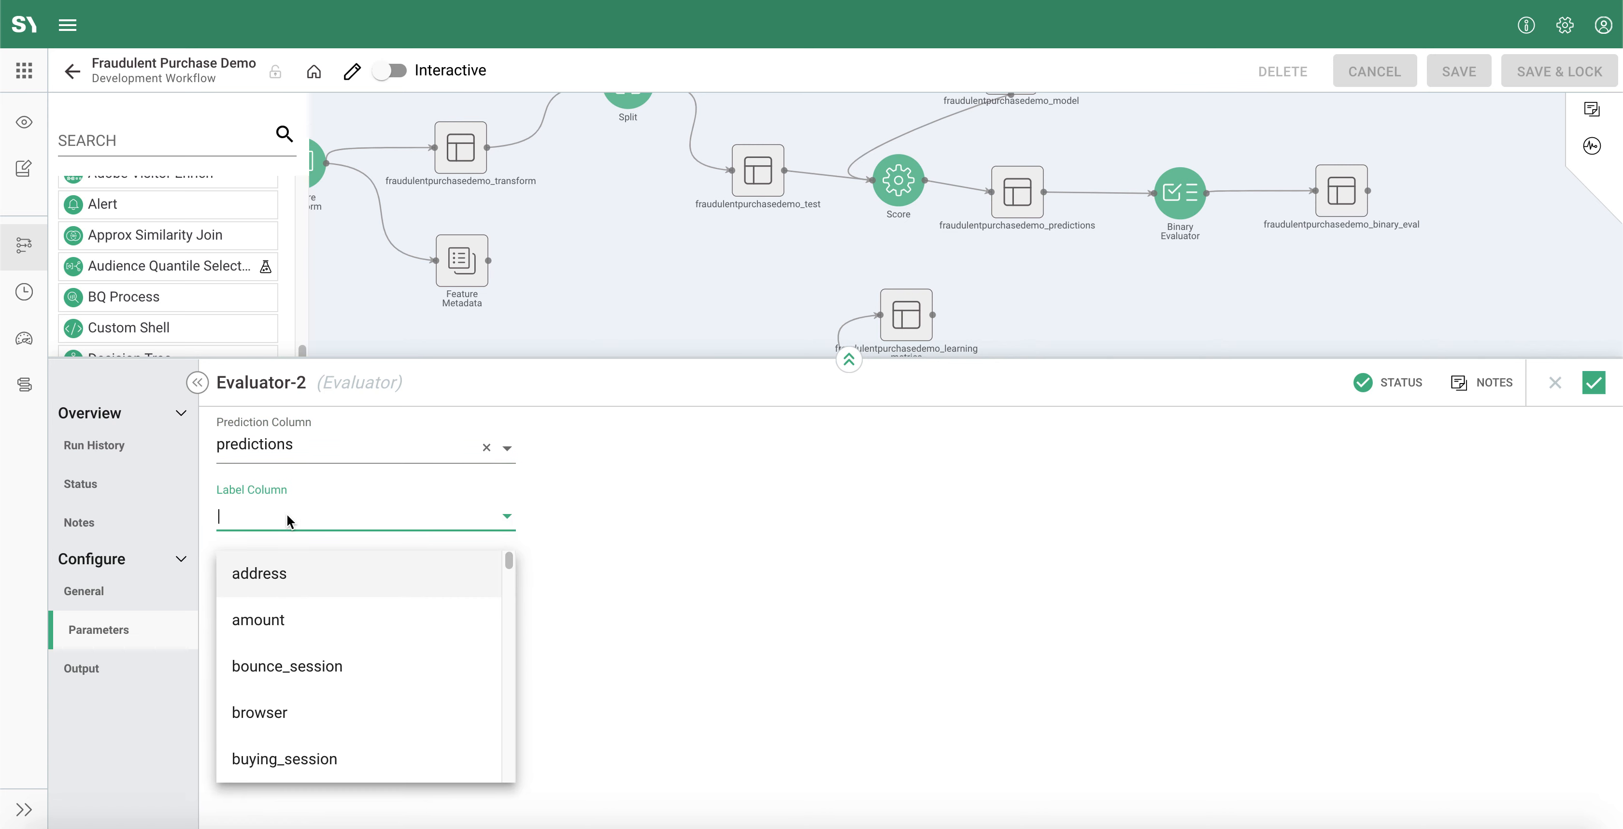
pyautogui.write('tar')
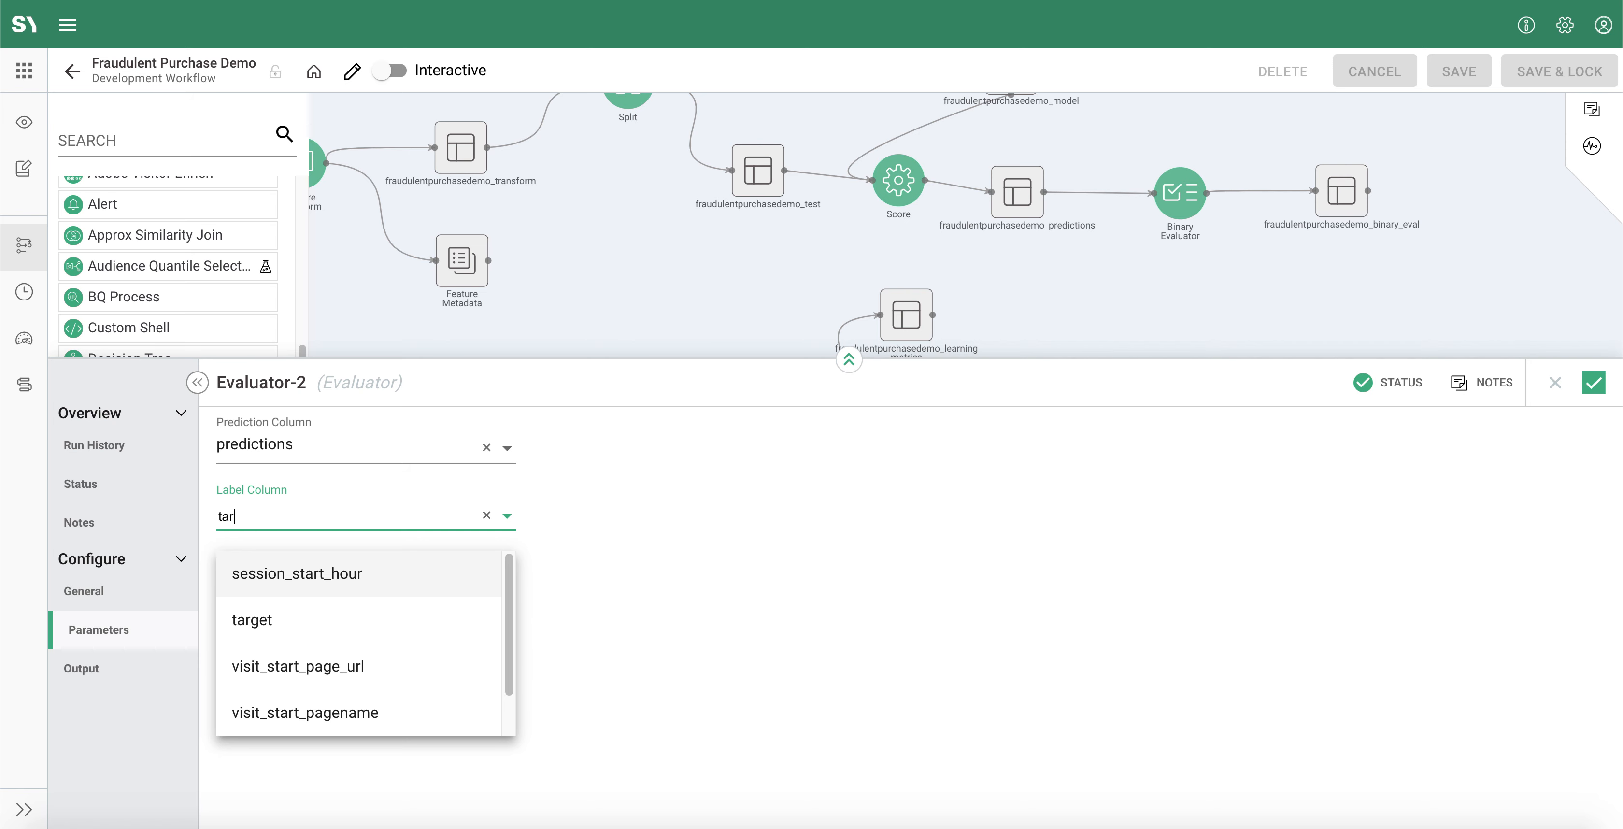
pyautogui.click(292, 607)
# Step: Set the evaluator type to Binary Class Evaluator, apply the configuration, and save and lock the workflow
pyautogui.click(334, 597)
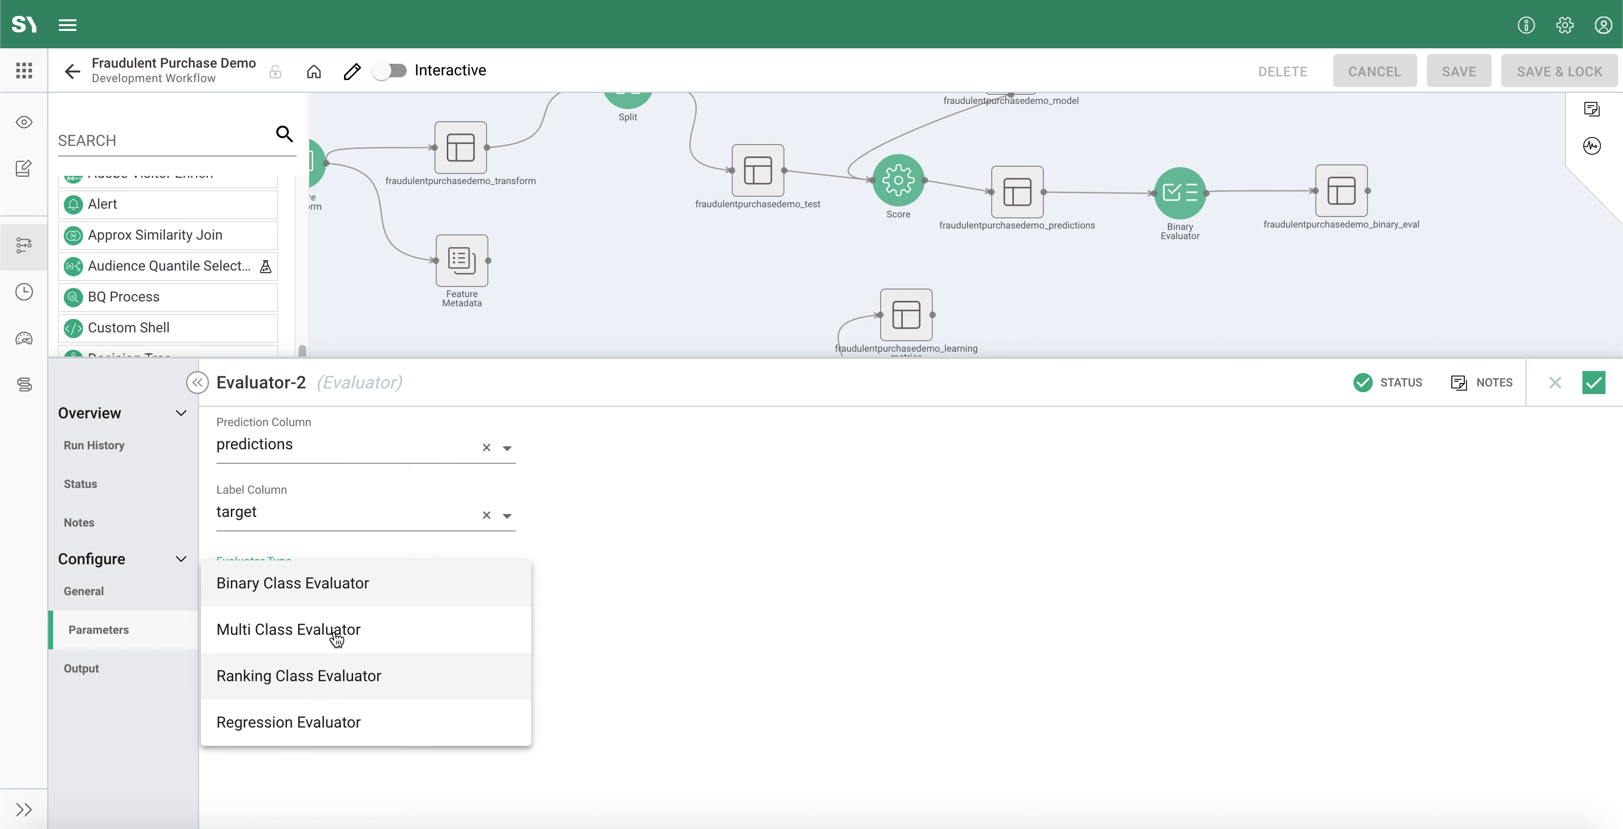
pyautogui.click(325, 599)
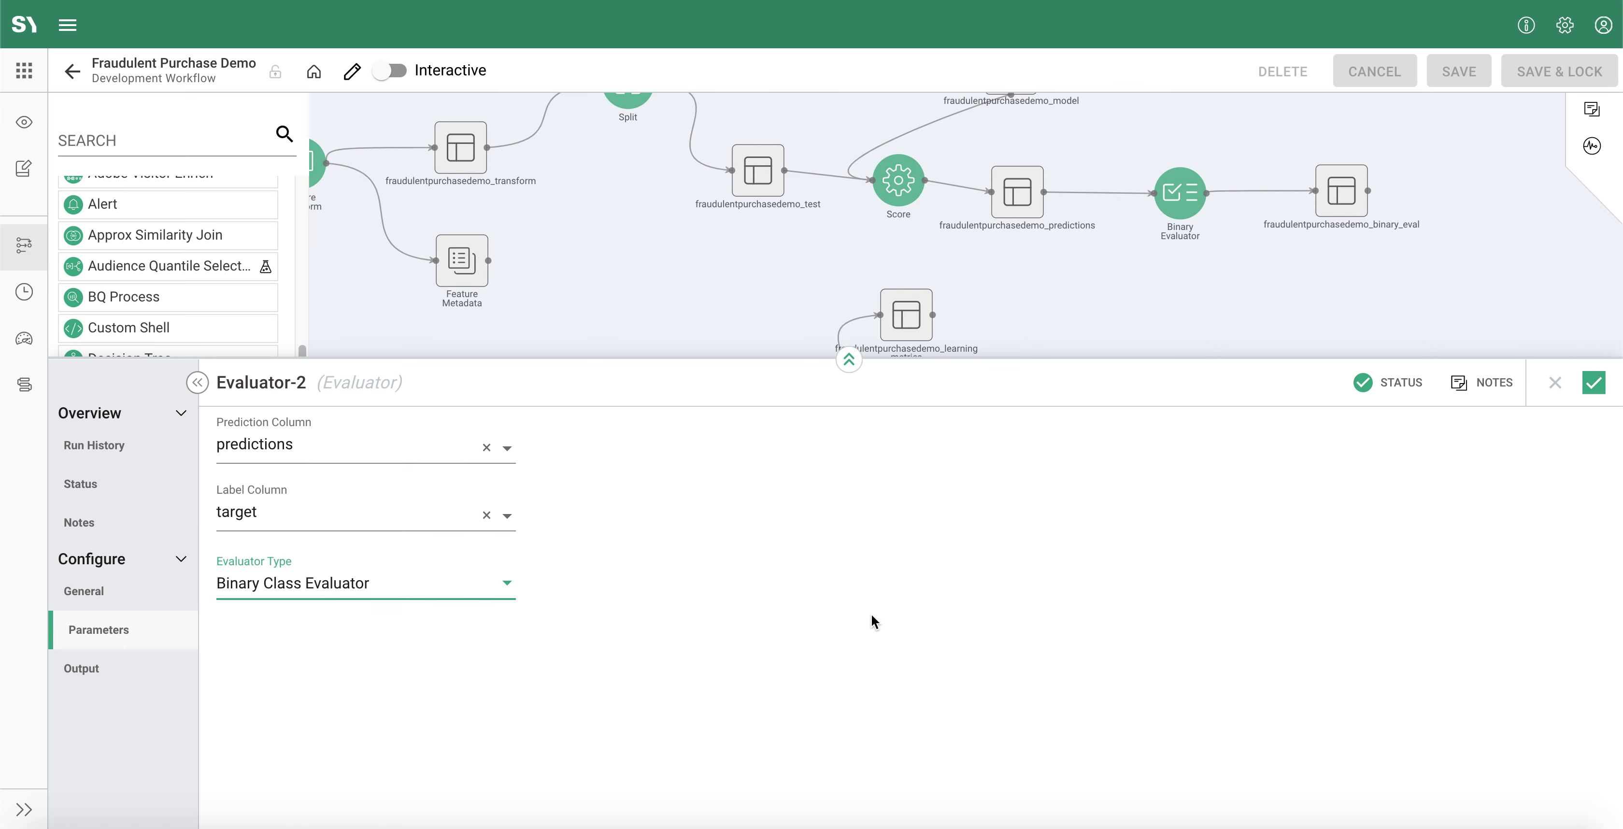
pyautogui.click(1593, 382)
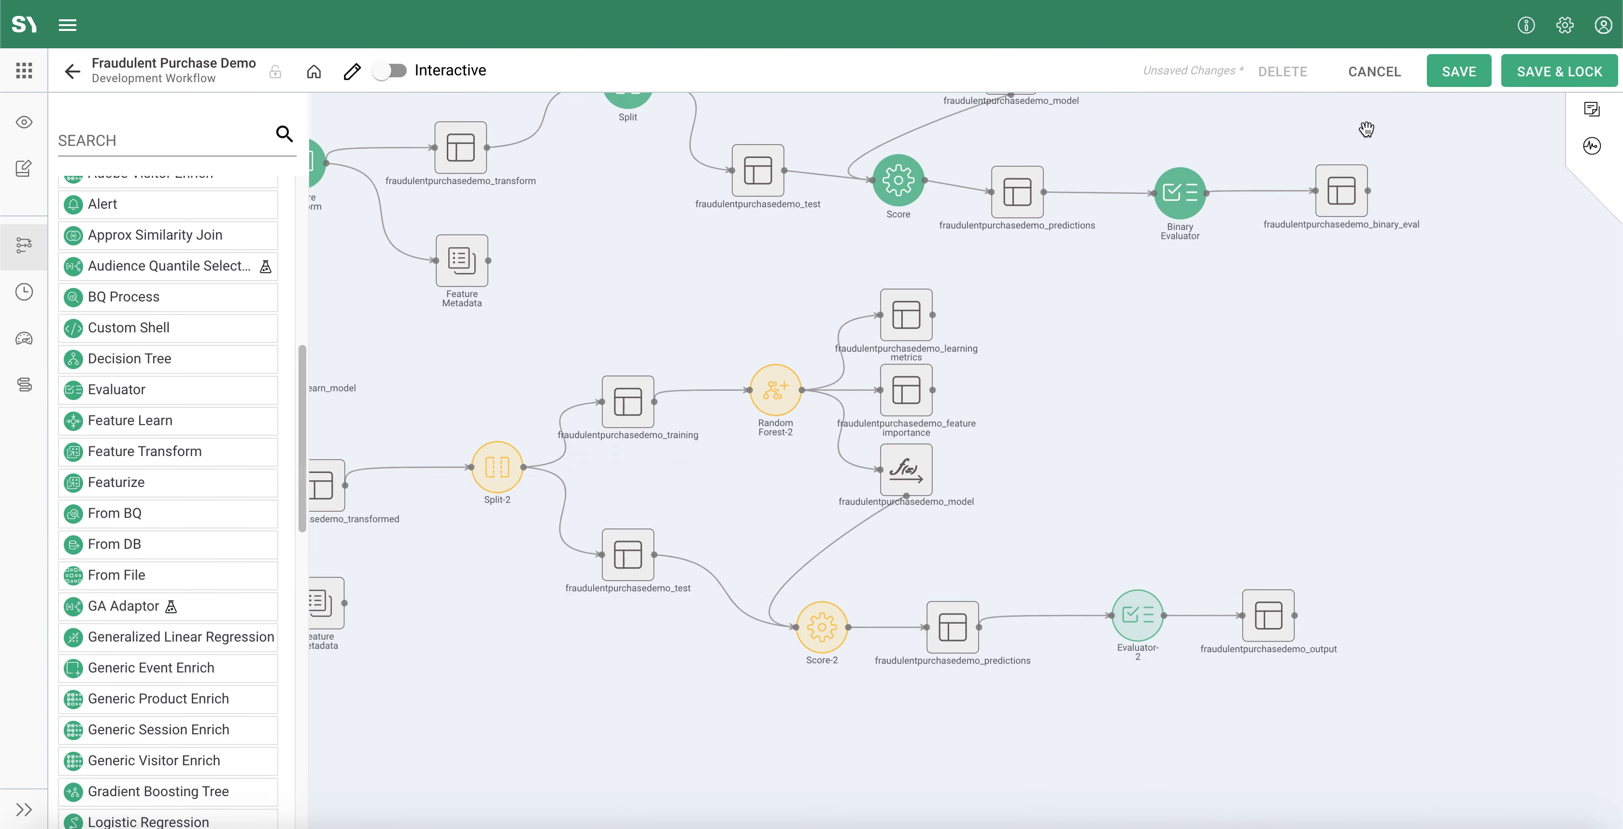
pyautogui.click(1537, 82)
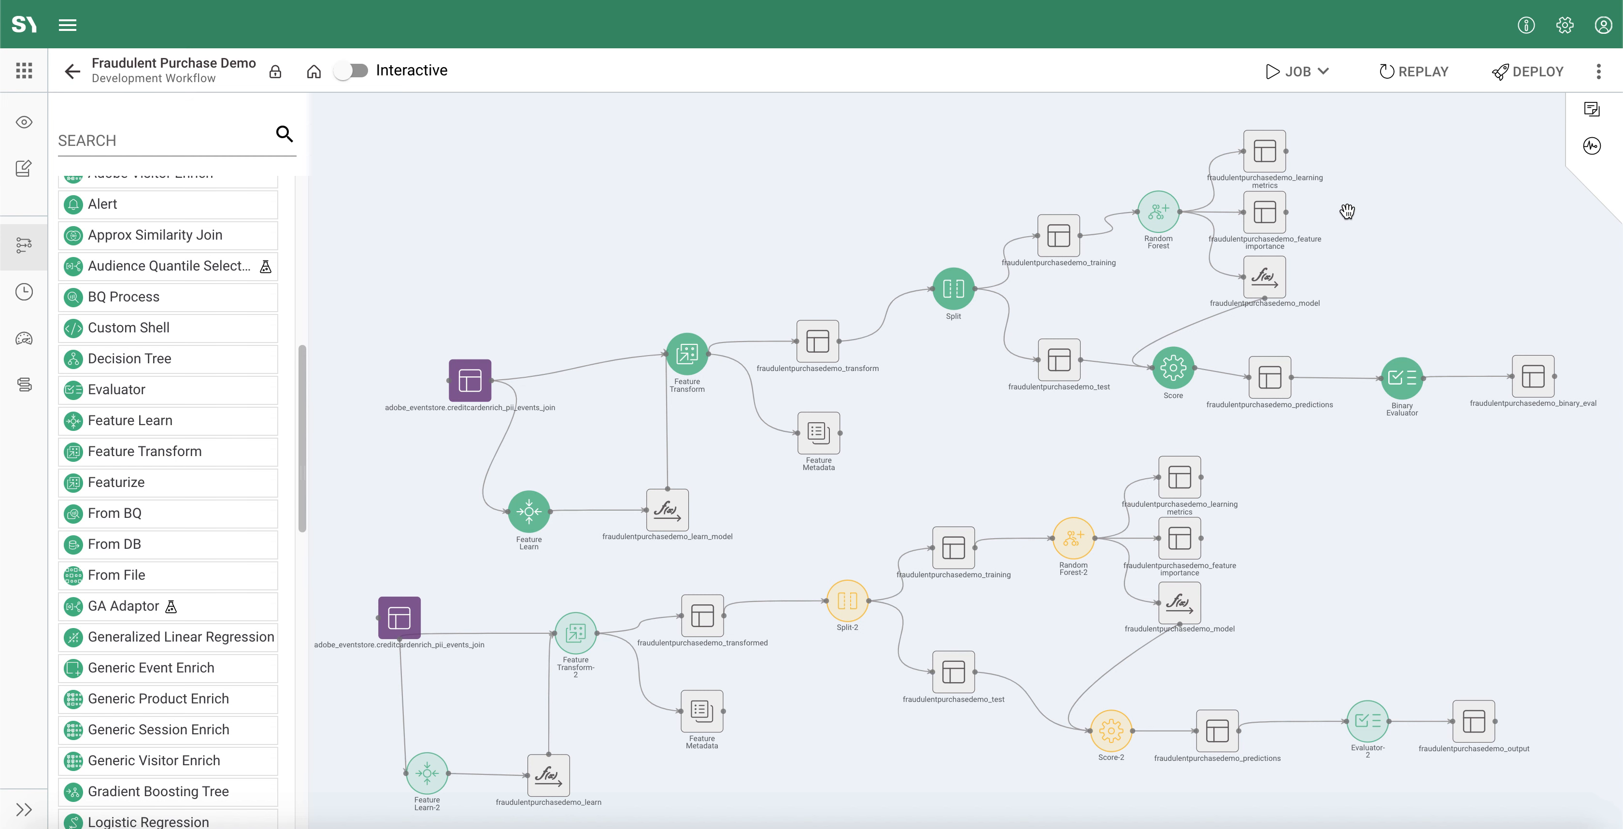
# Step: Preview the upper workflow's binary evaluation dataset in an enlarged view to examine its metric columns, and close the preview
pyautogui.click(1544, 396)
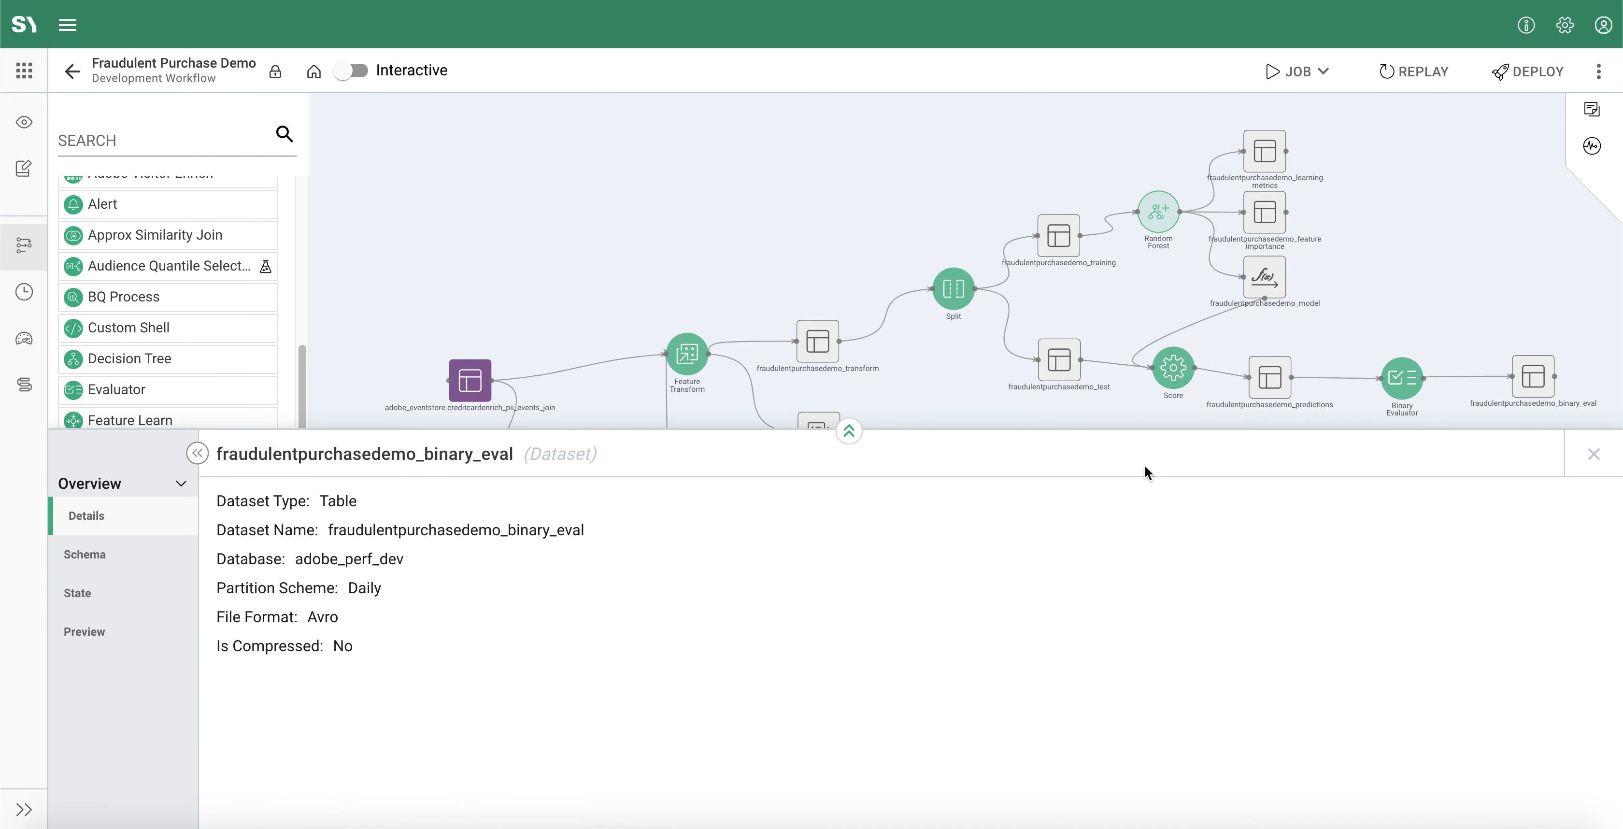
pyautogui.click(129, 624)
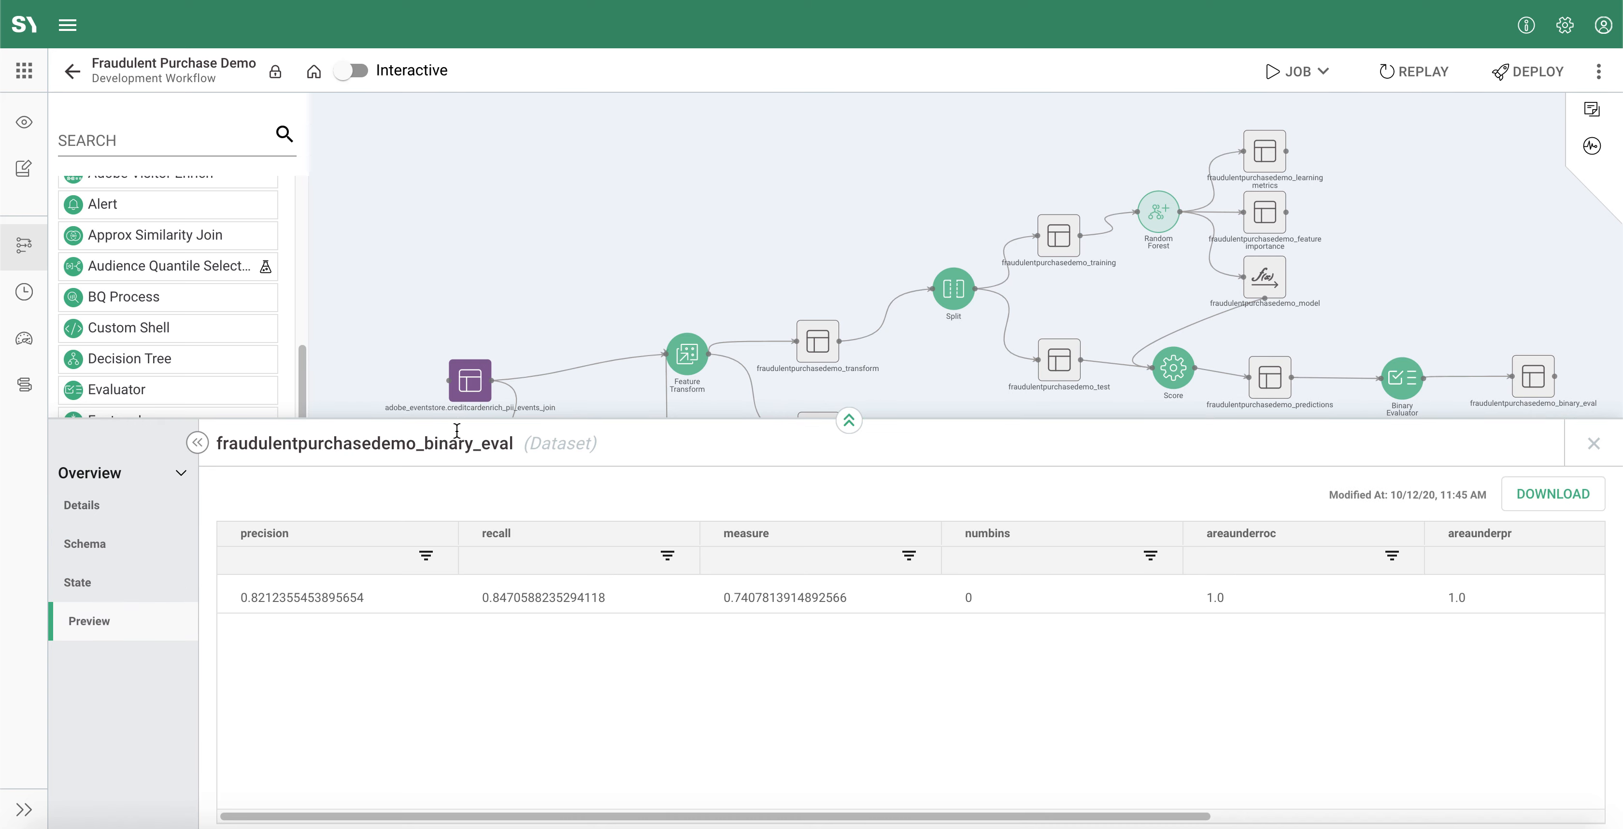
pyautogui.moveTo(520, 93); pyautogui.dragTo(522, 82)
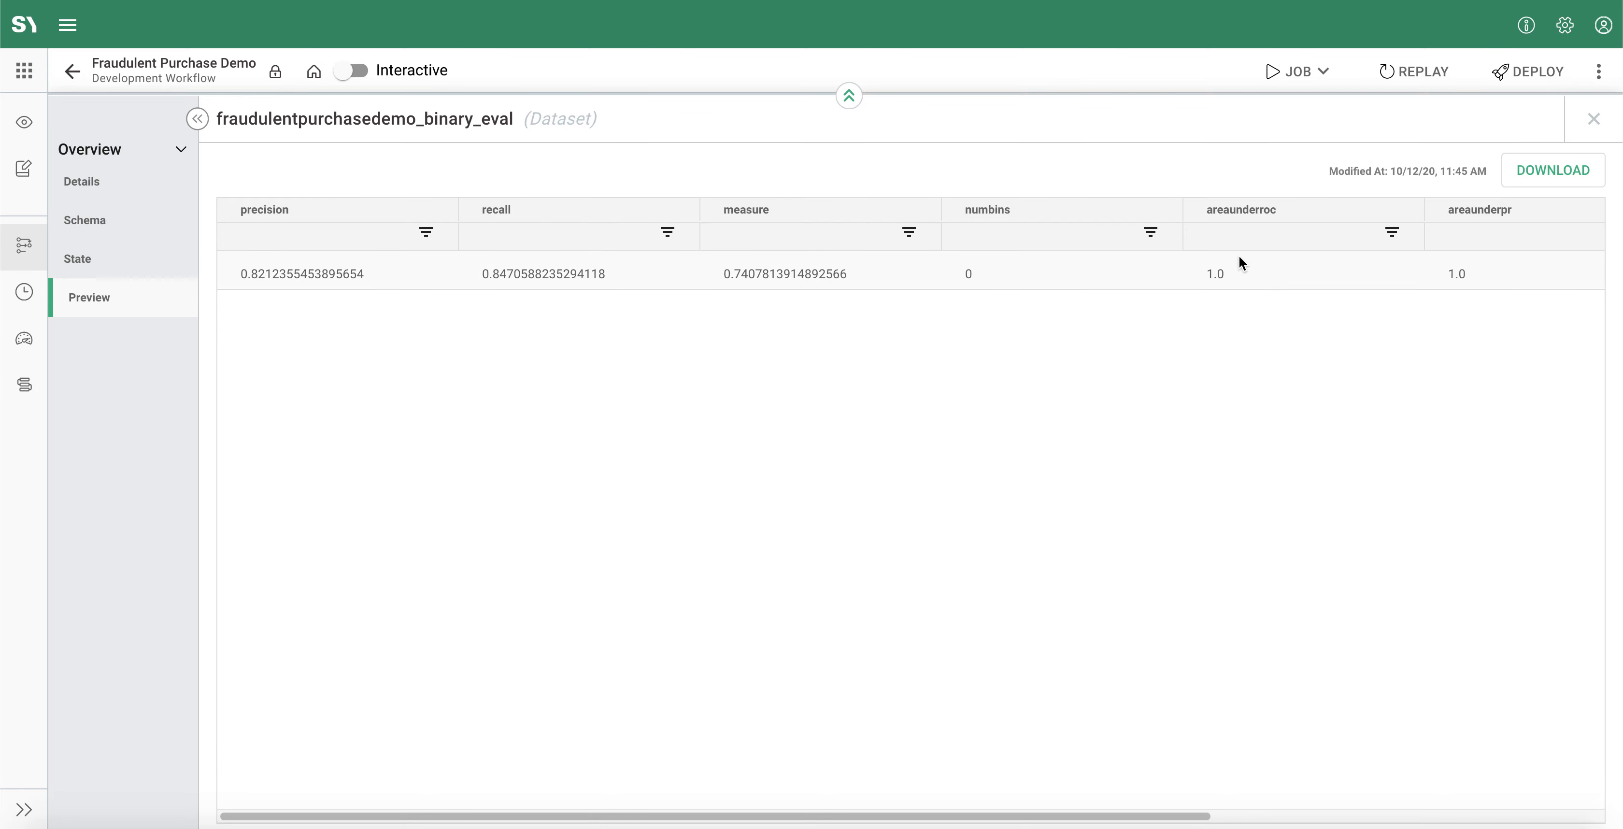
pyautogui.moveTo(1054, 816); pyautogui.dragTo(1010, 816)
pyautogui.click(1593, 119)
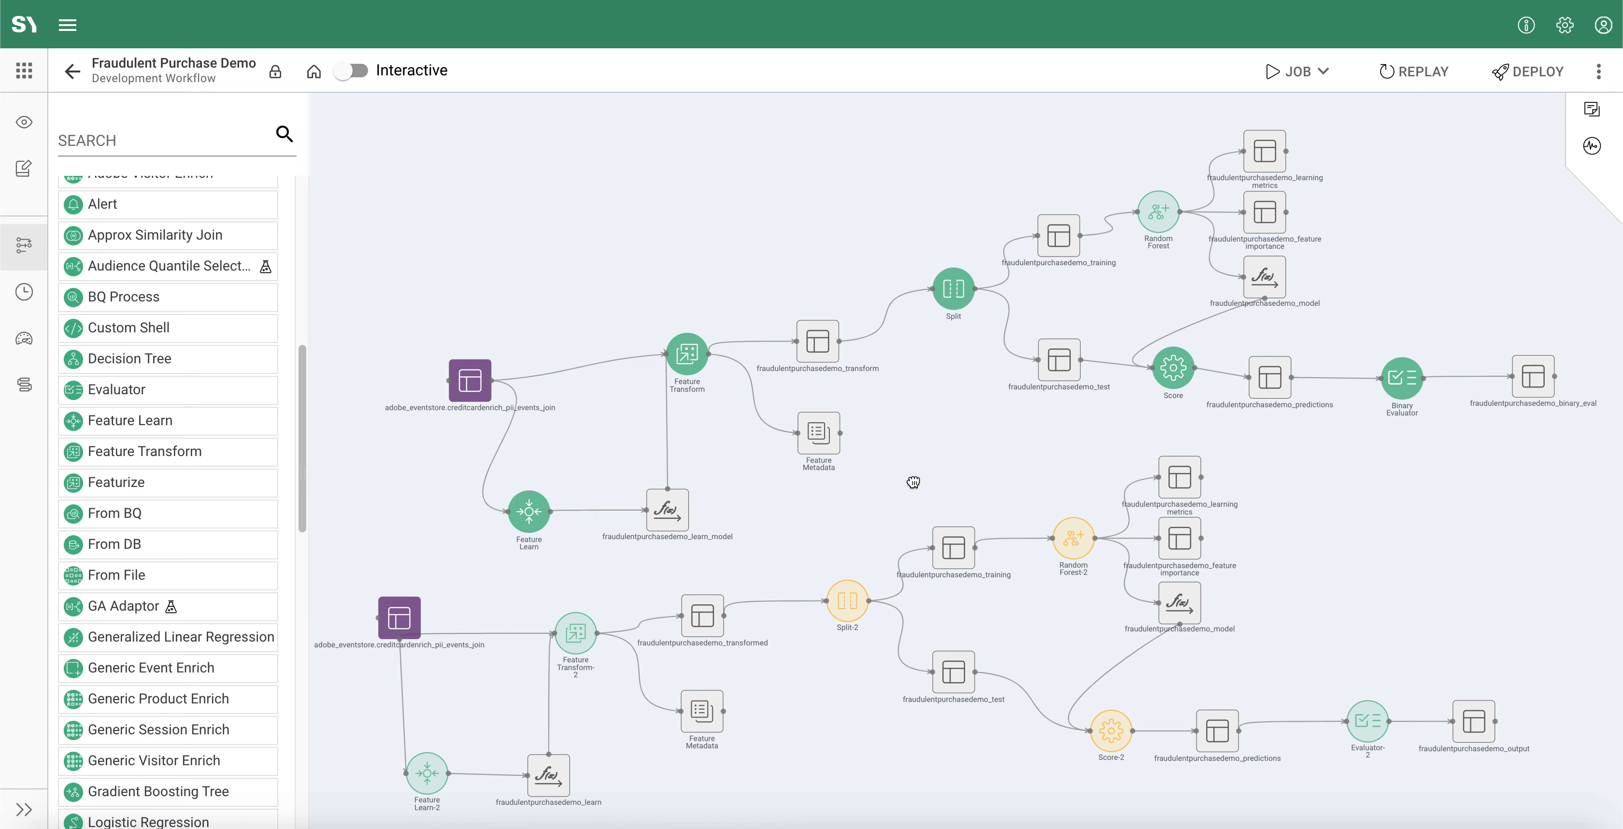
pyautogui.moveTo(912, 482); pyautogui.dragTo(915, 473)
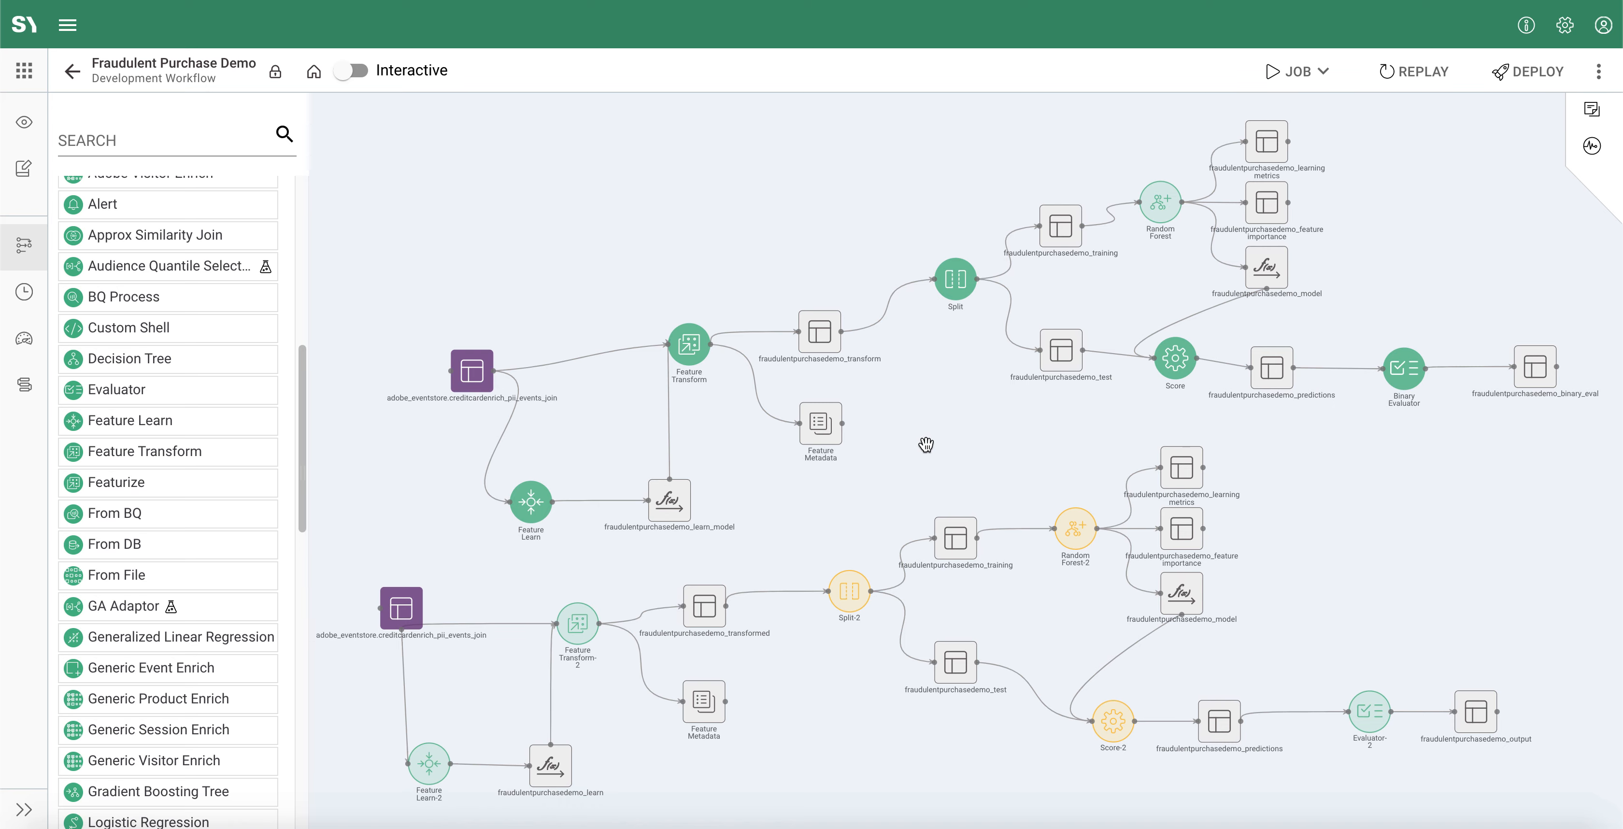